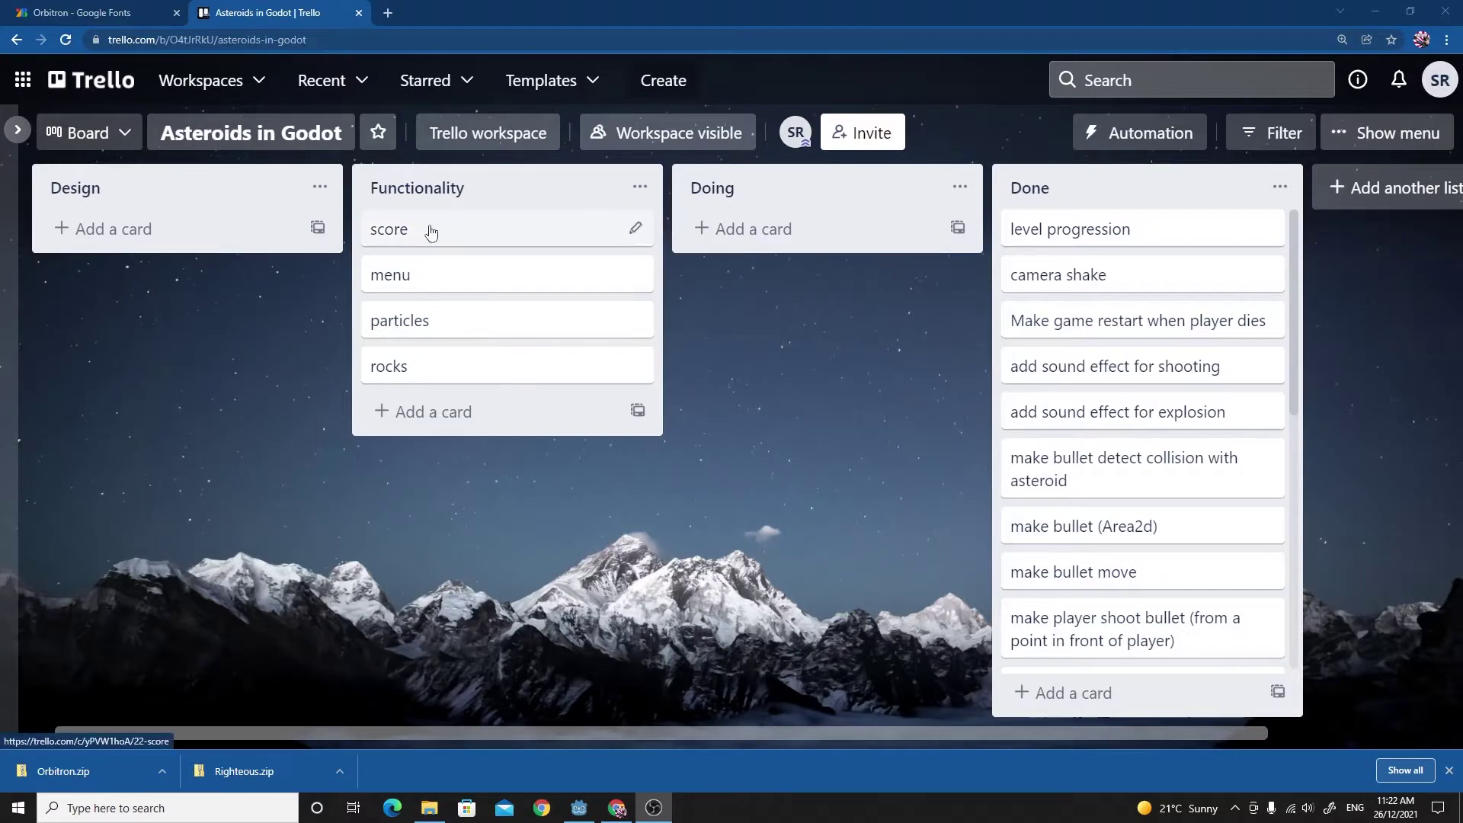
- Drag the 'score' card from Functionality to the top of the Doing list
drag(433, 233, 762, 244)
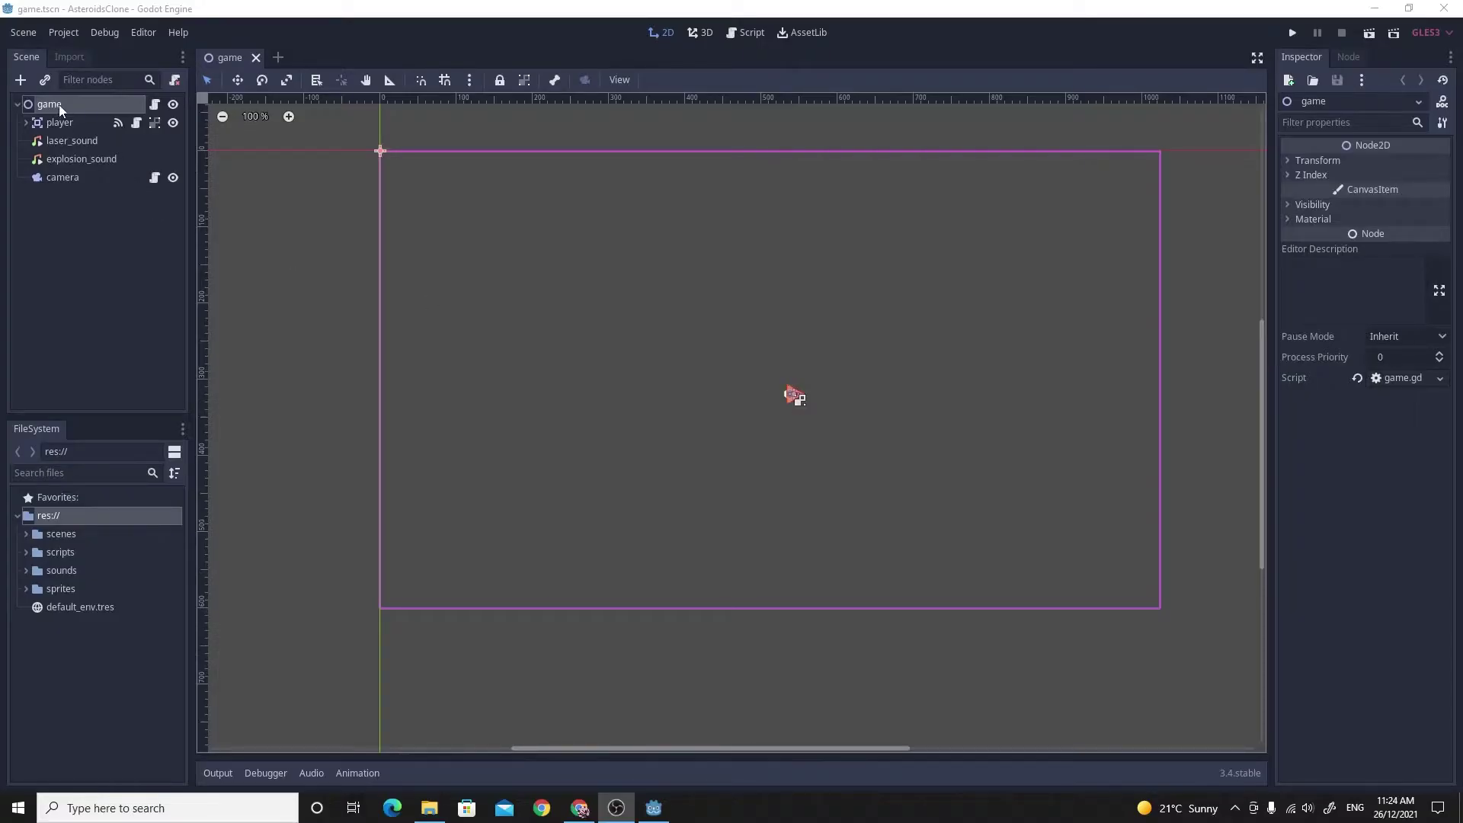
- Add a CanvasLayer child node under the 'game' root node, searching 'canvasla'
click(58, 104)
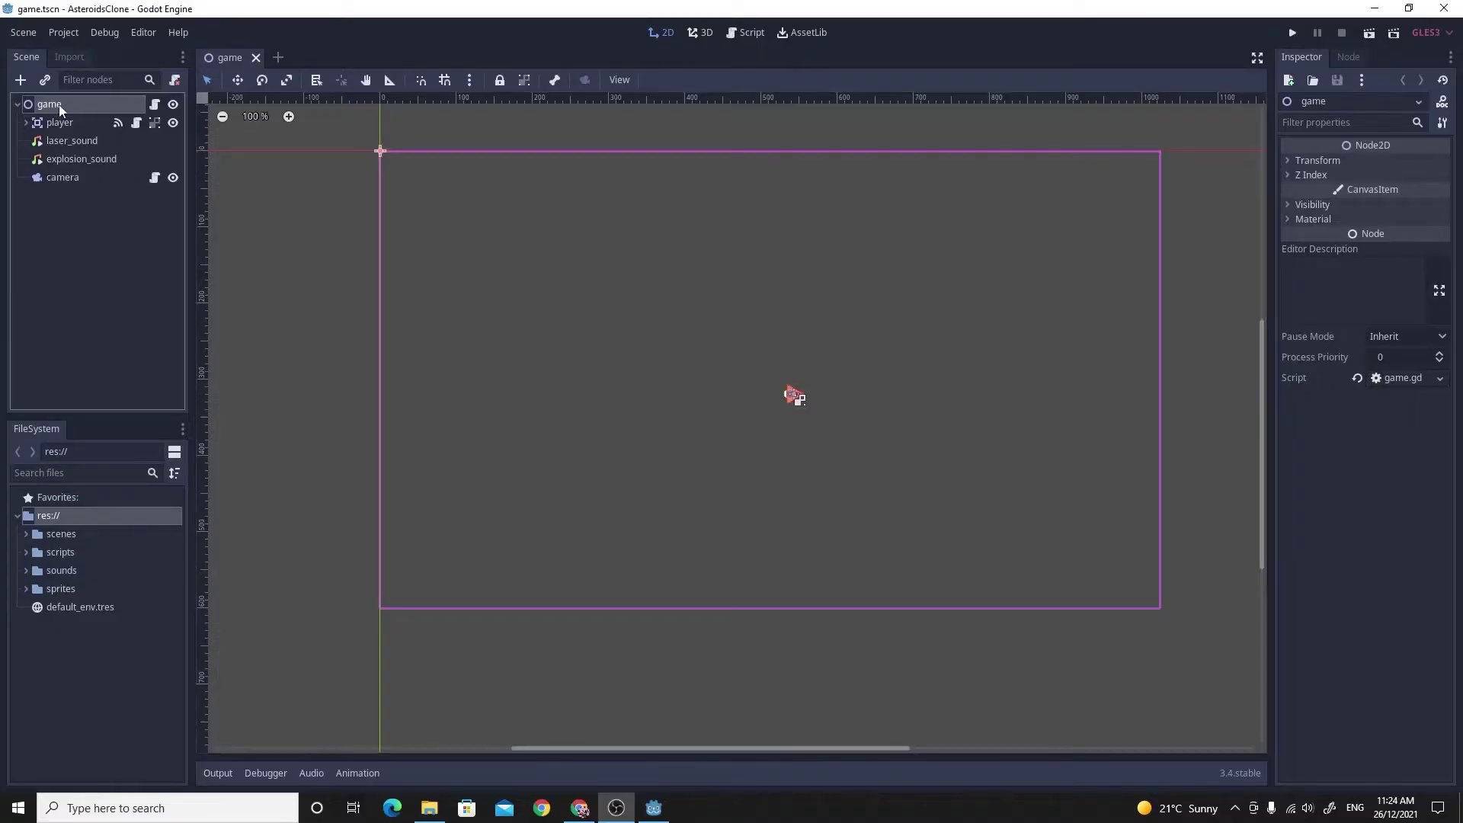
right_click(58, 104)
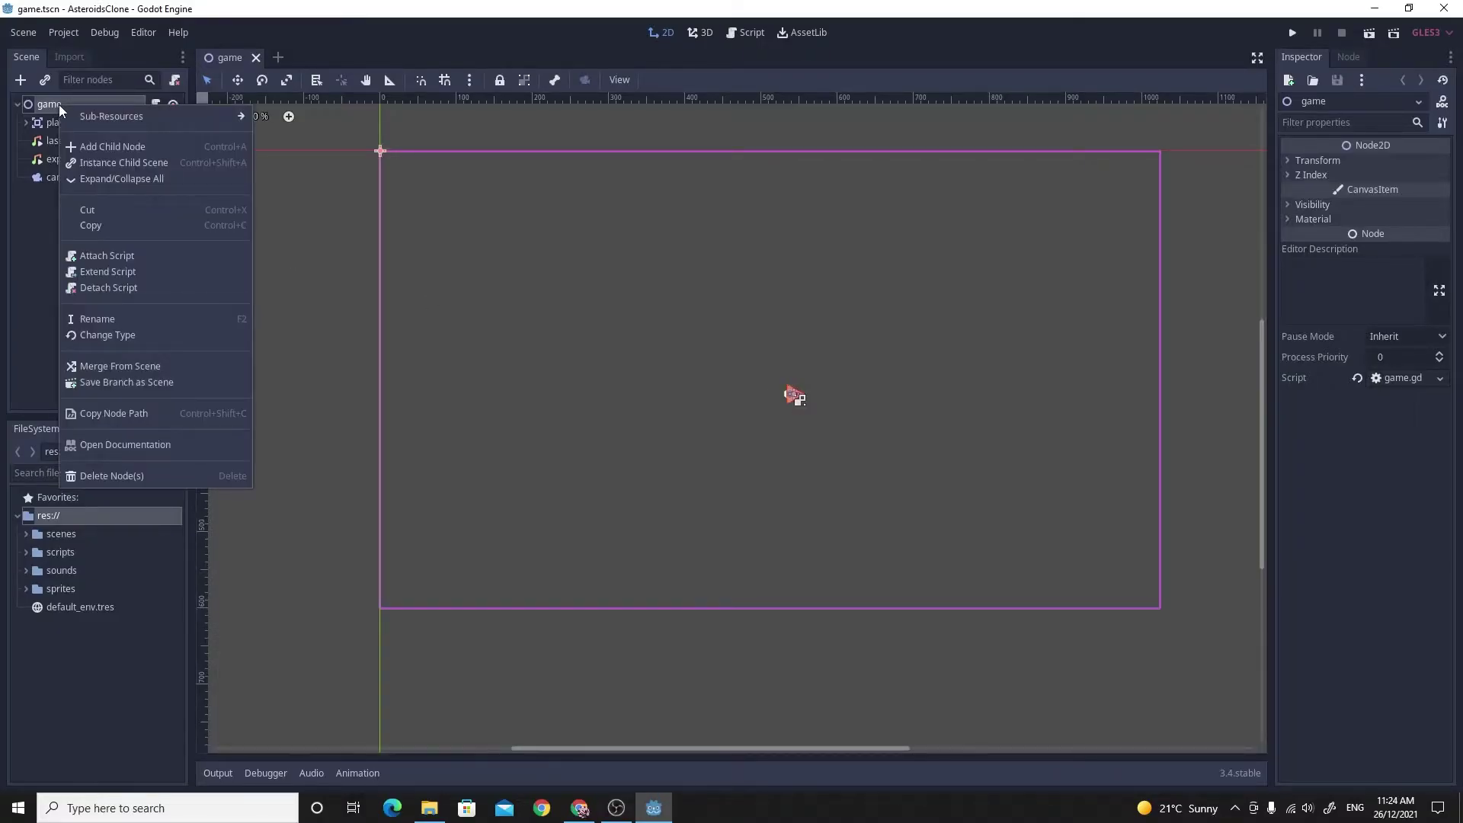
click(92, 150)
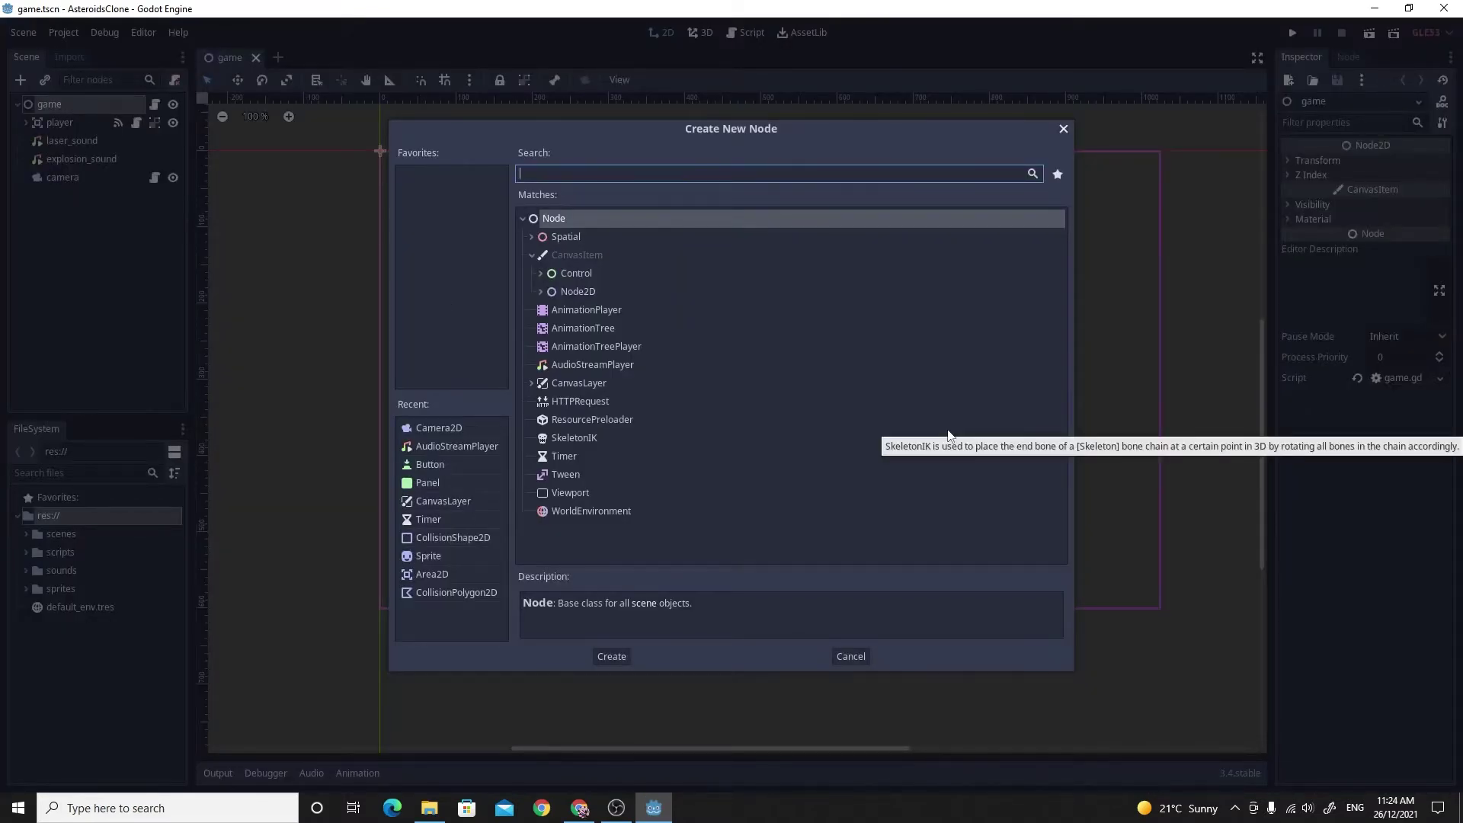
text(a)
key(BackSpace)
text(can)
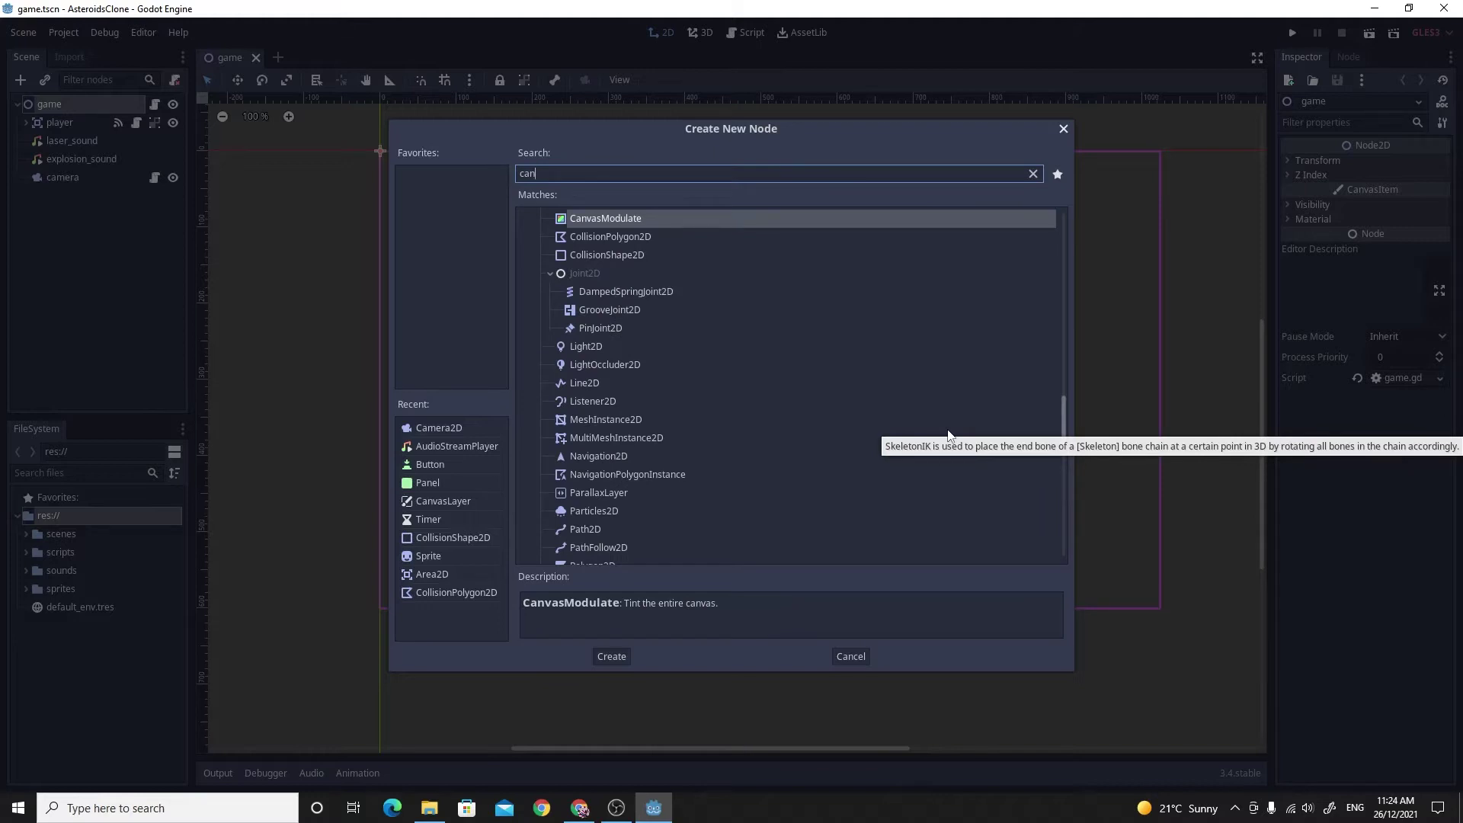
text(vasla)
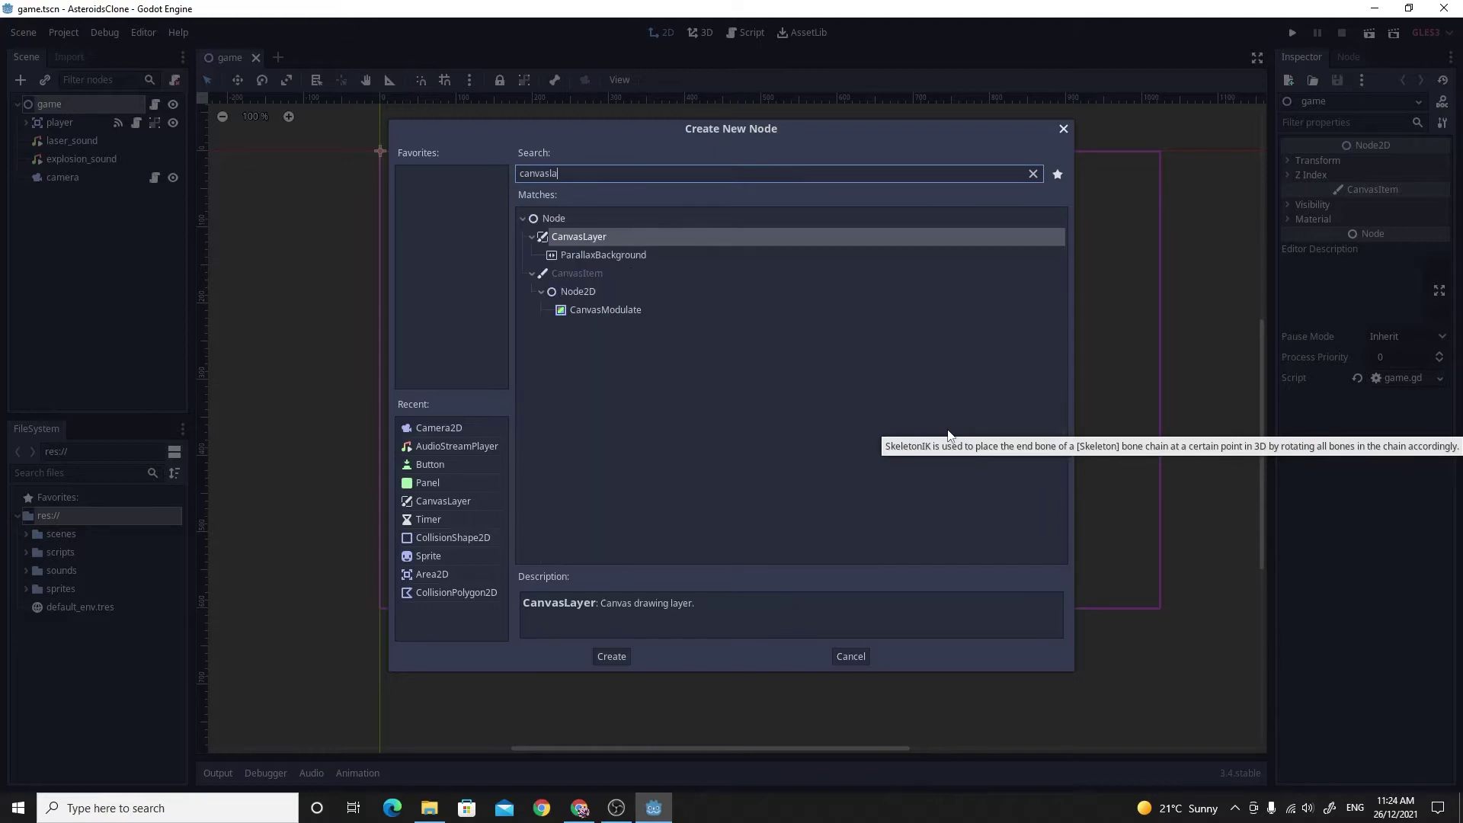
click(628, 658)
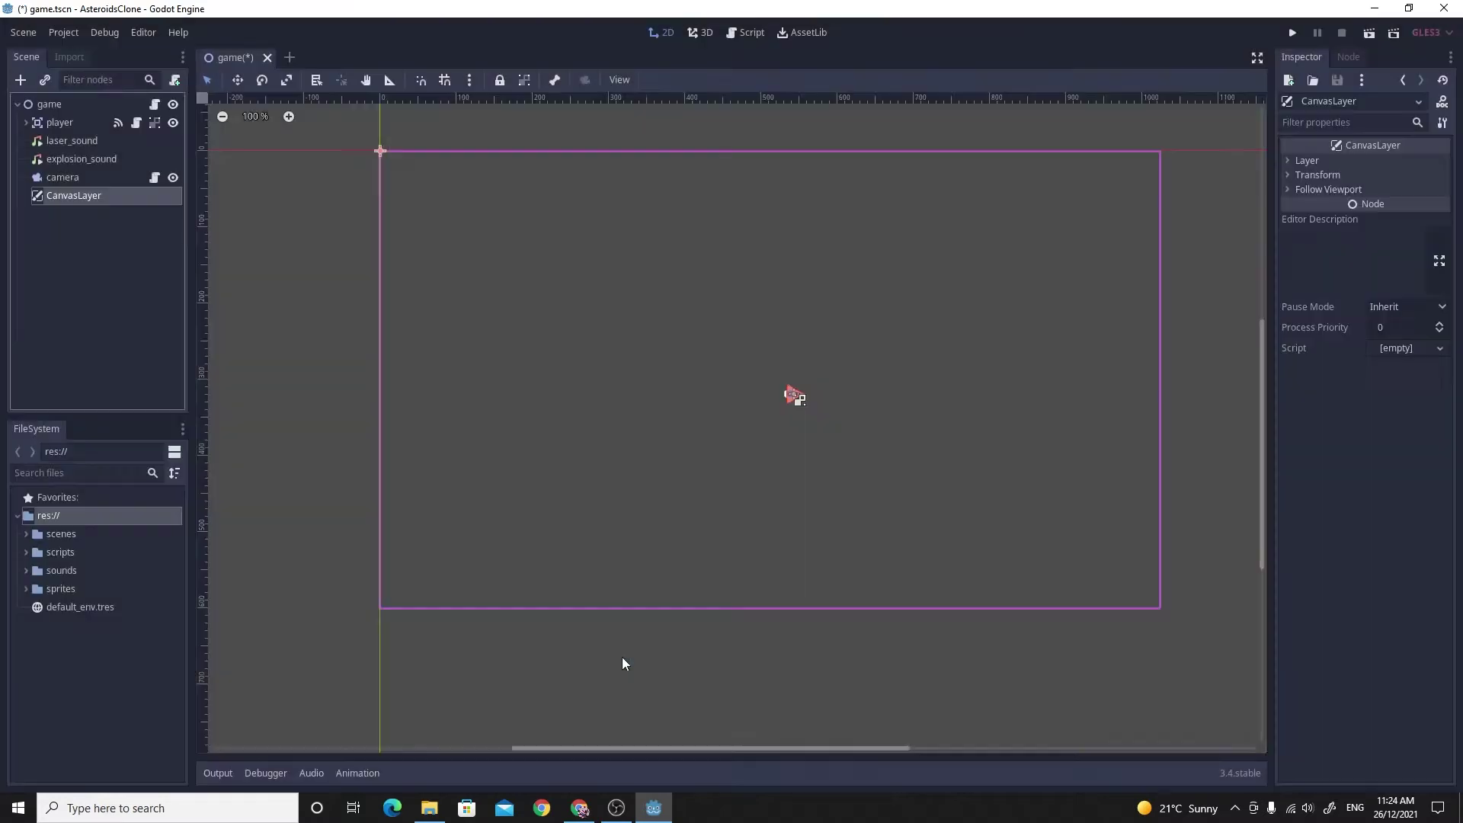
- Create a Label node as a child of CanvasLayer
right_click(67, 195)
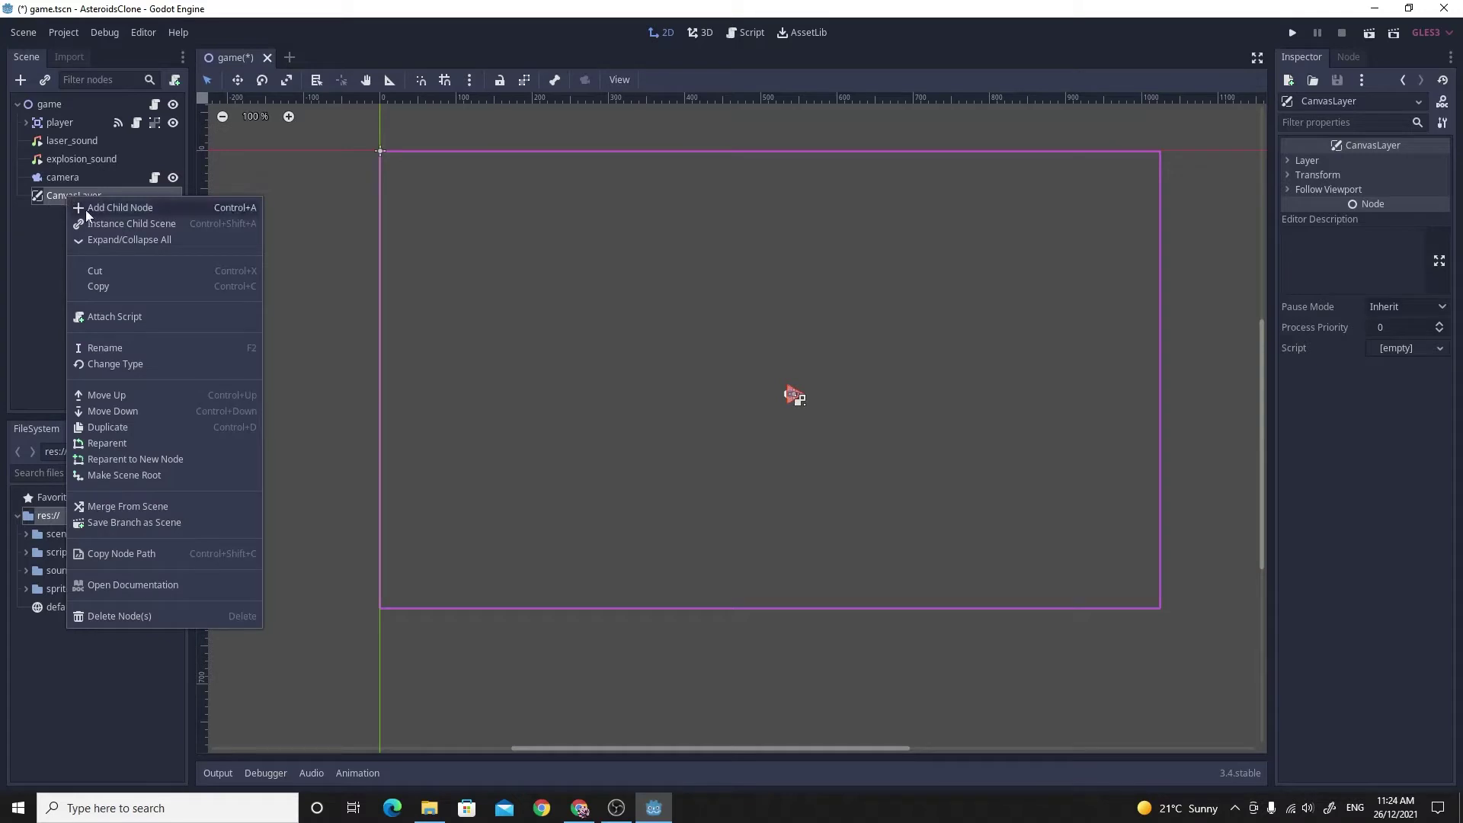
click(86, 208)
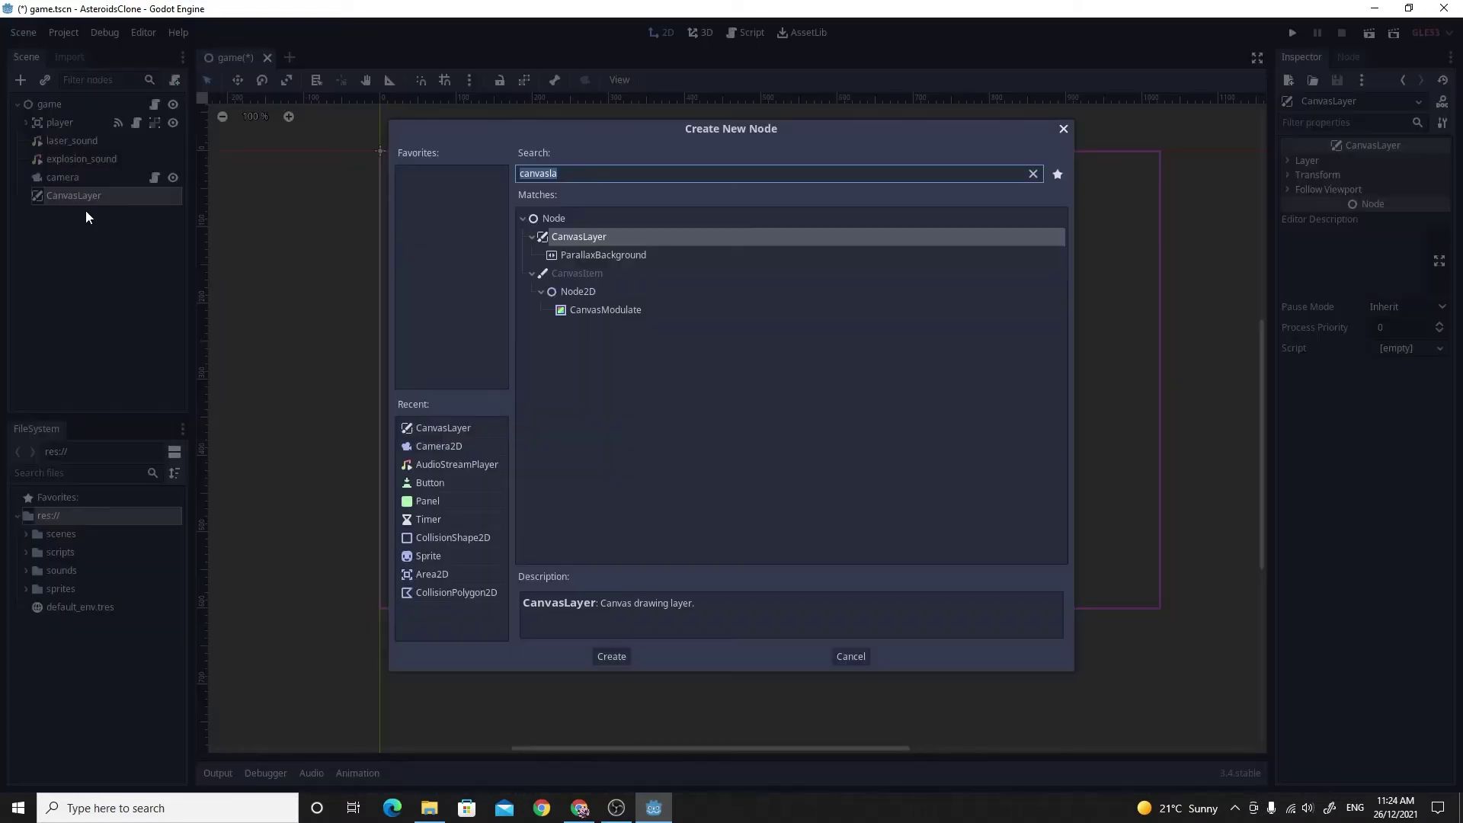
text(lab)
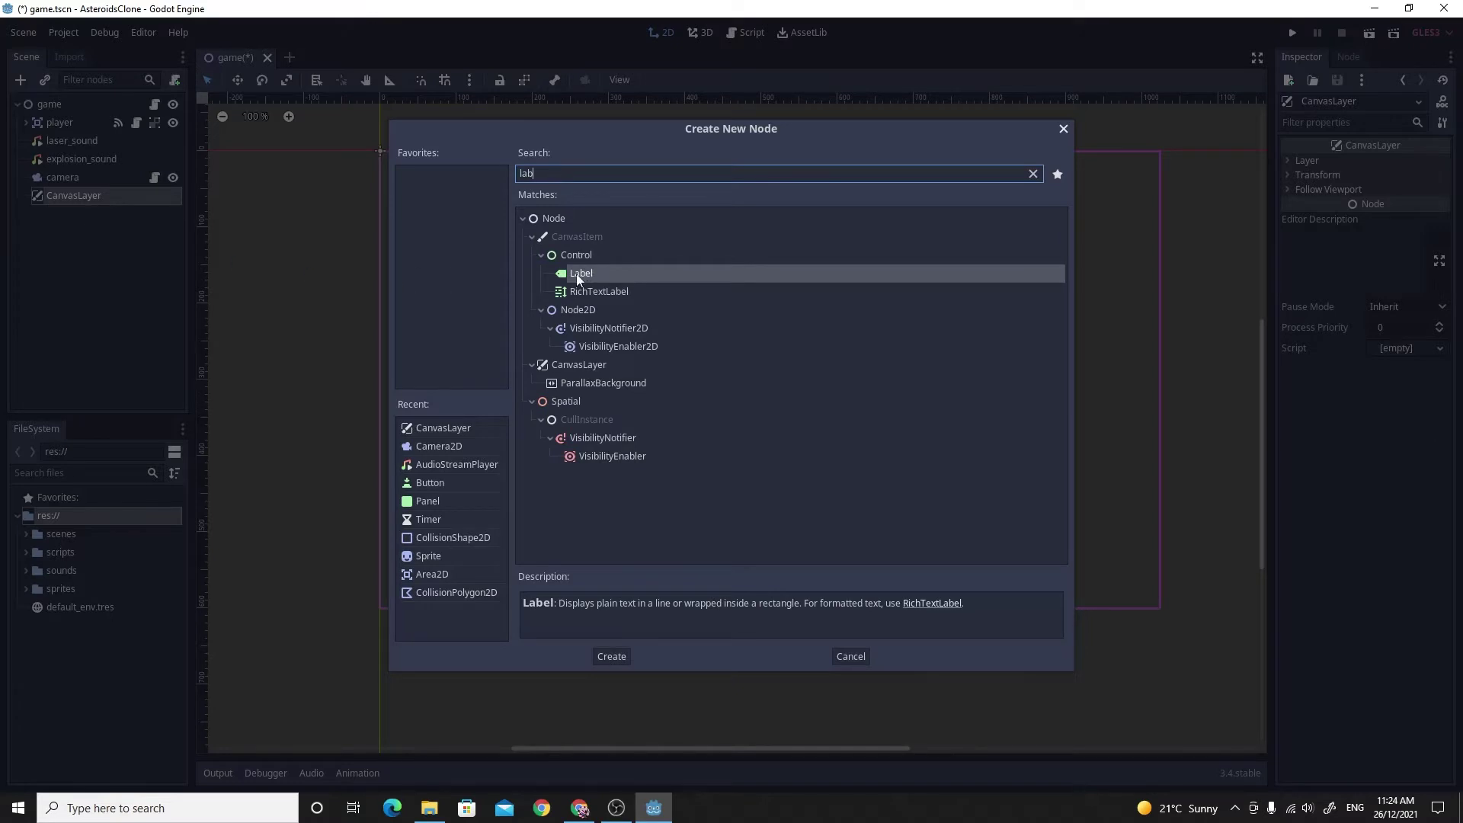
click(607, 659)
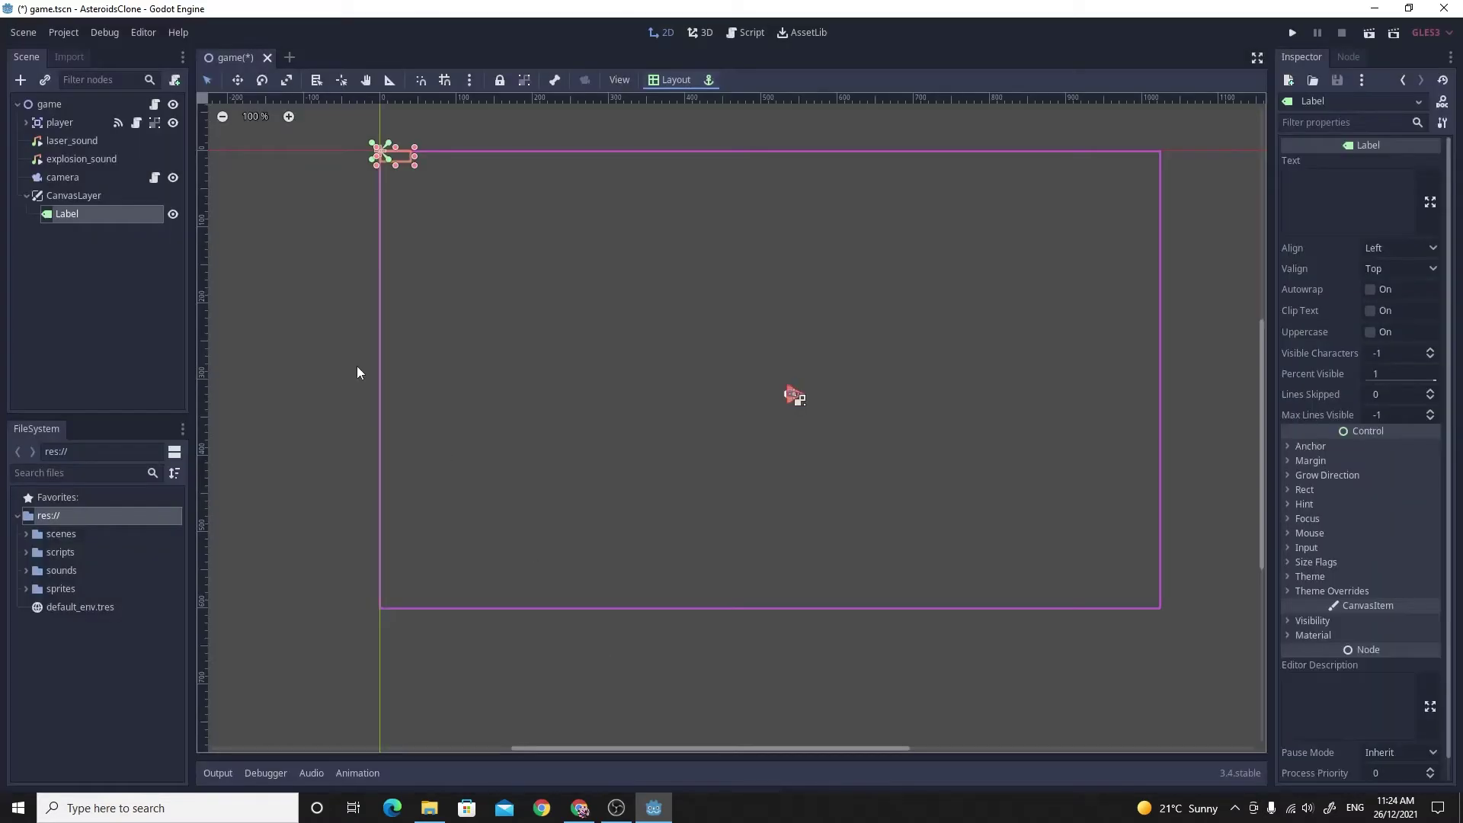
- Enlarge the new Label's box by dragging its bottom-right handle
scroll(410, 218, up, 5)
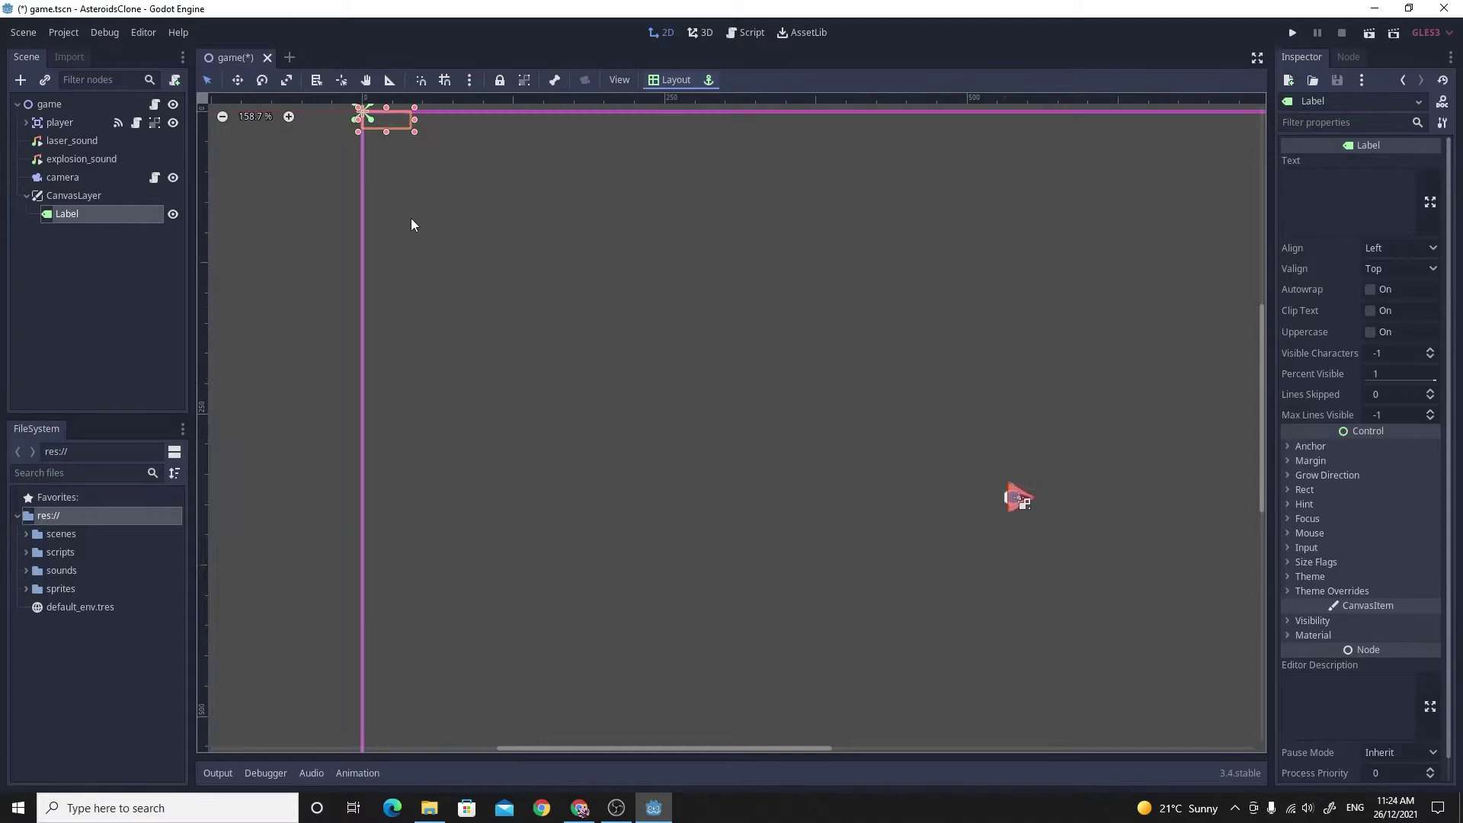
middle_drag(410, 218, 673, 437)
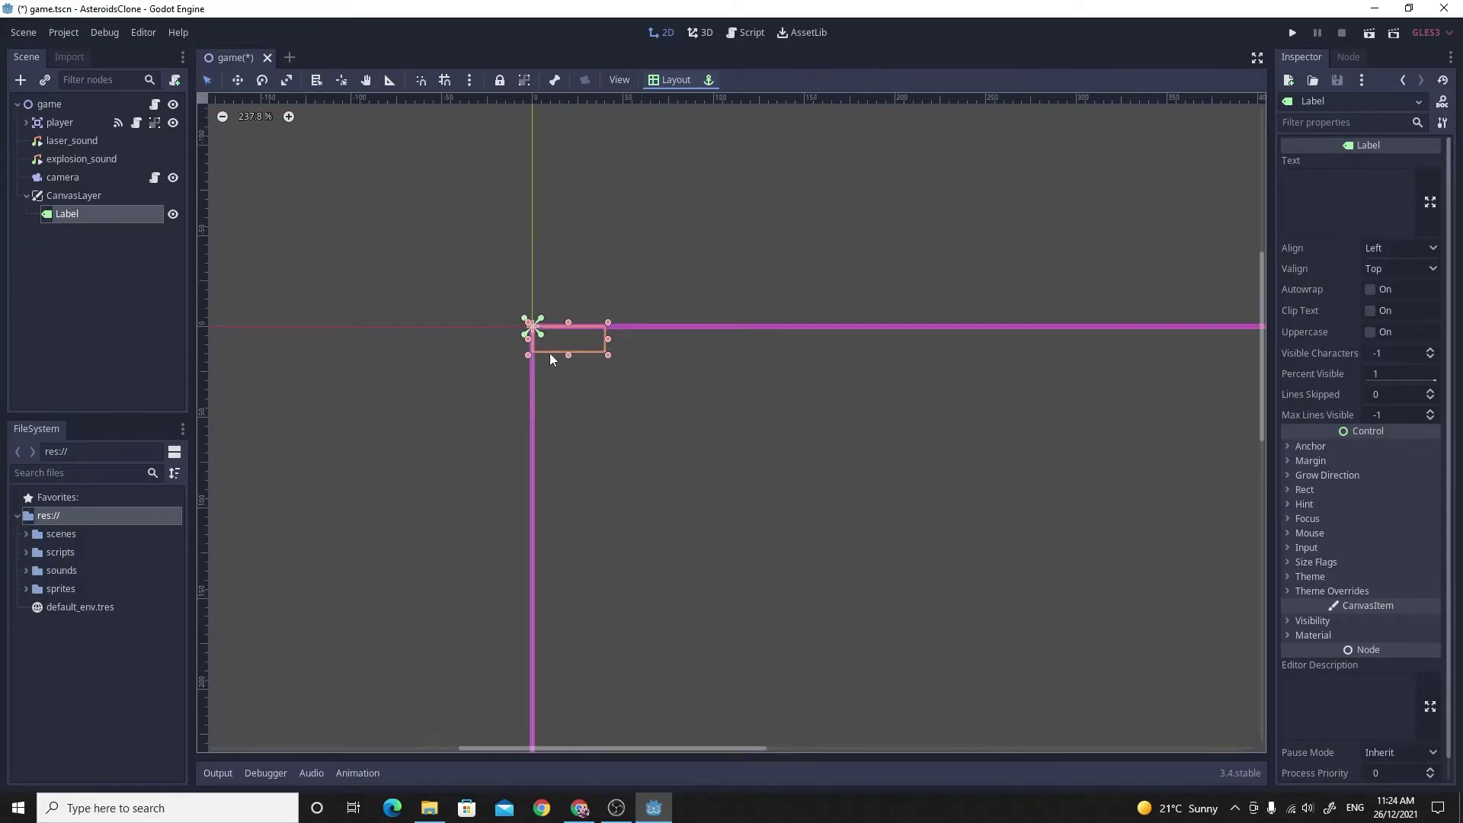
drag(607, 354, 658, 391)
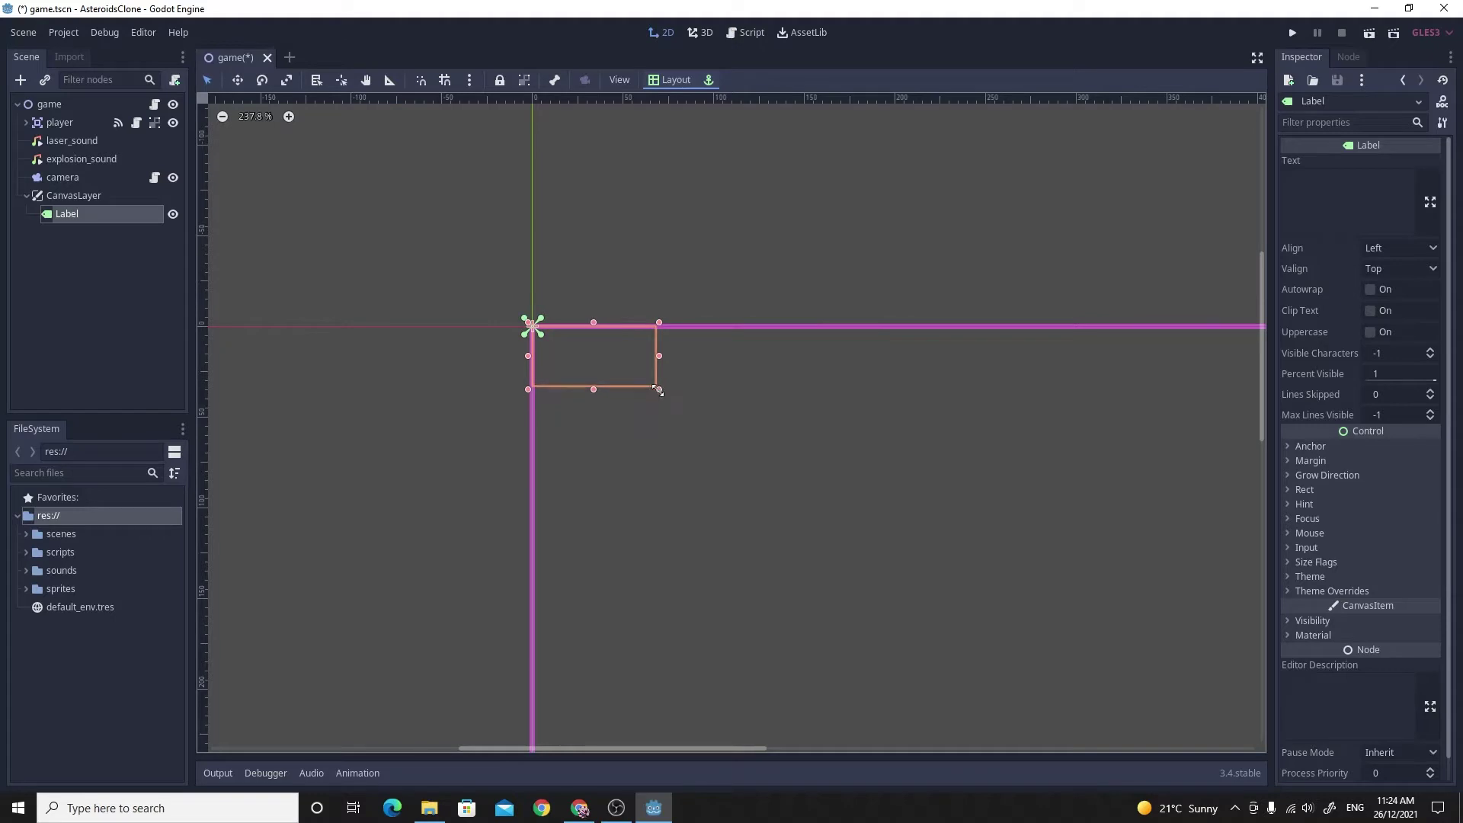
scroll(629, 367, down, 1)
scroll(651, 376, right, 1)
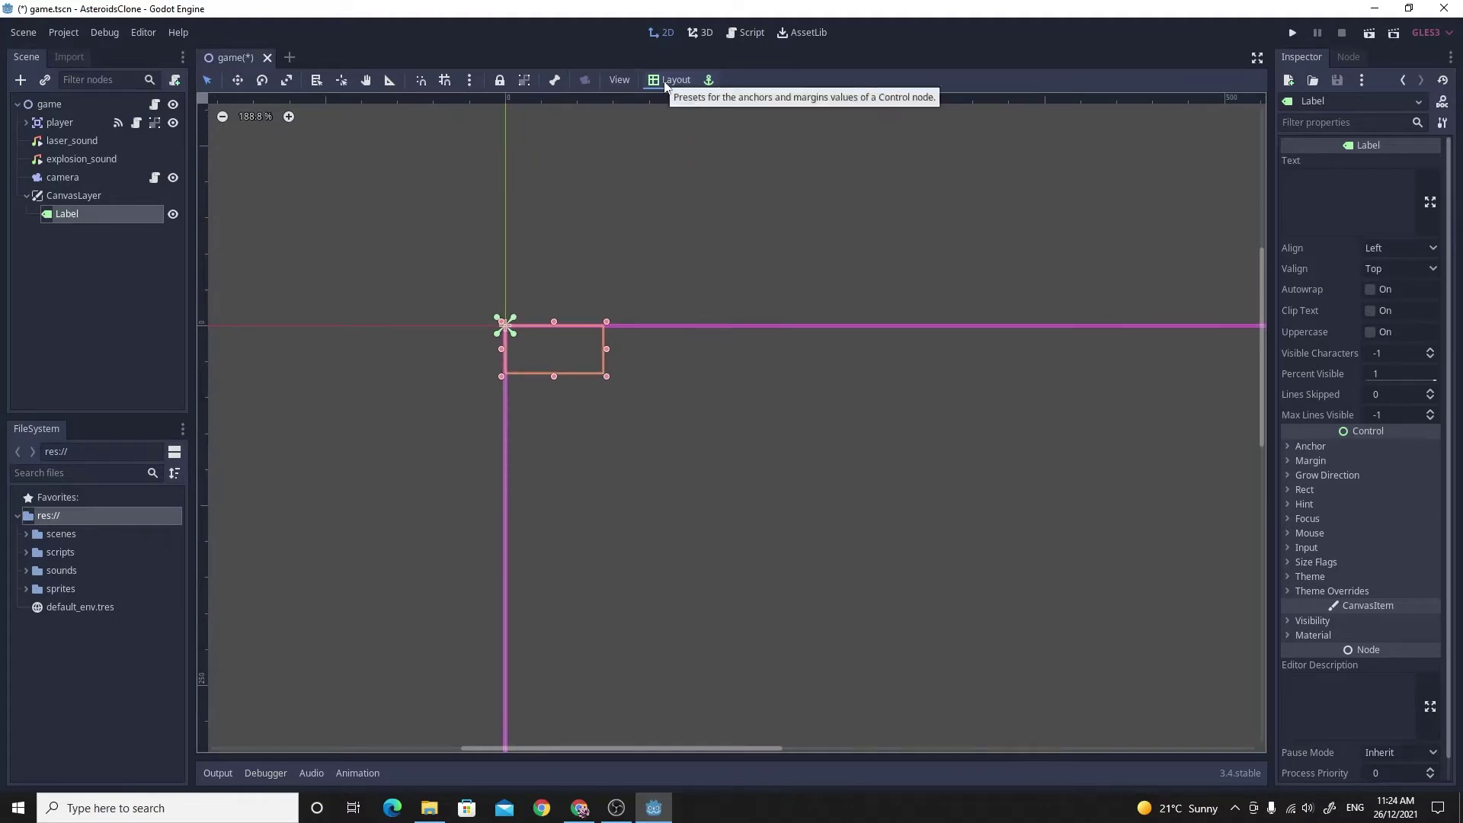
drag(608, 376, 677, 413)
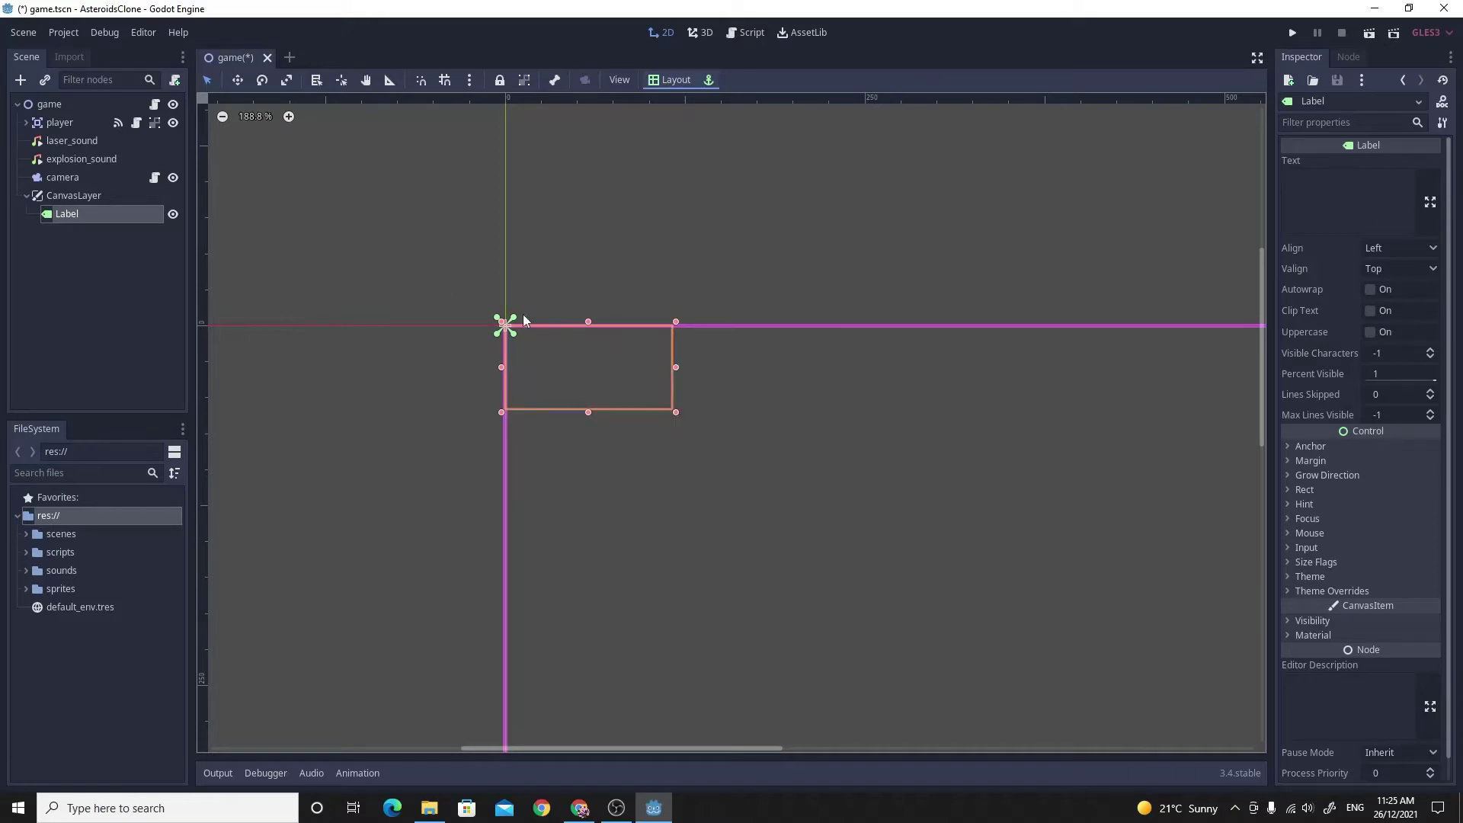
scroll(657, 437, down, 4)
middle_drag(675, 439, 519, 259)
scroll(567, 347, down, 1)
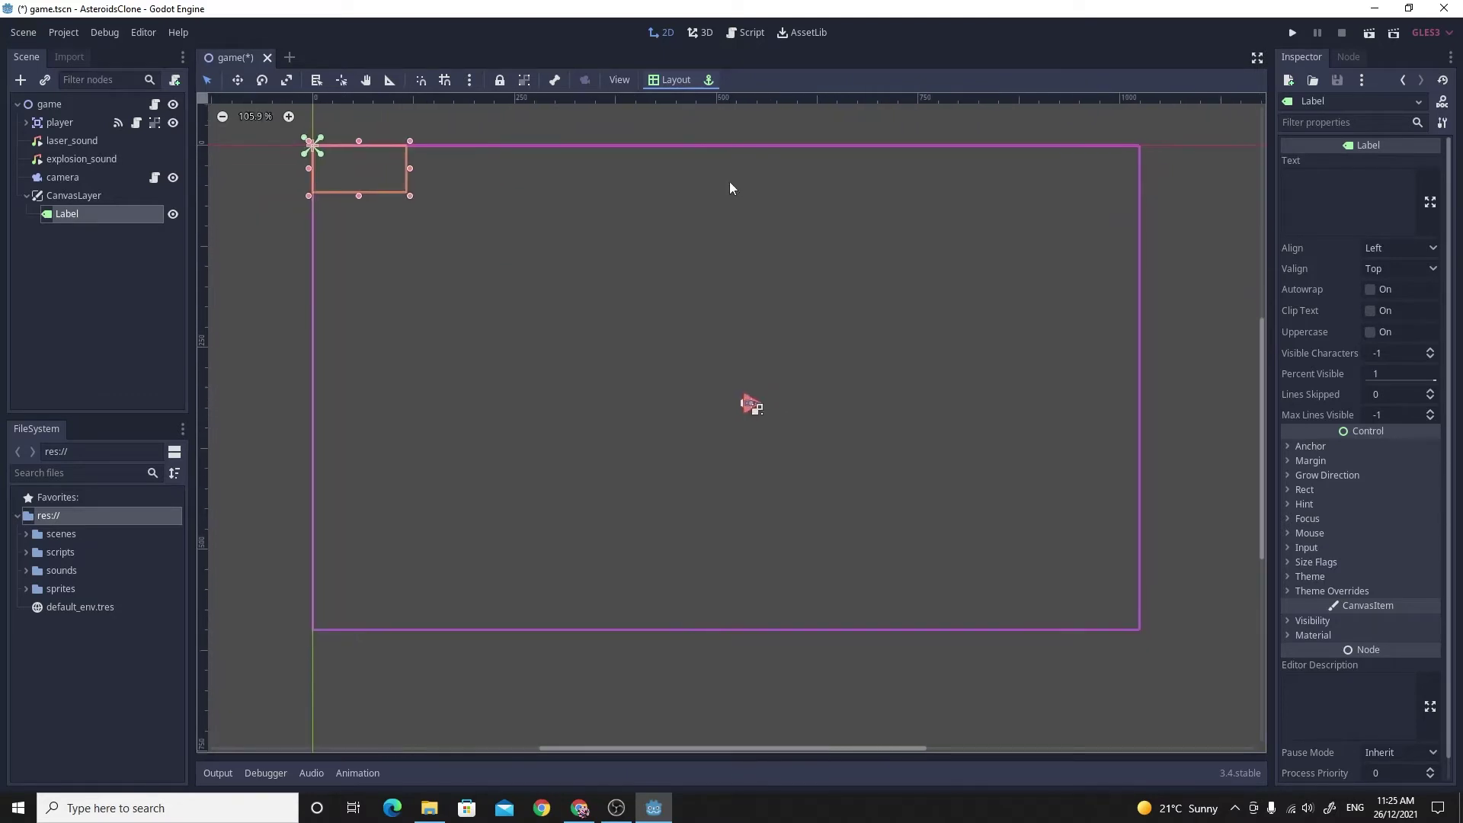
middle_drag(590, 229, 743, 399)
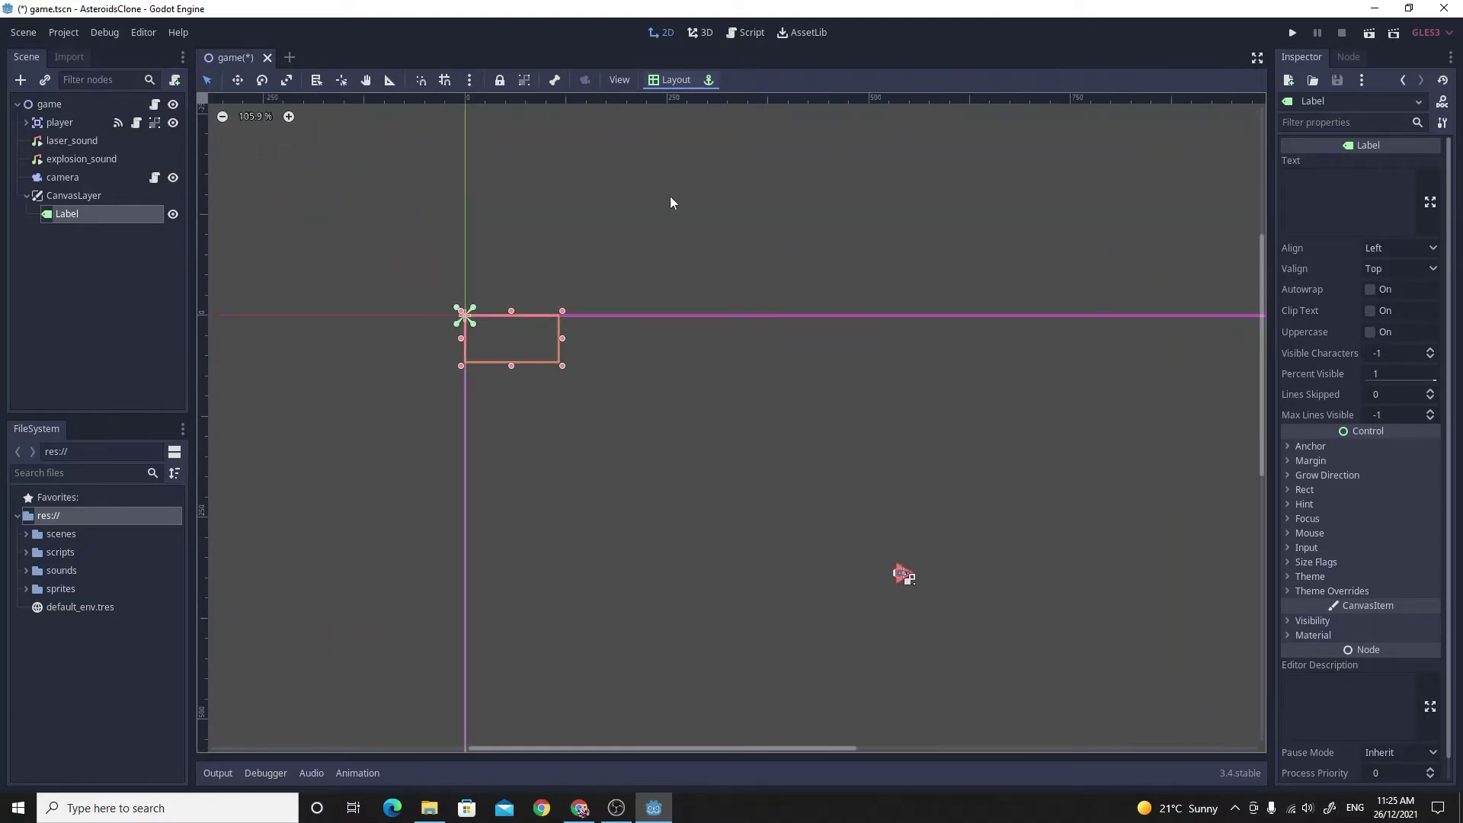
- Anchor the Label at the Center Top layout preset
click(670, 80)
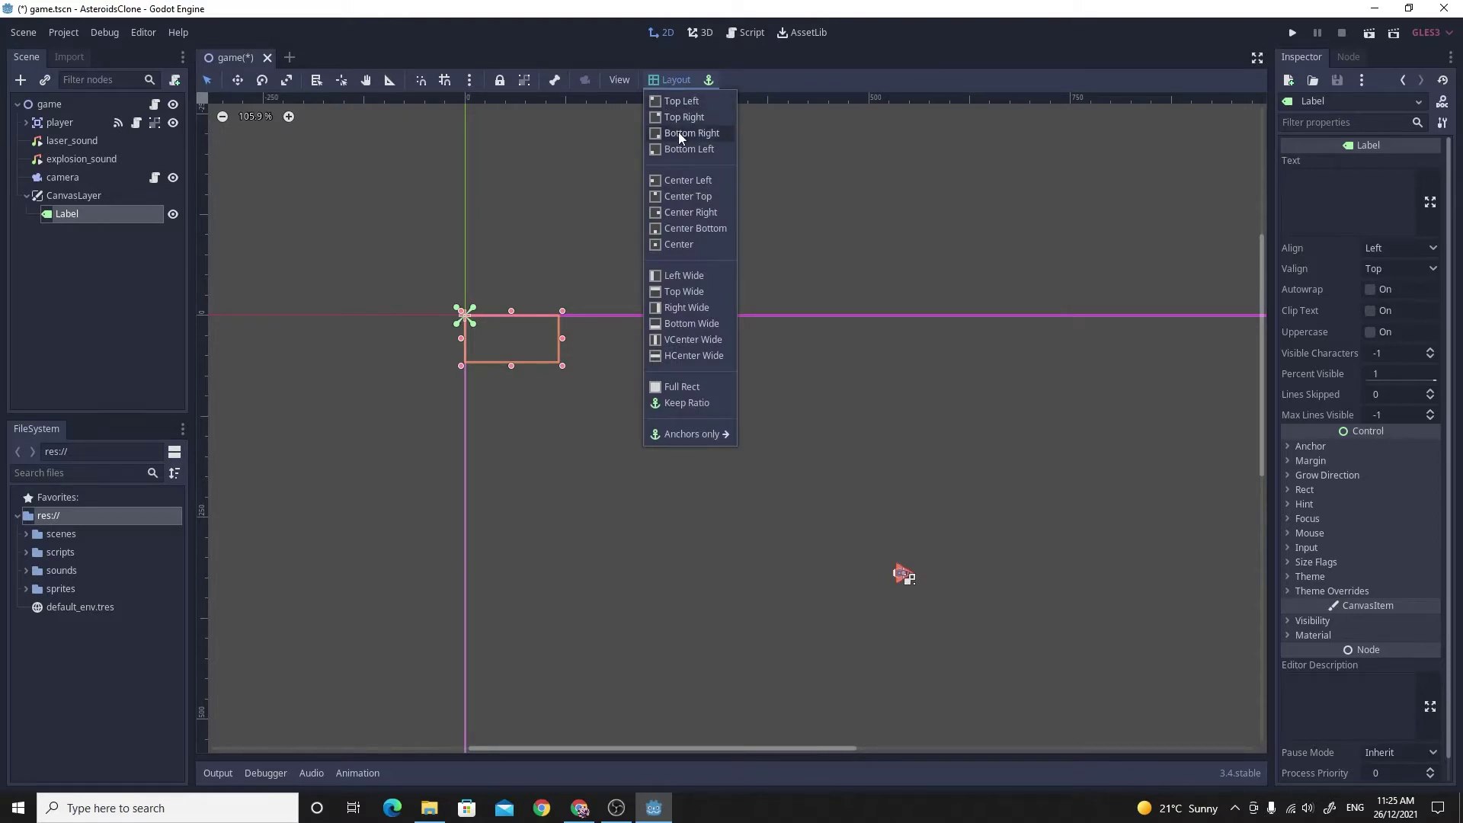
click(684, 197)
scroll(654, 460, down, 2)
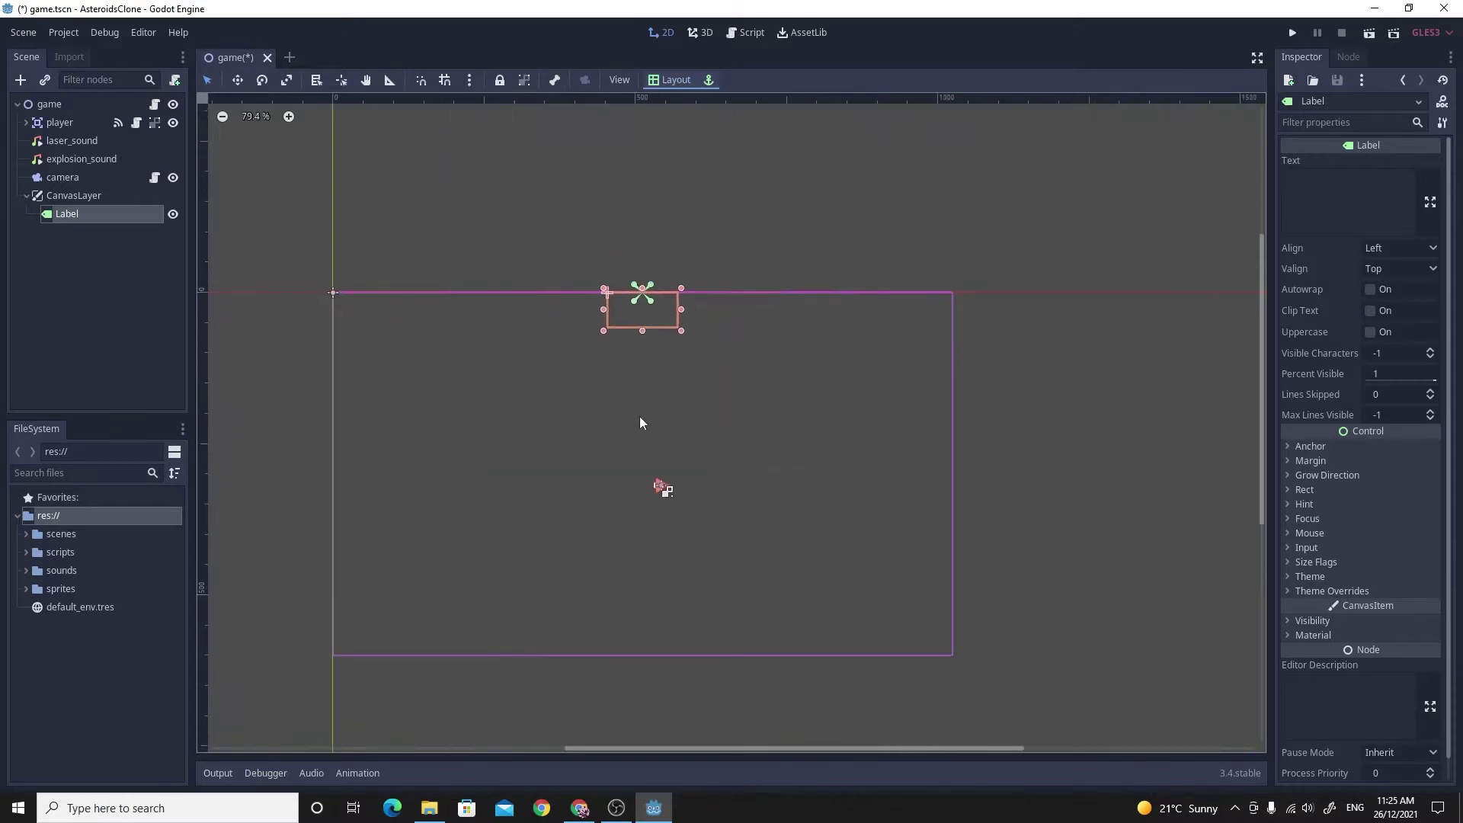
scroll(631, 419, up, 5)
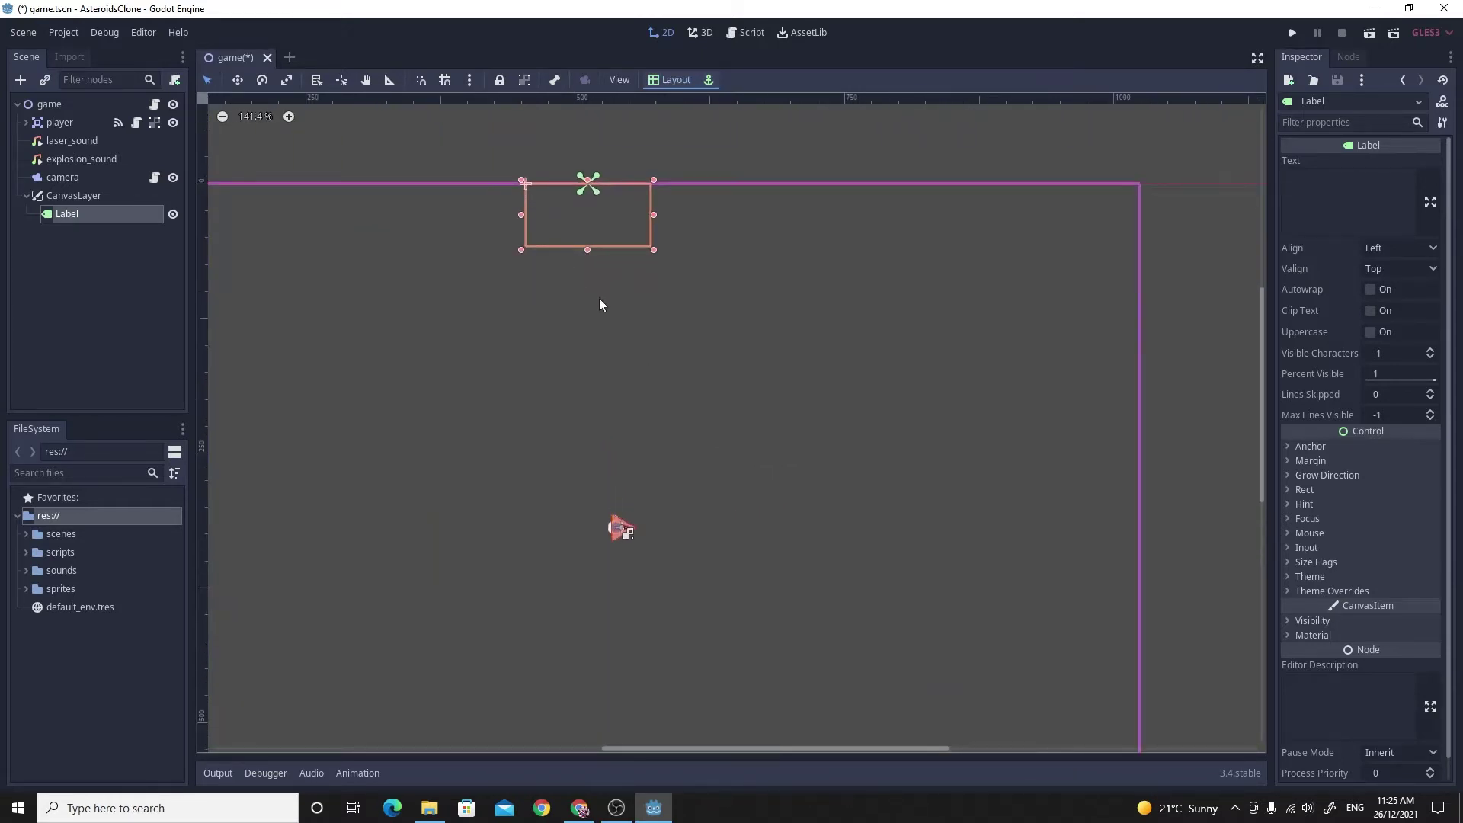
scroll(600, 304, down, 1)
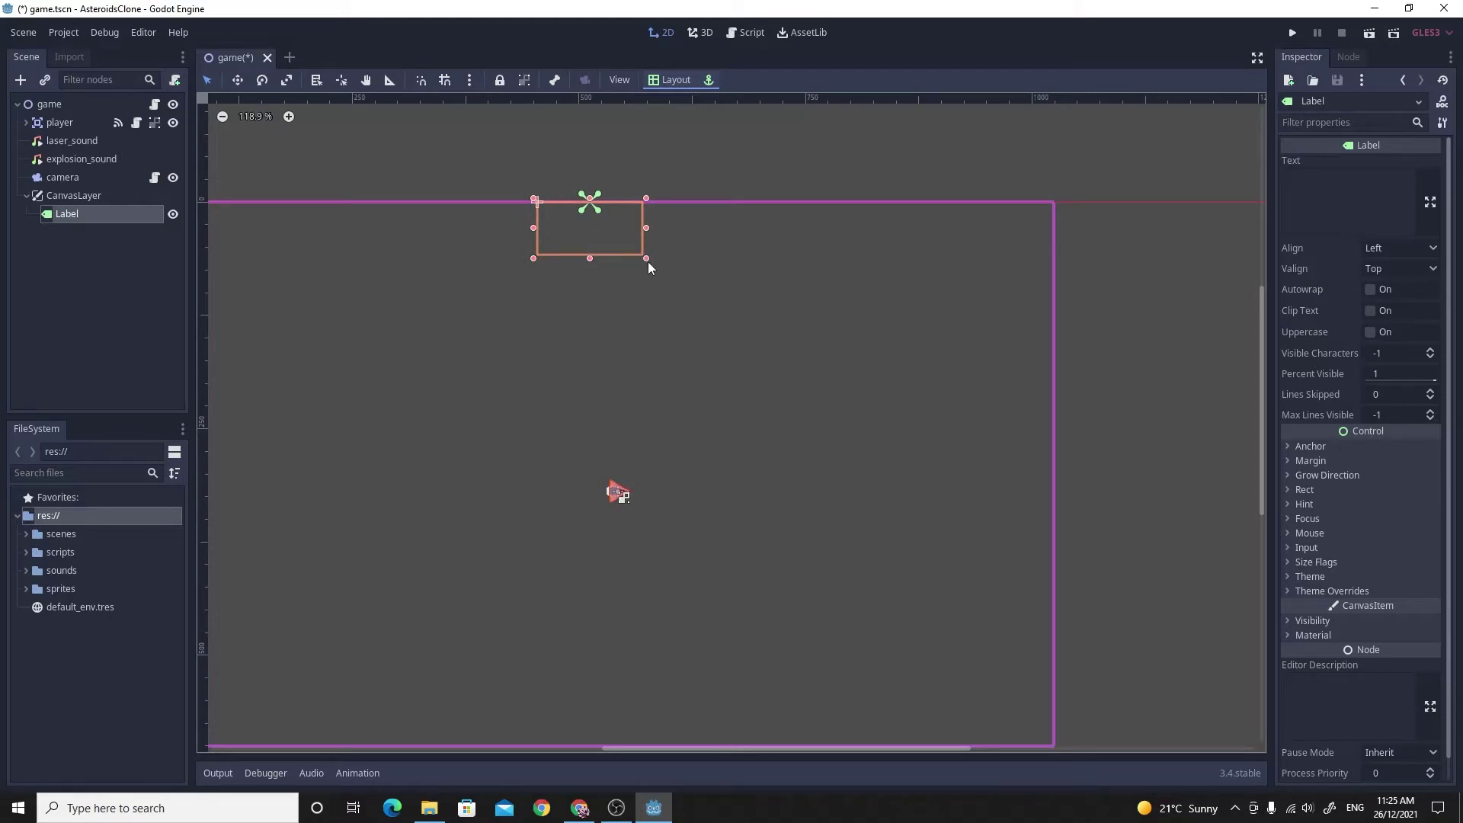
- Widen the Label's box and re-apply the Center Top layout preset
drag(646, 260, 750, 281)
click(670, 79)
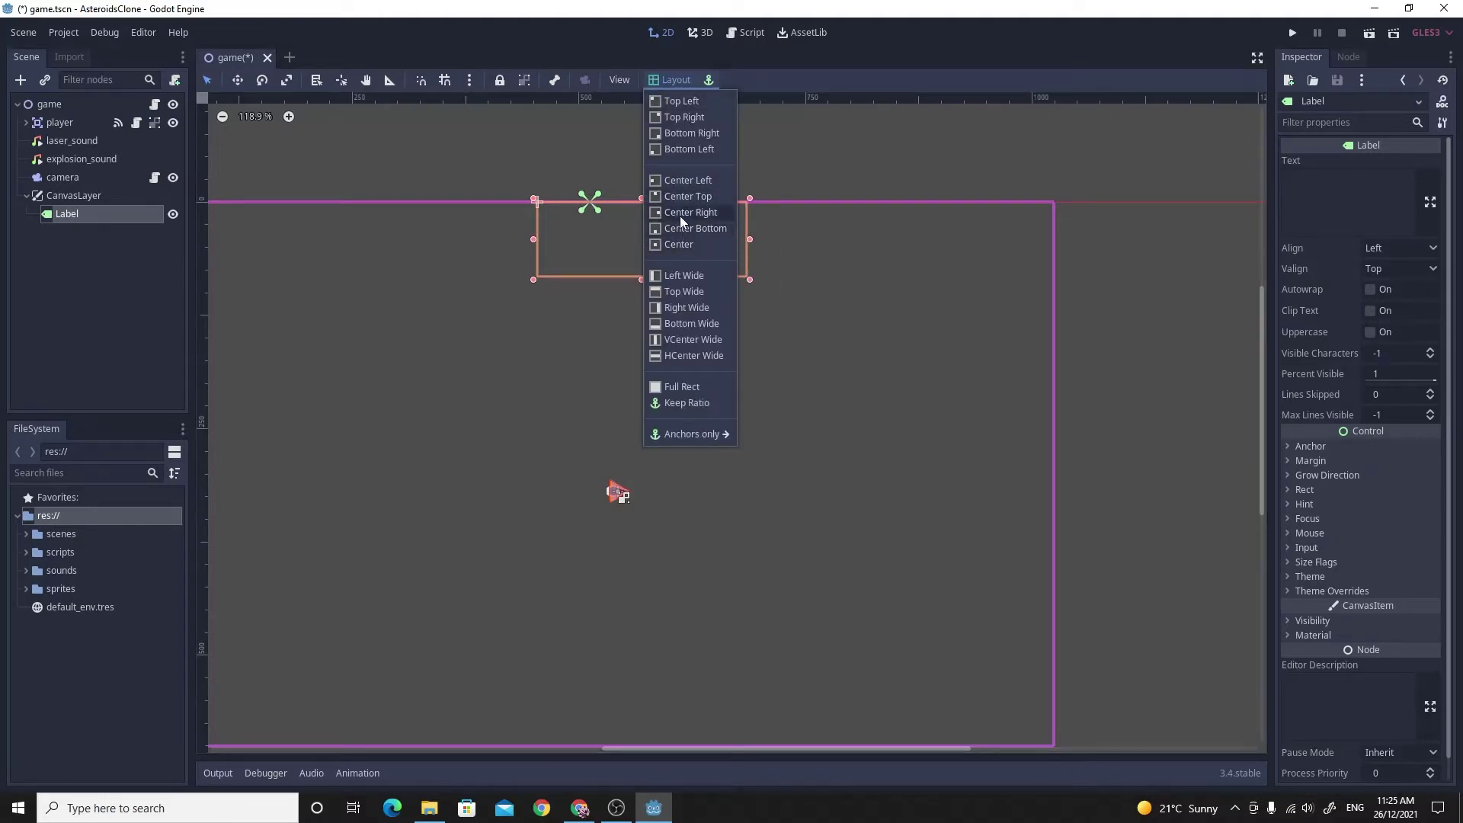
click(680, 196)
scroll(583, 304, down, 1)
middle_drag(583, 303, 658, 274)
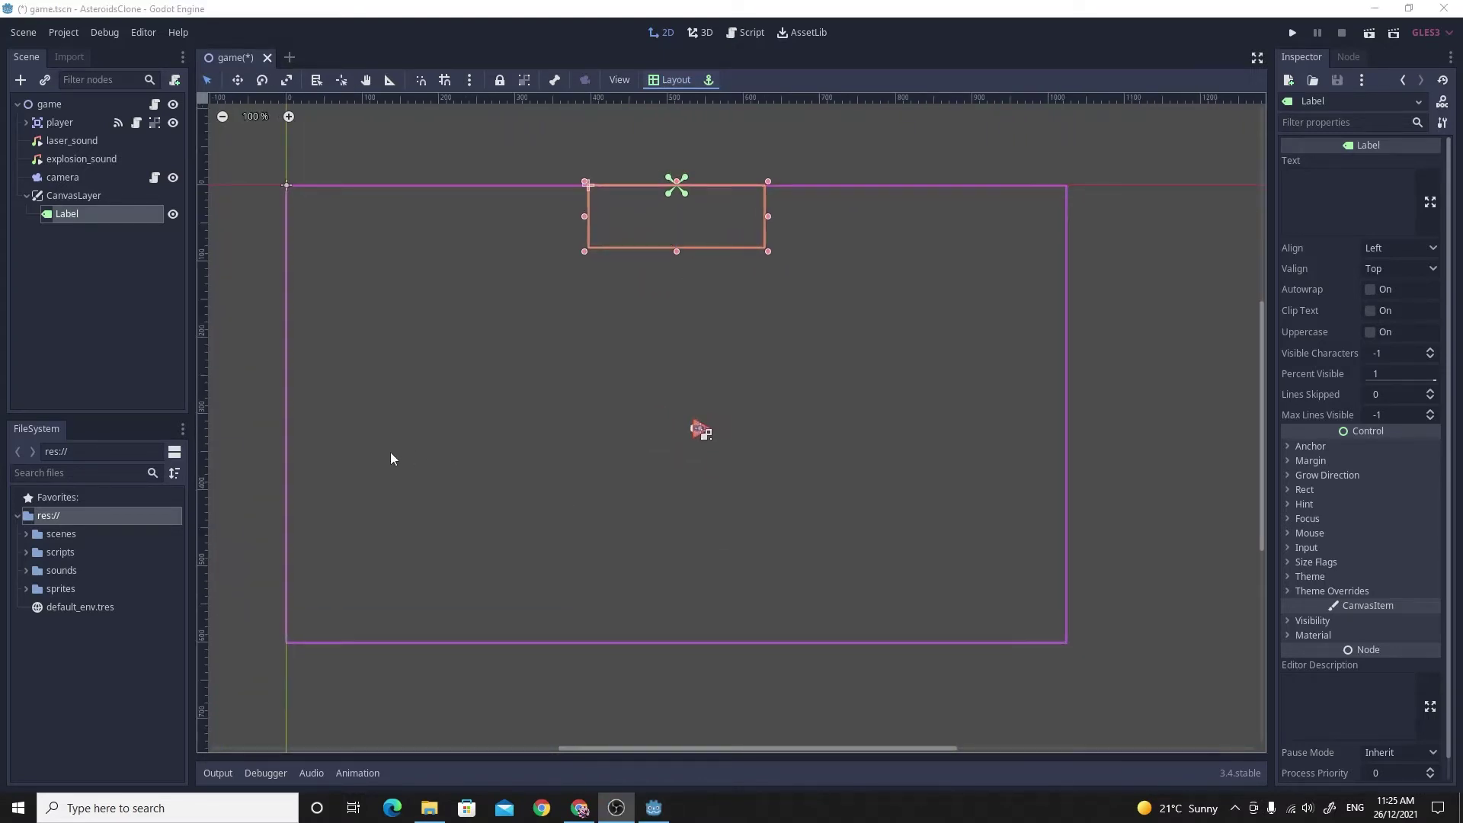
- Rename the Label node to score_label
click(1304, 193)
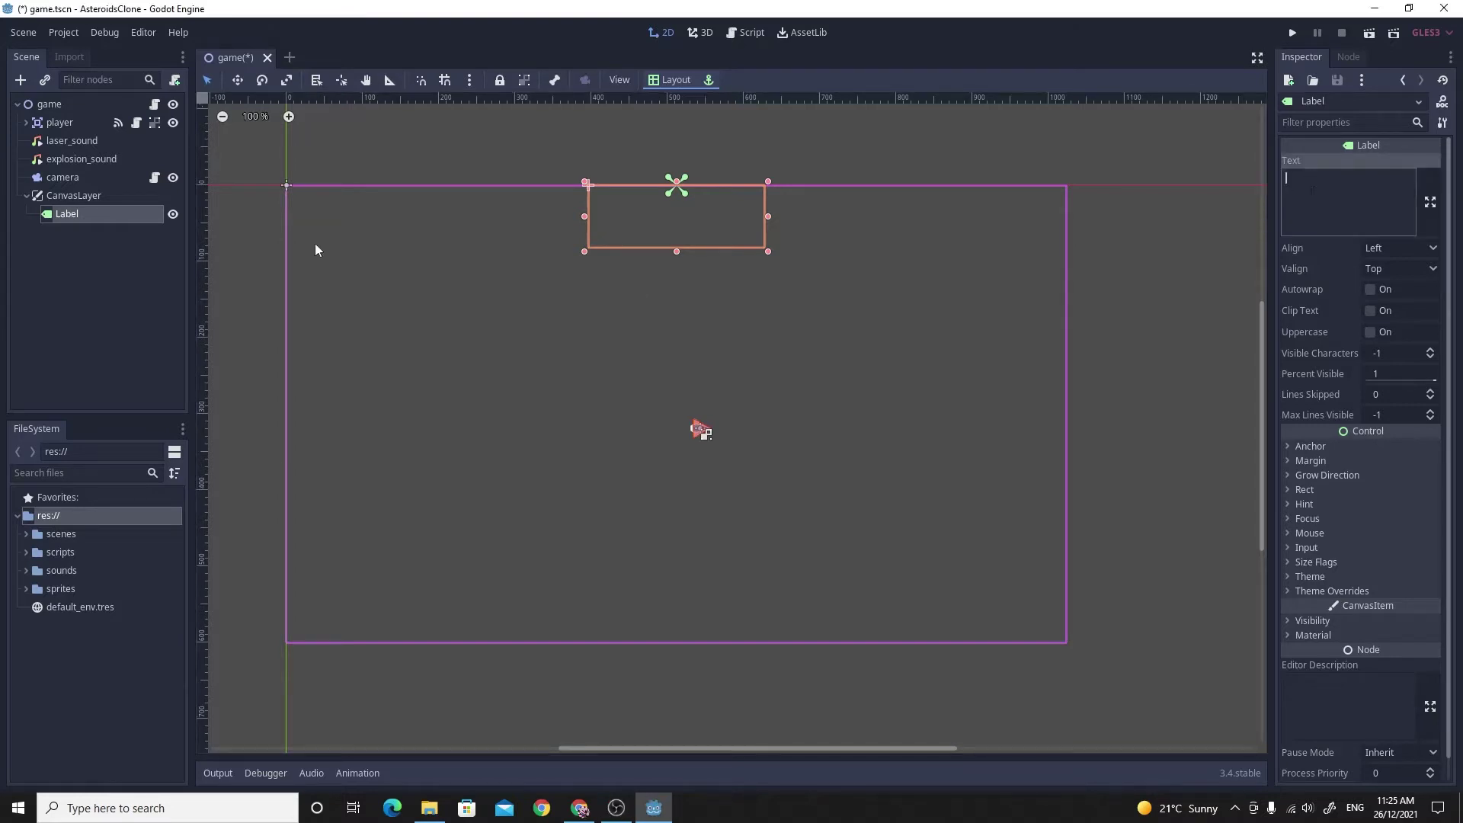
click(101, 216)
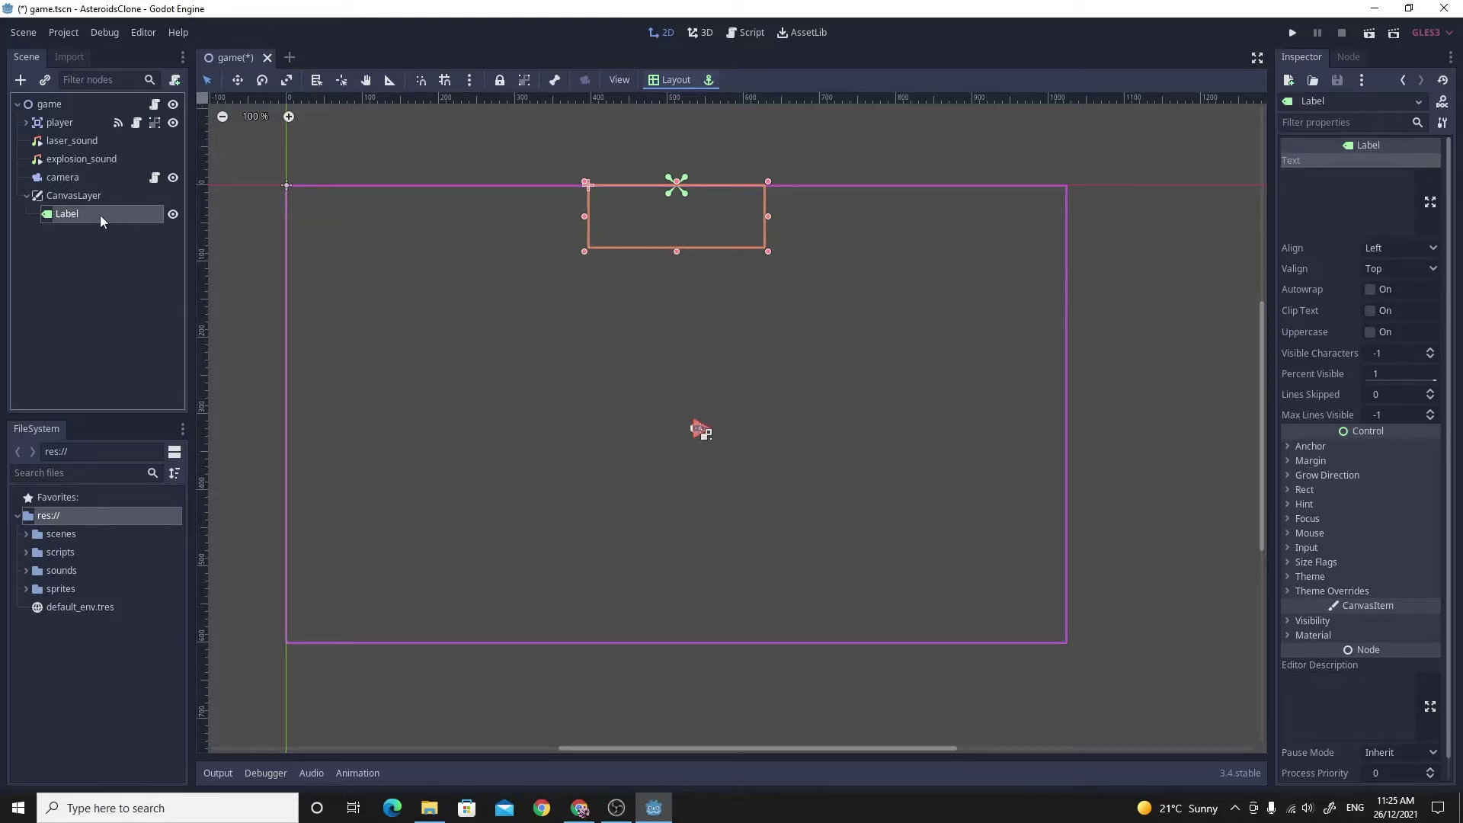
double_click(100, 215)
text(sc)
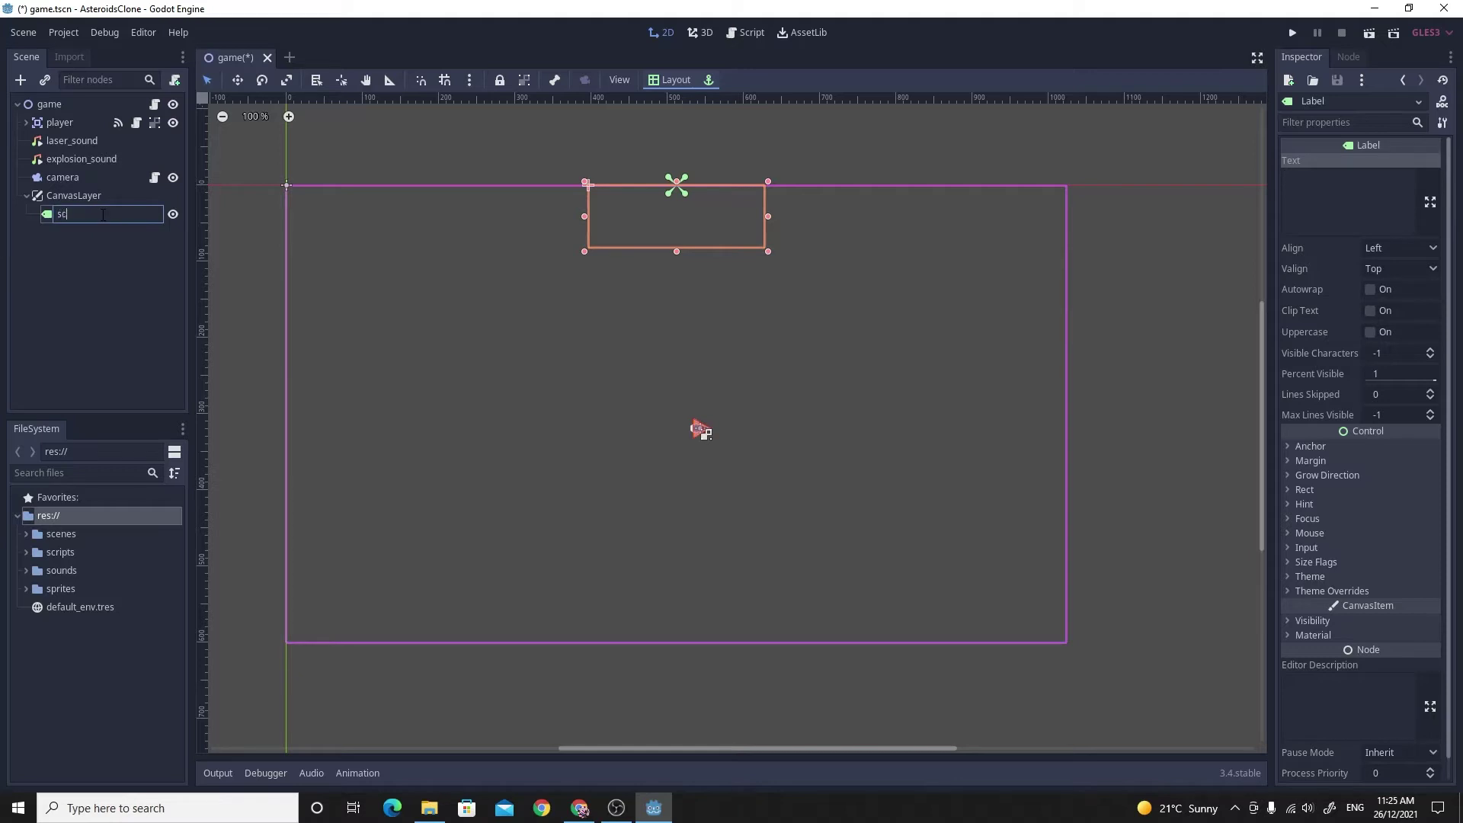
text(ore_label)
key(Return)
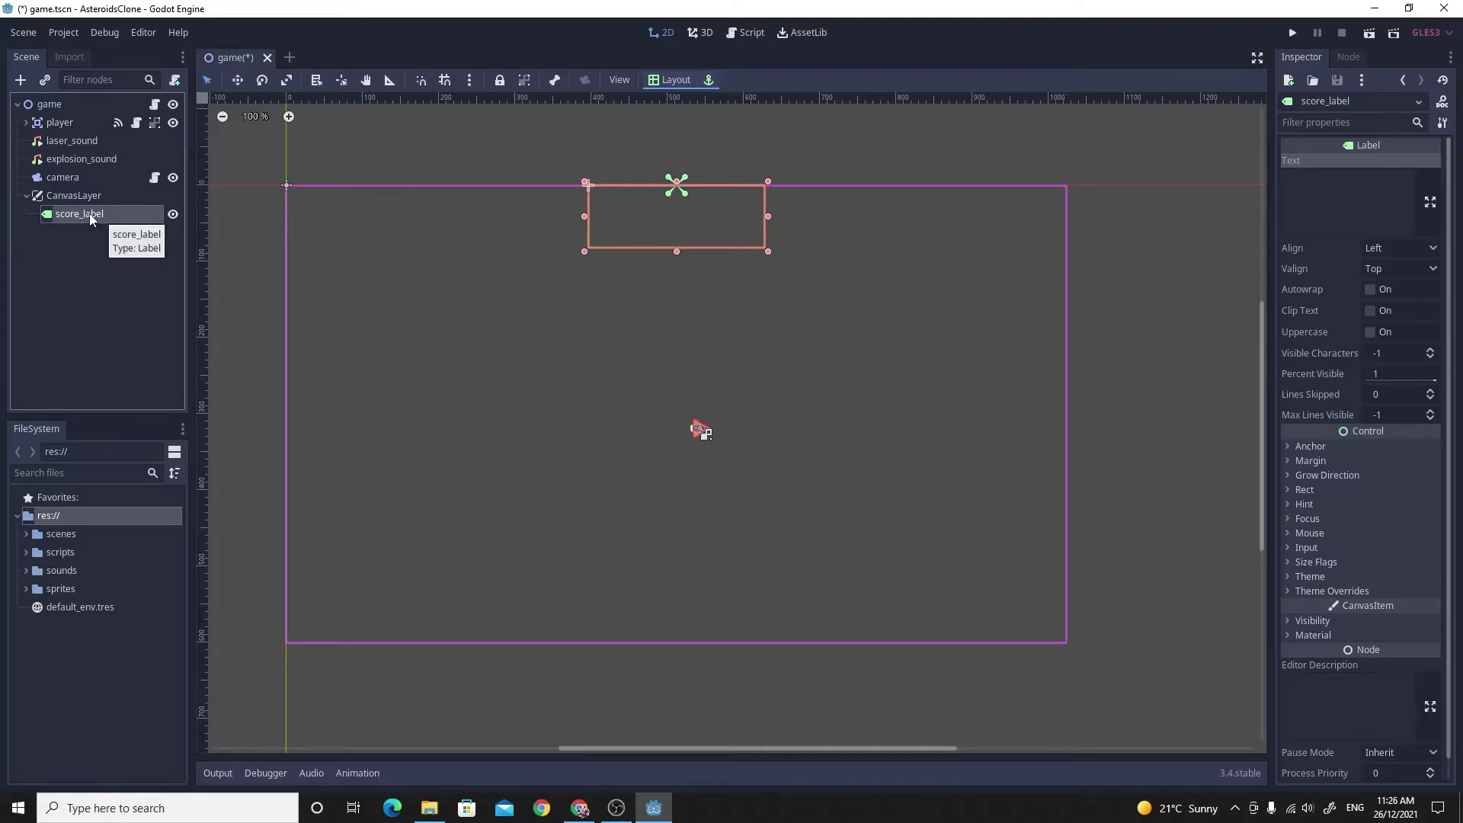
- Rename the CanvasLayer node to canvas_layer
click(77, 195)
click(76, 196)
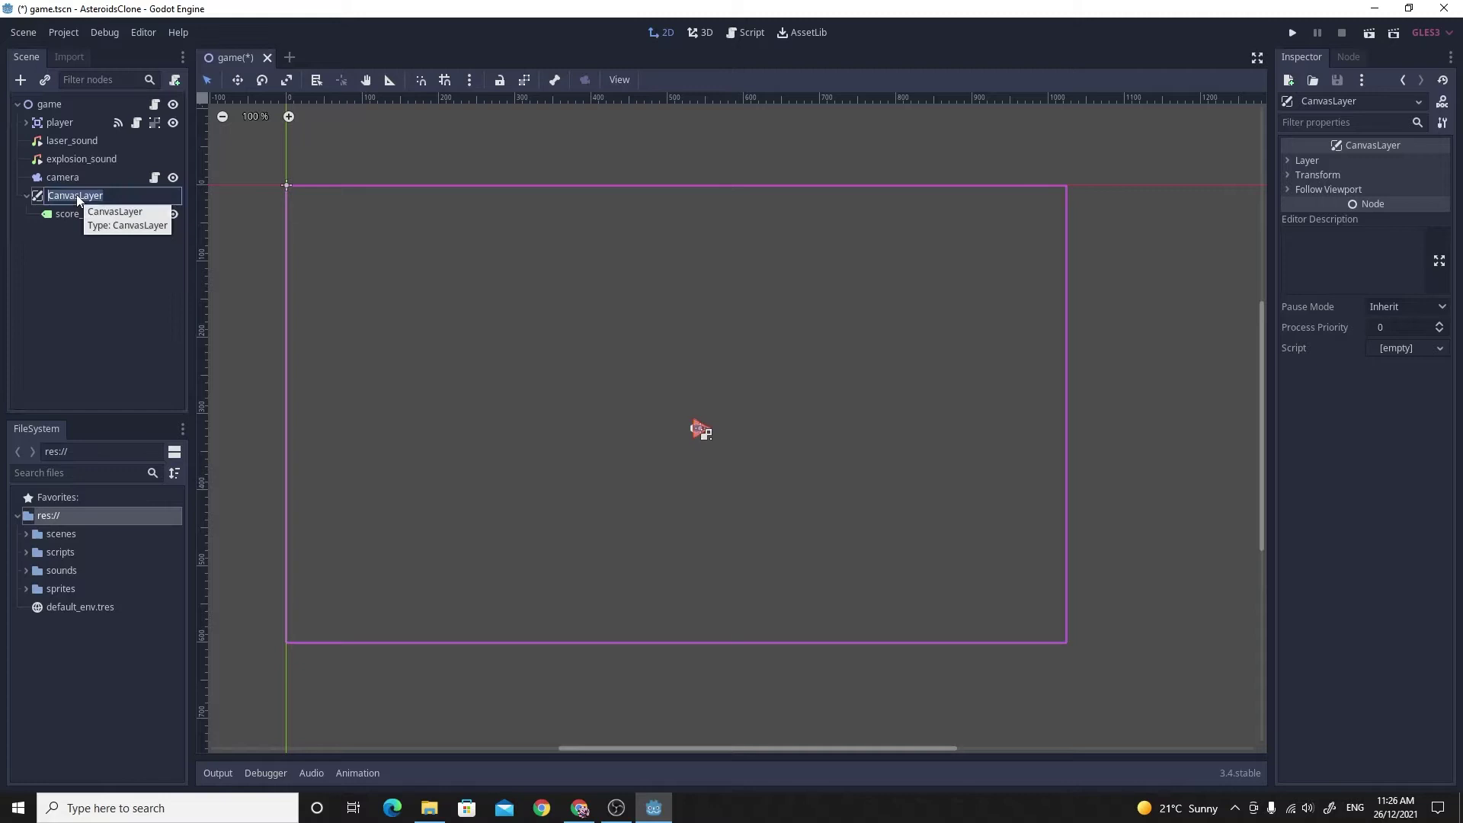
text(ca)
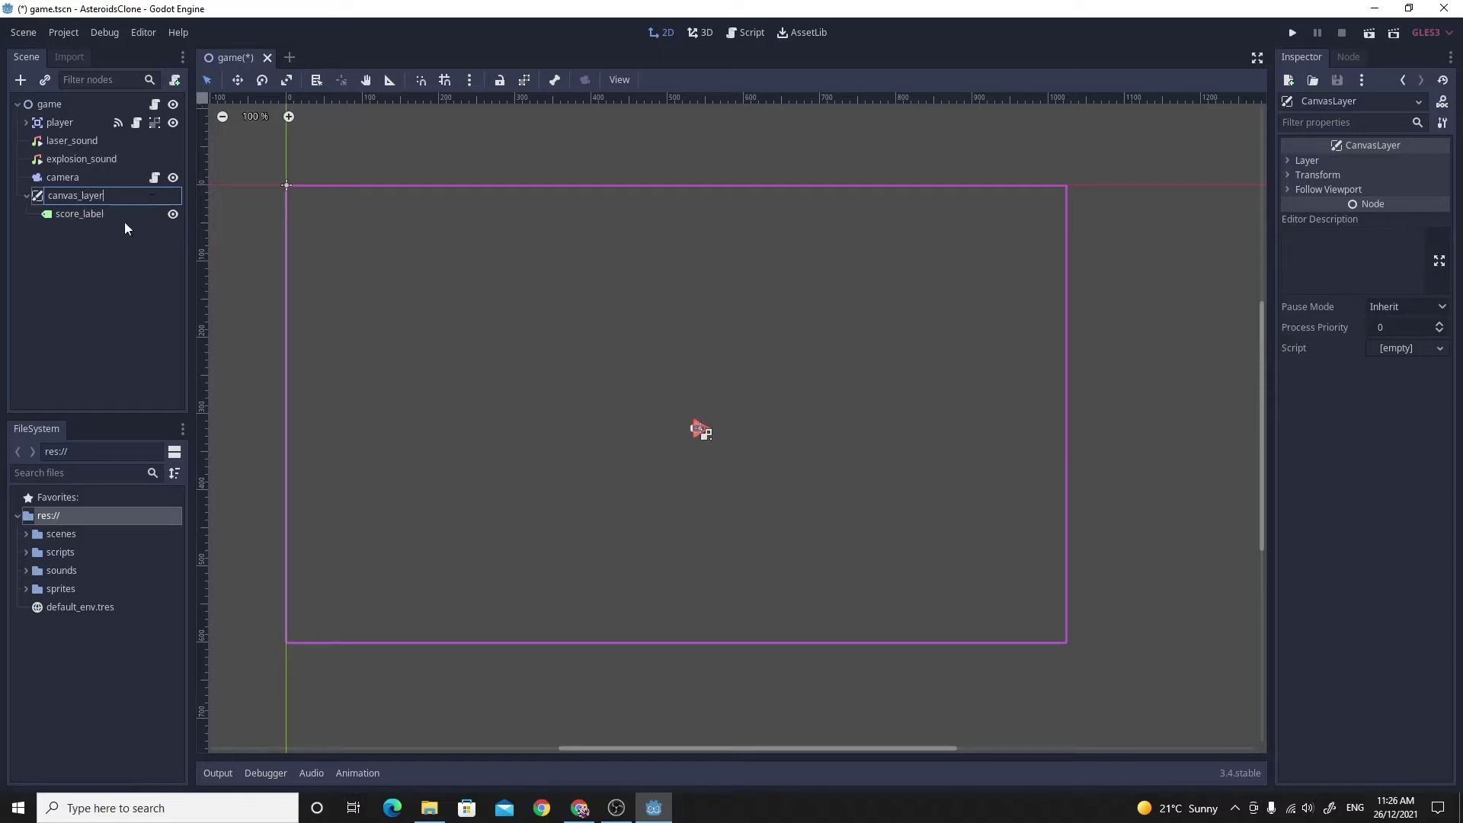
click(121, 252)
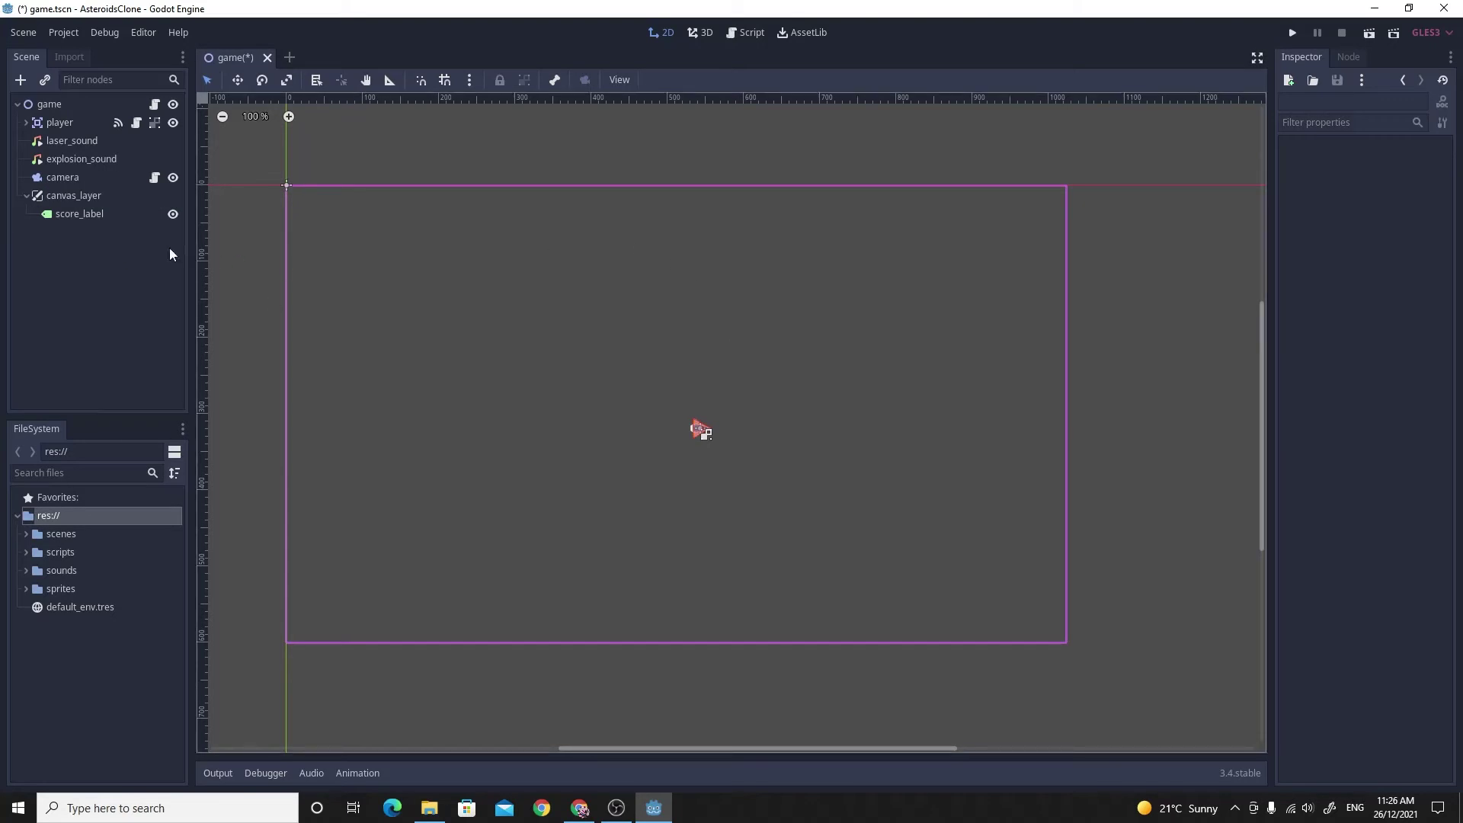
click(93, 217)
- Set score_label's text to 'Score: 0000' with Align and Valign both Center
click(1307, 184)
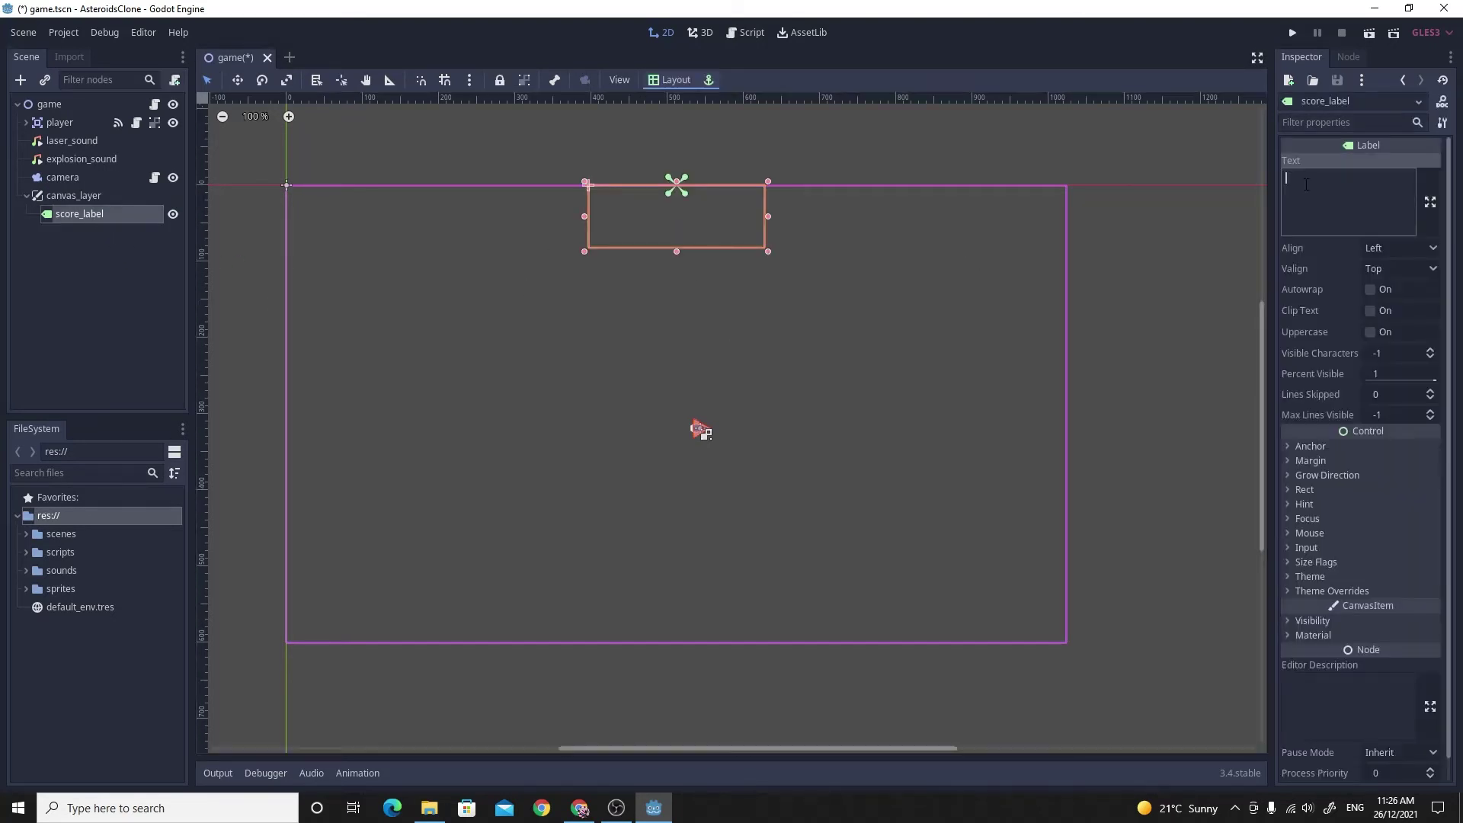
text(Score: 0000)
click(1393, 247)
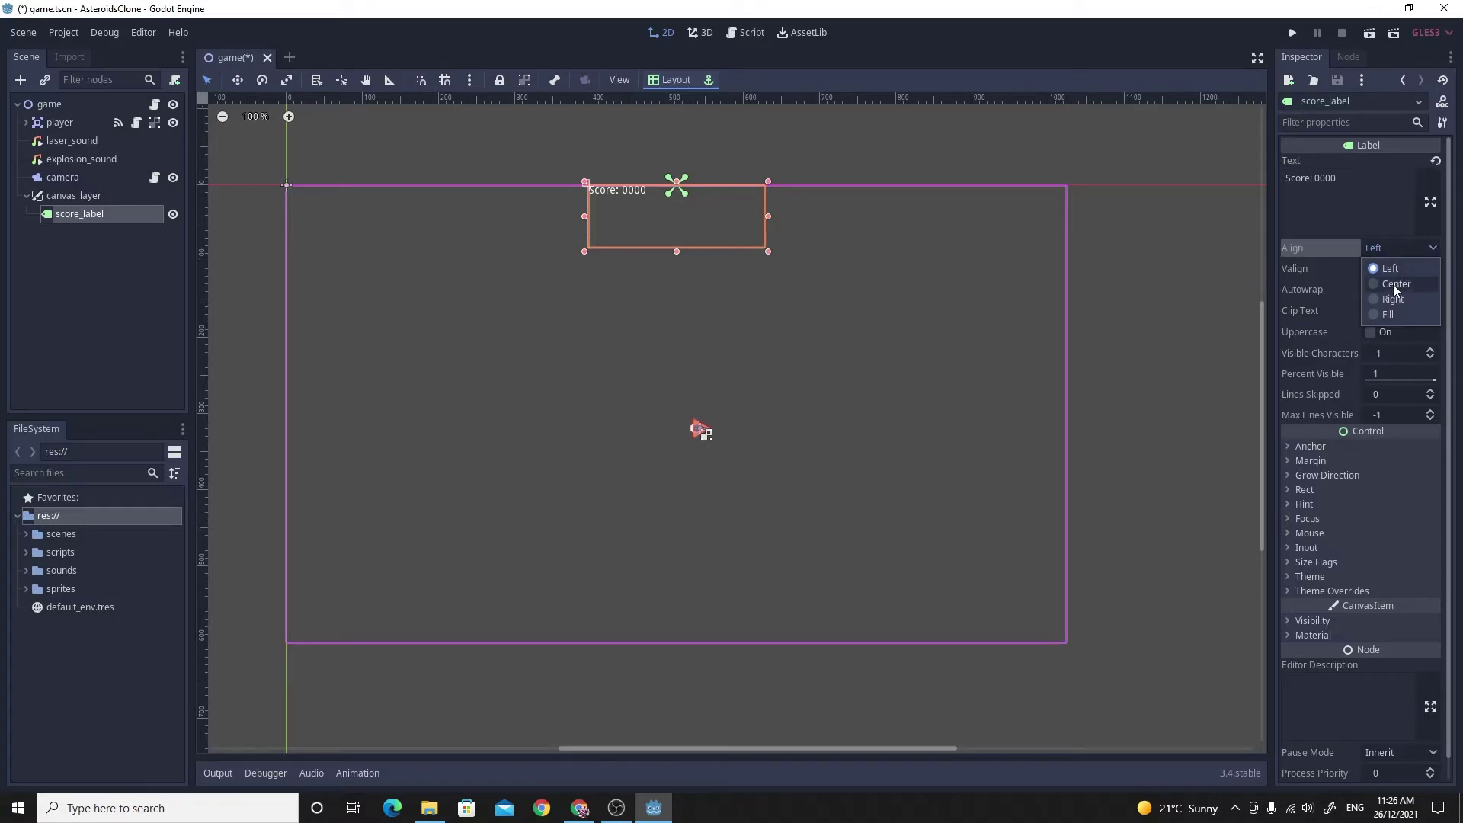
click(1395, 285)
click(1387, 272)
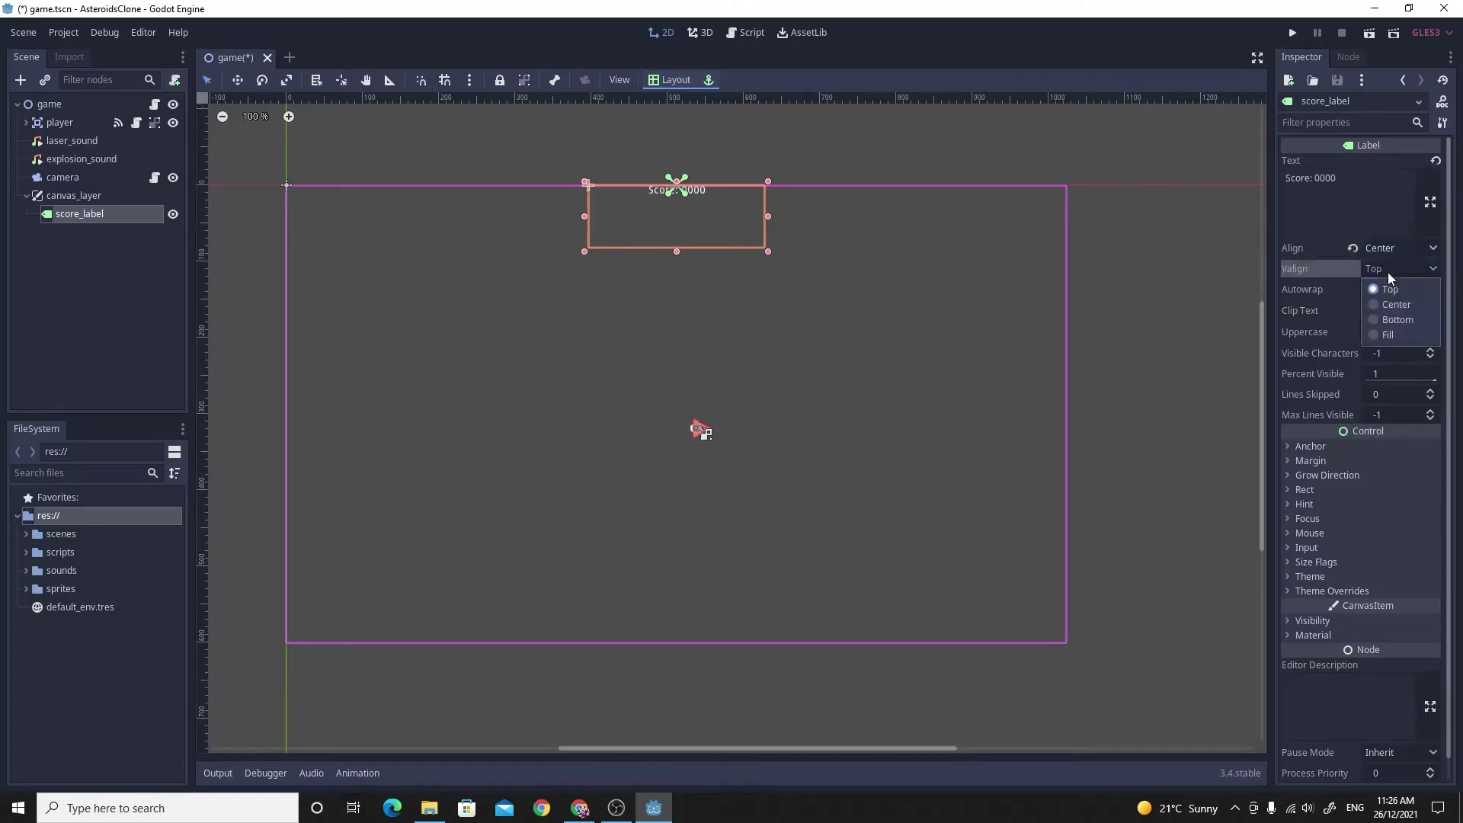
click(1391, 307)
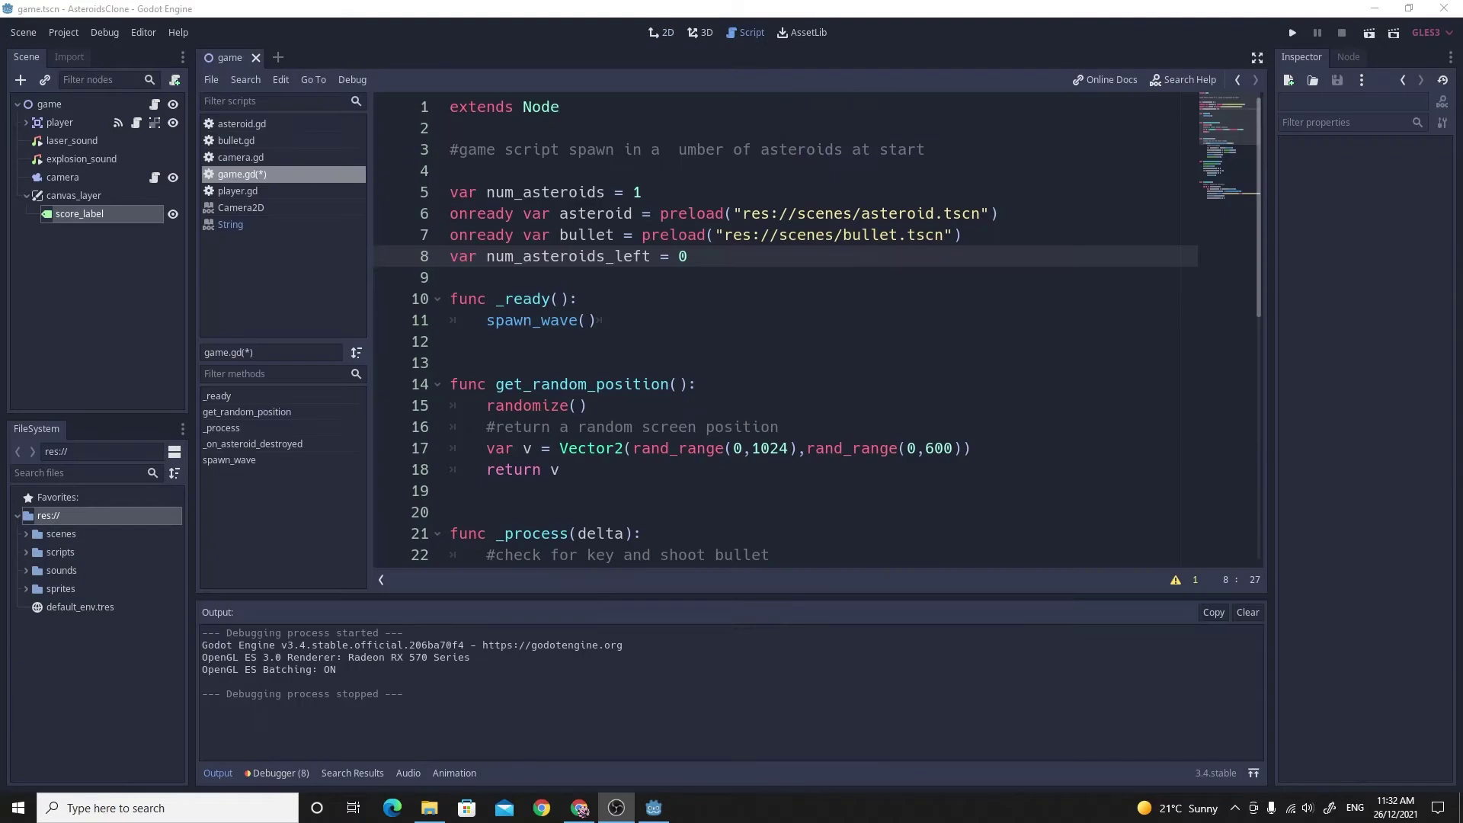
- Add 'var score = 0' below the variables in game.gd and save
scroll(667, 413, down, 3)
scroll(668, 414, up, 2)
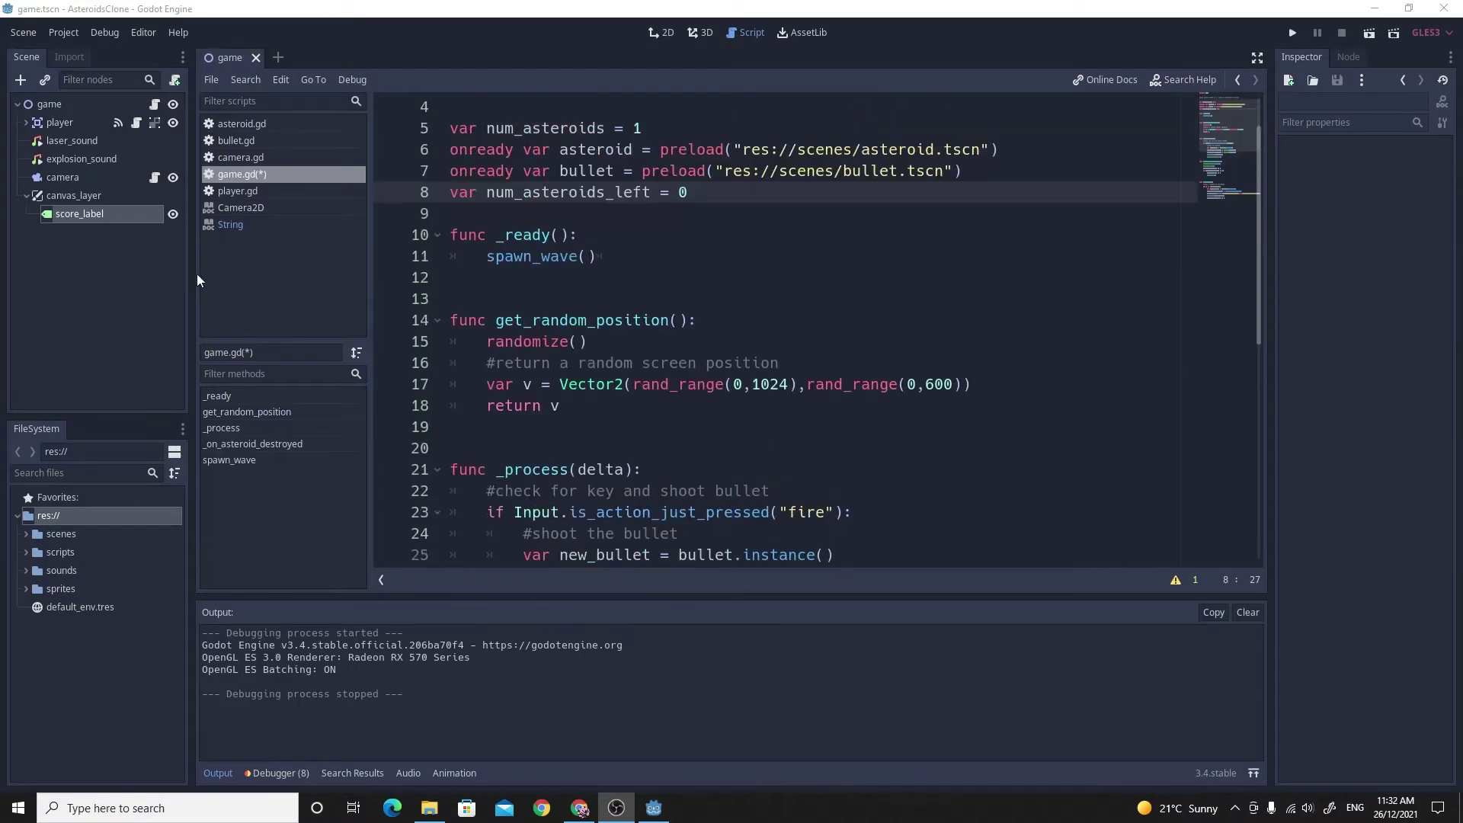
click(226, 175)
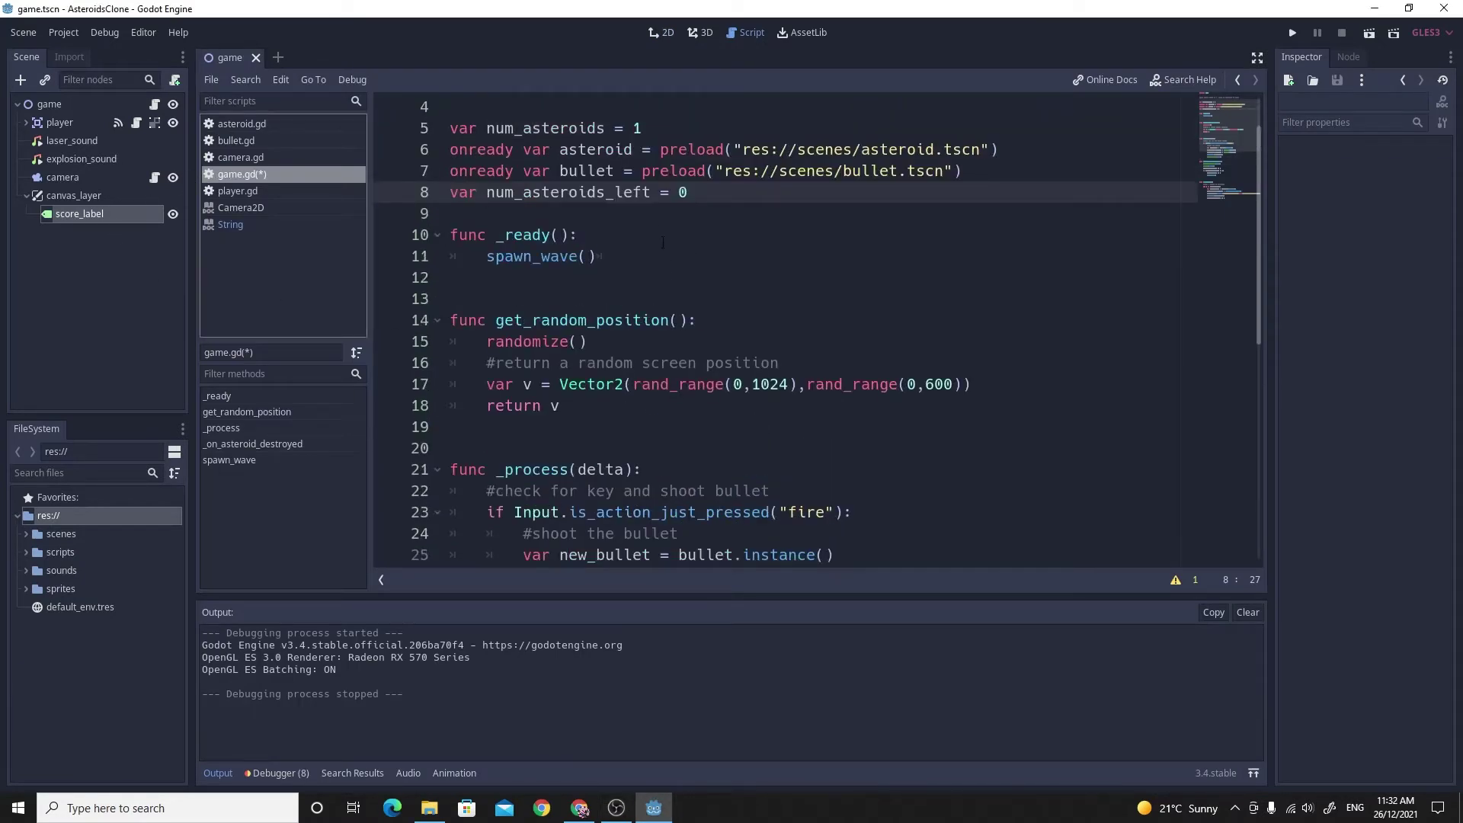
click(779, 218)
key(Return)
key(Return)
key(Up)
key(Up)
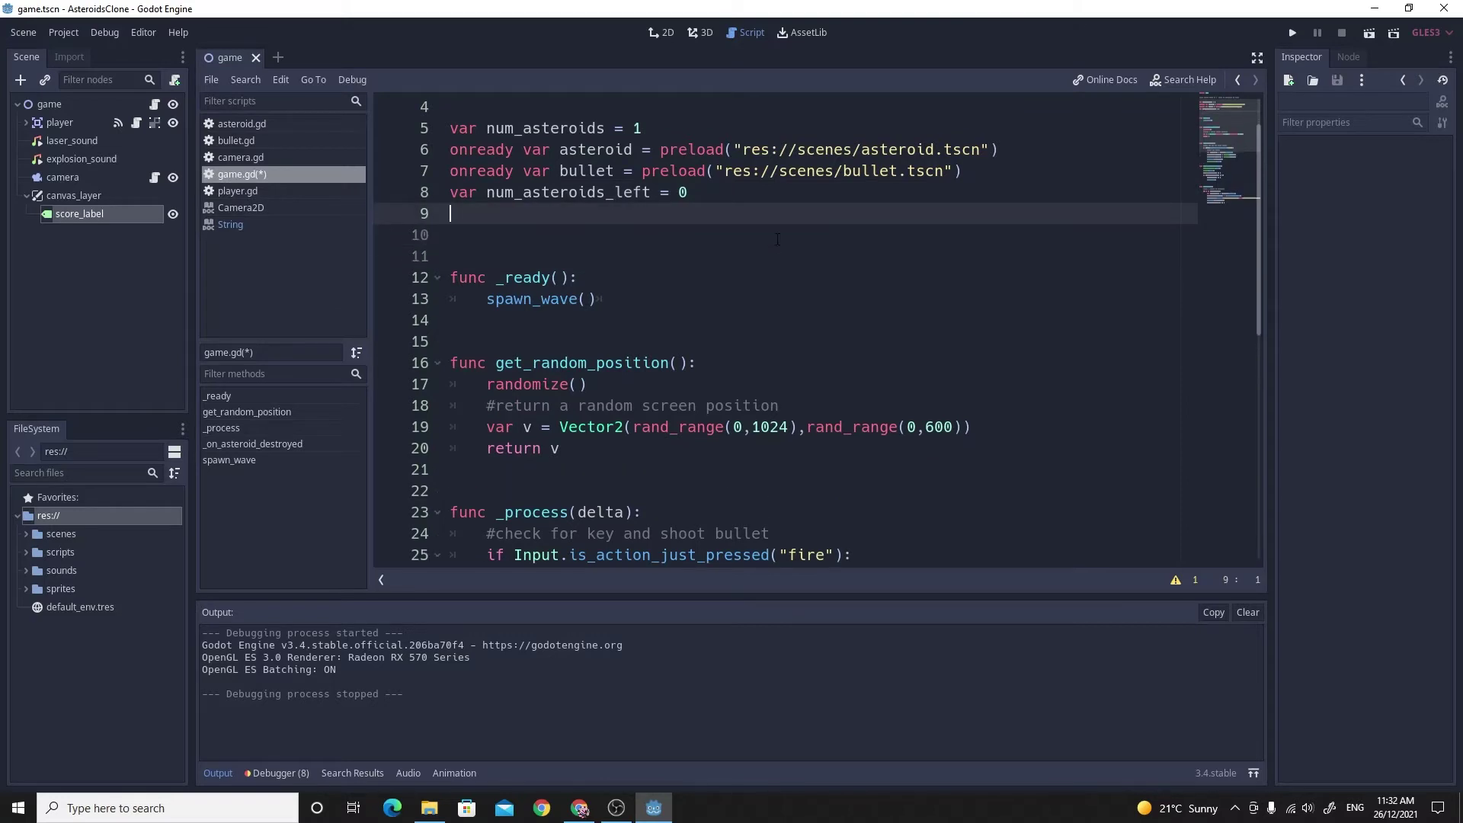
text(var score = 0)
key(ctrl+s)
- Add 'score += 50' after the camera shake line in _on_asteroid_destroyed
scroll(533, 256, down, 2)
scroll(527, 257, down, 1)
scroll(527, 257, up, 2)
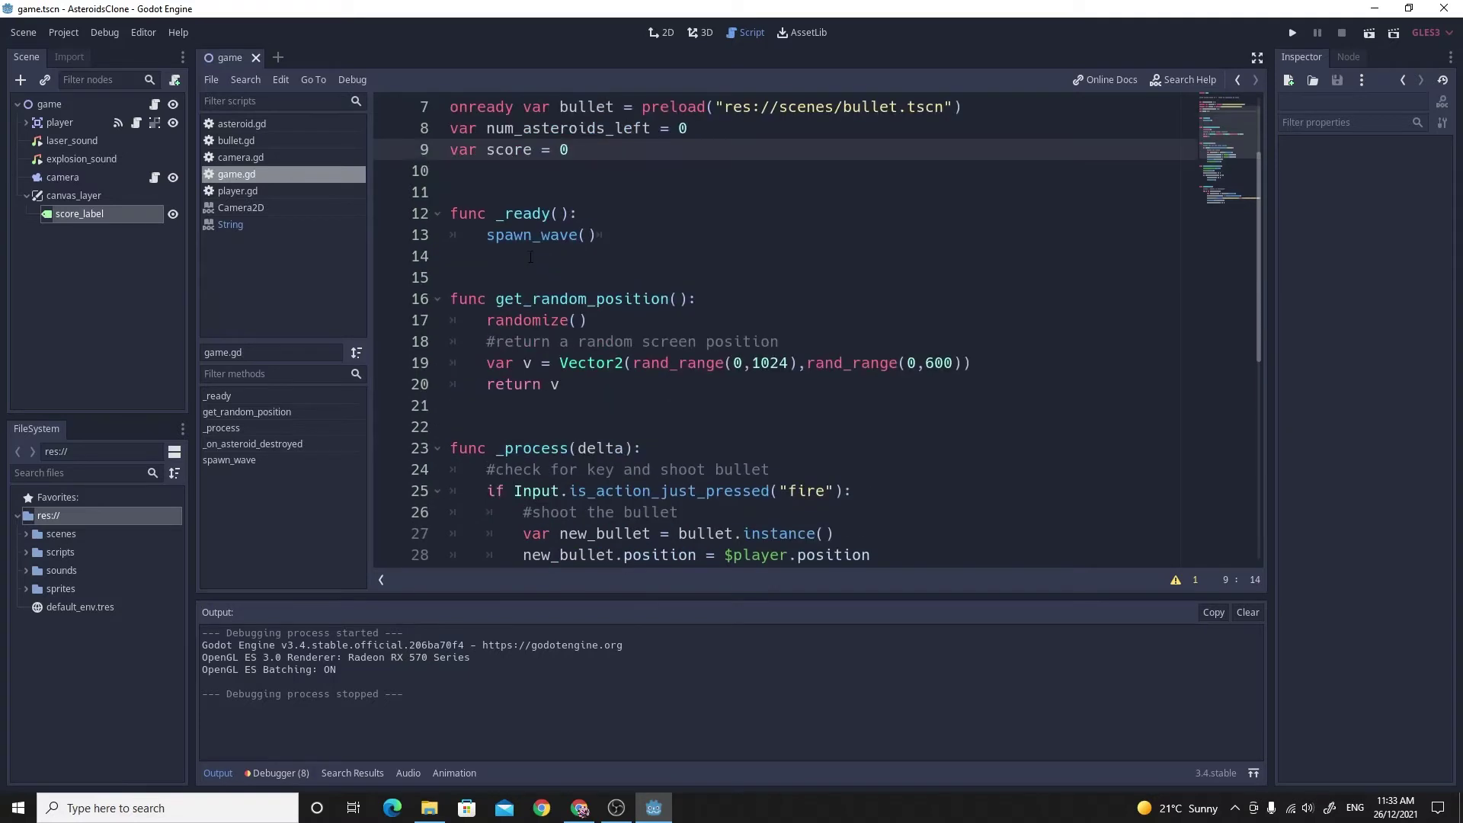
scroll(528, 257, down, 4)
scroll(527, 257, down, 1)
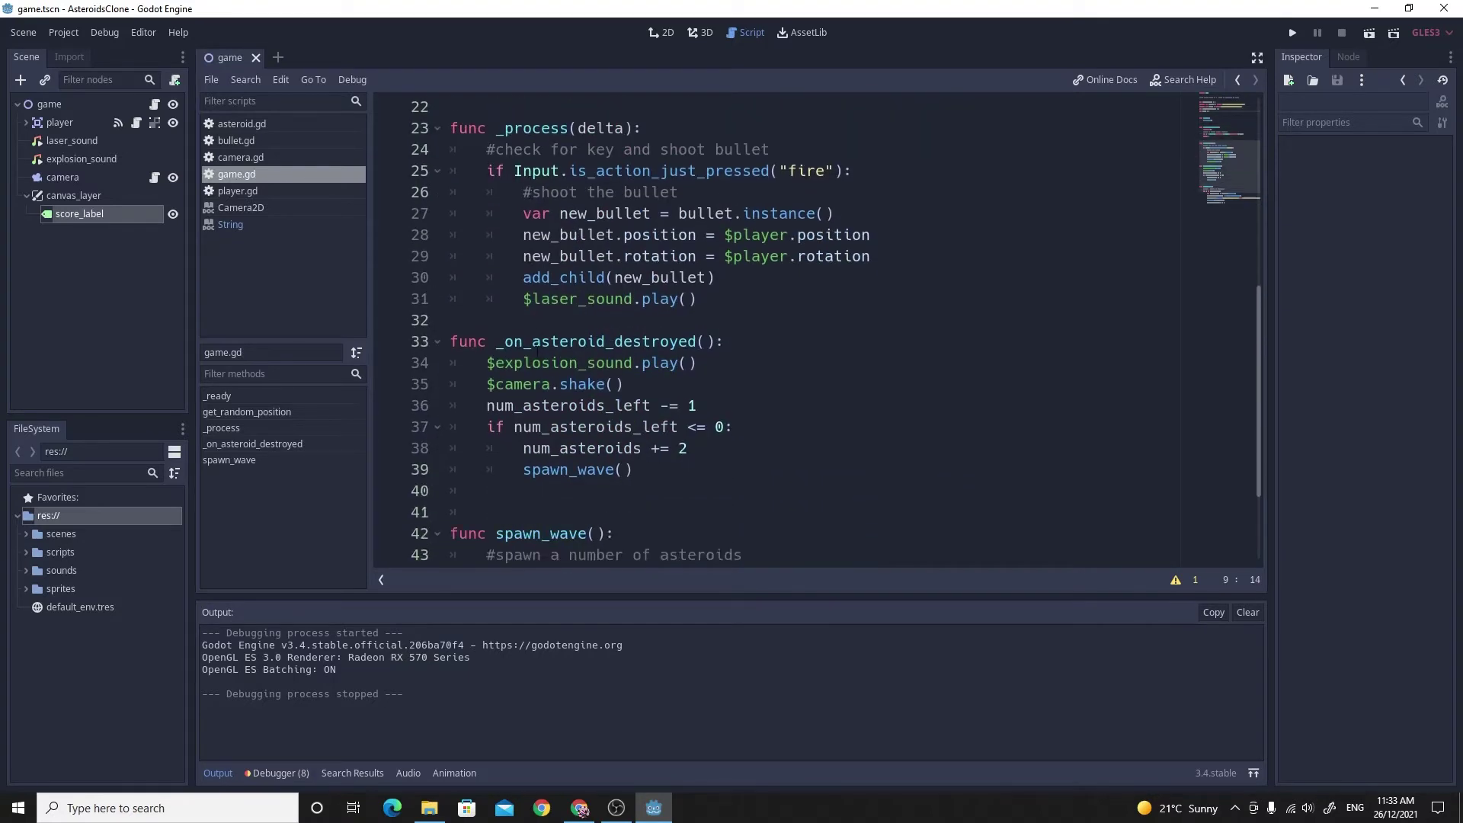
click(625, 386)
key(Return)
text(scor)
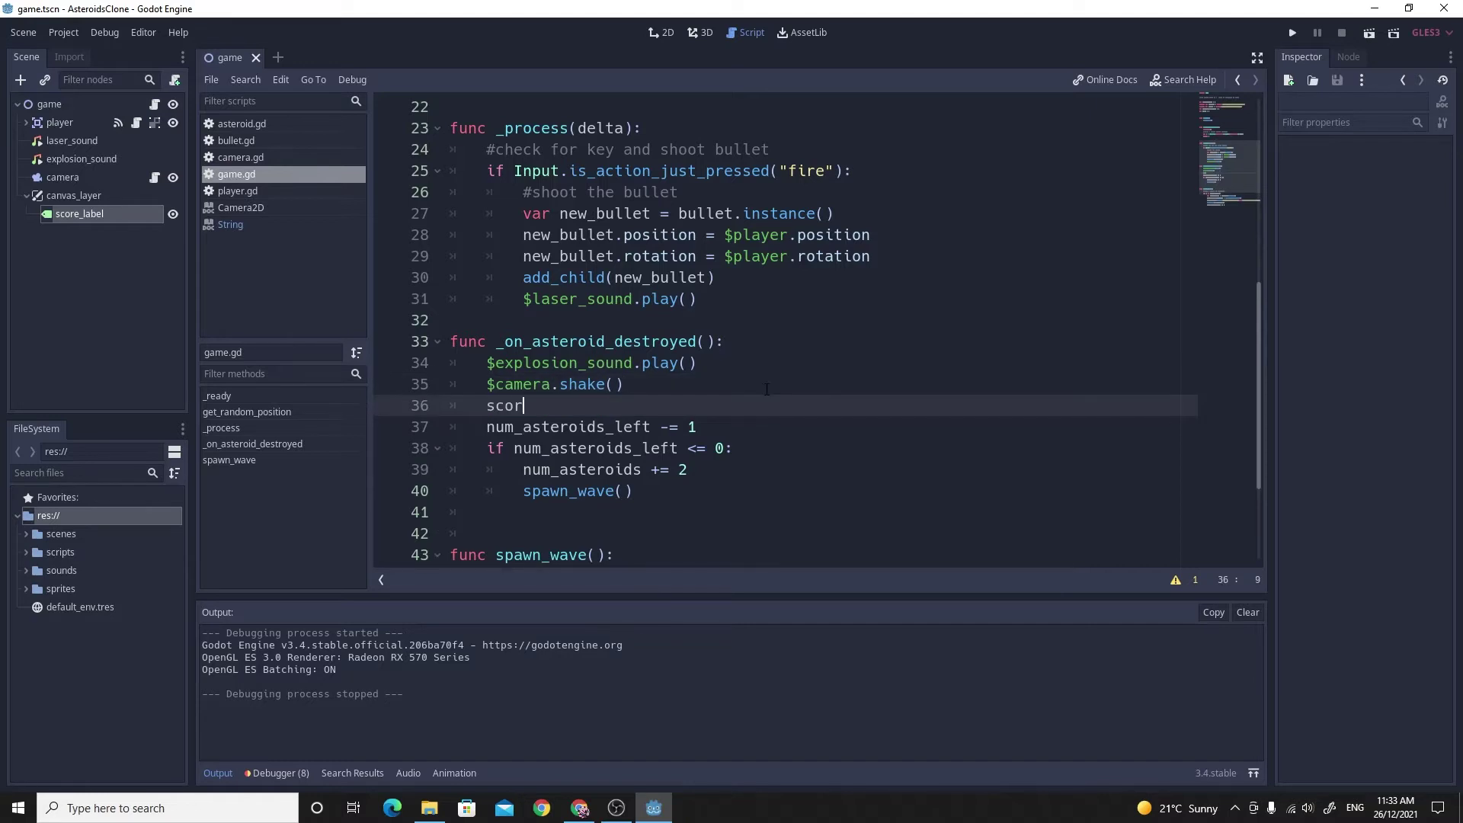
text(e += 50)
scroll(632, 410, down, 1)
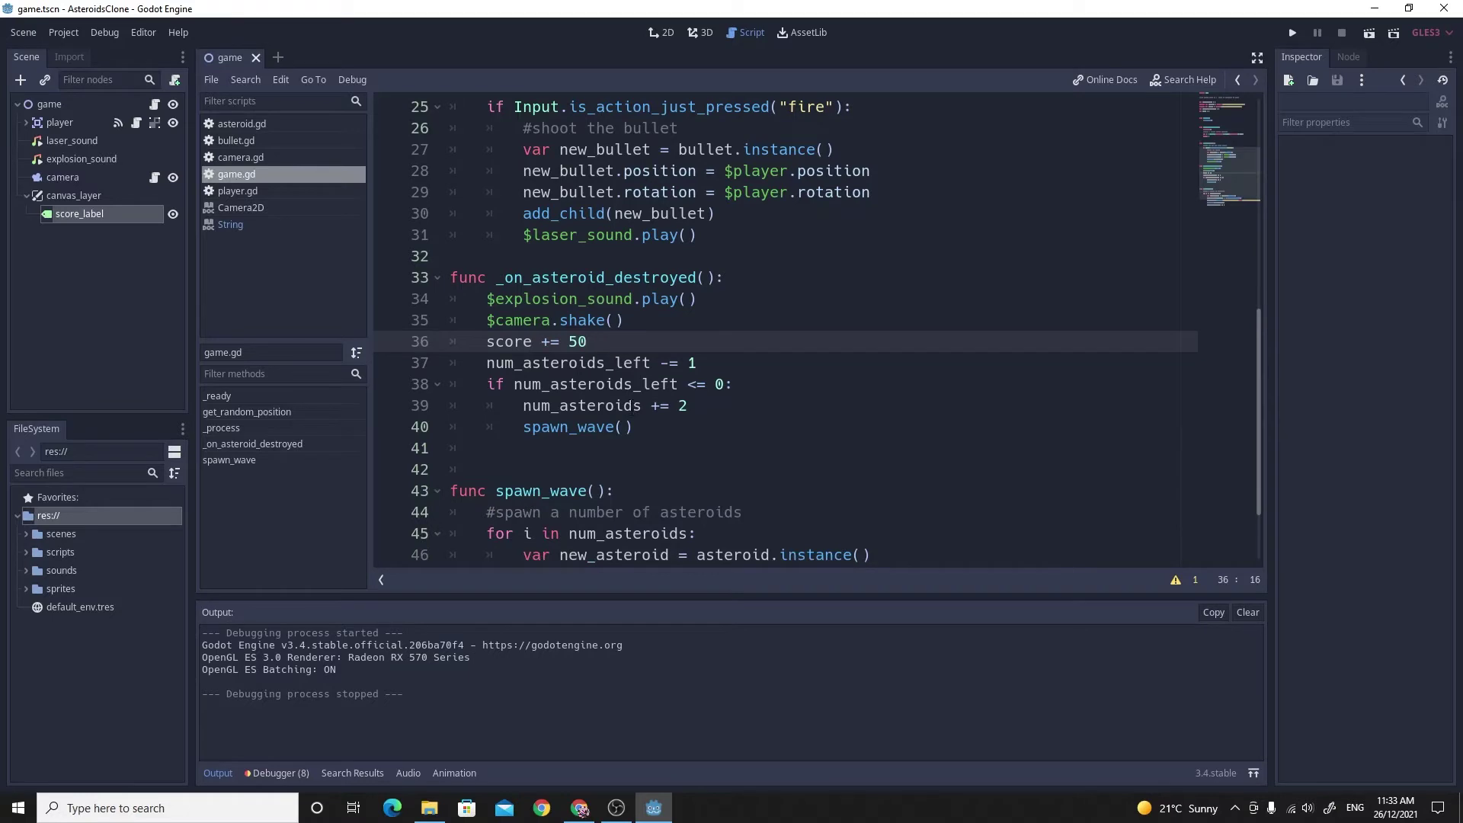
- Add the comment '#update the score text' below the score increase
key(Return)
text(#)
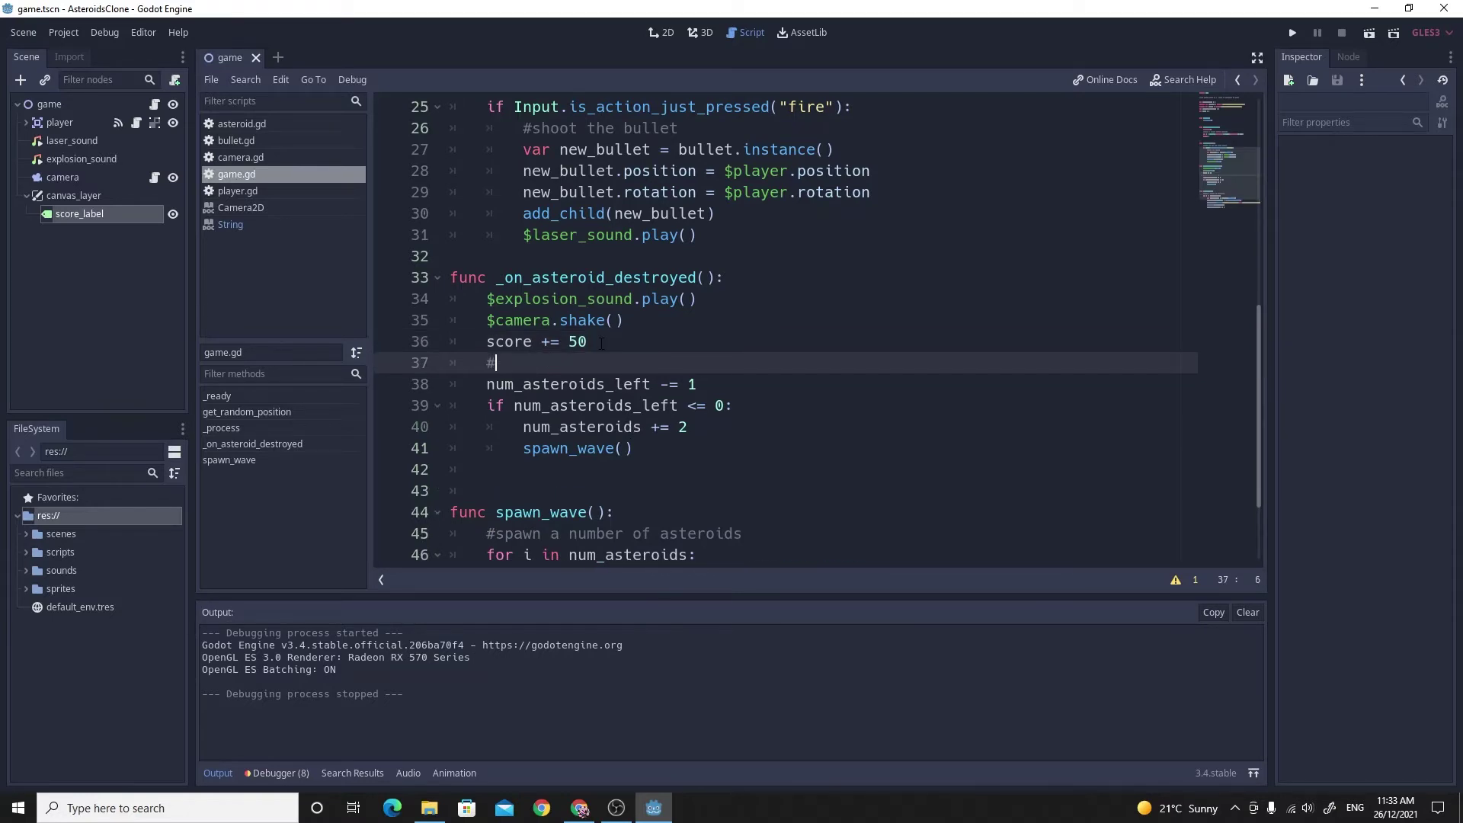
text(update the score terxt)
key(BackSpace)
key(BackSpace)
key(BackSpace)
text(xt)
key(Return)
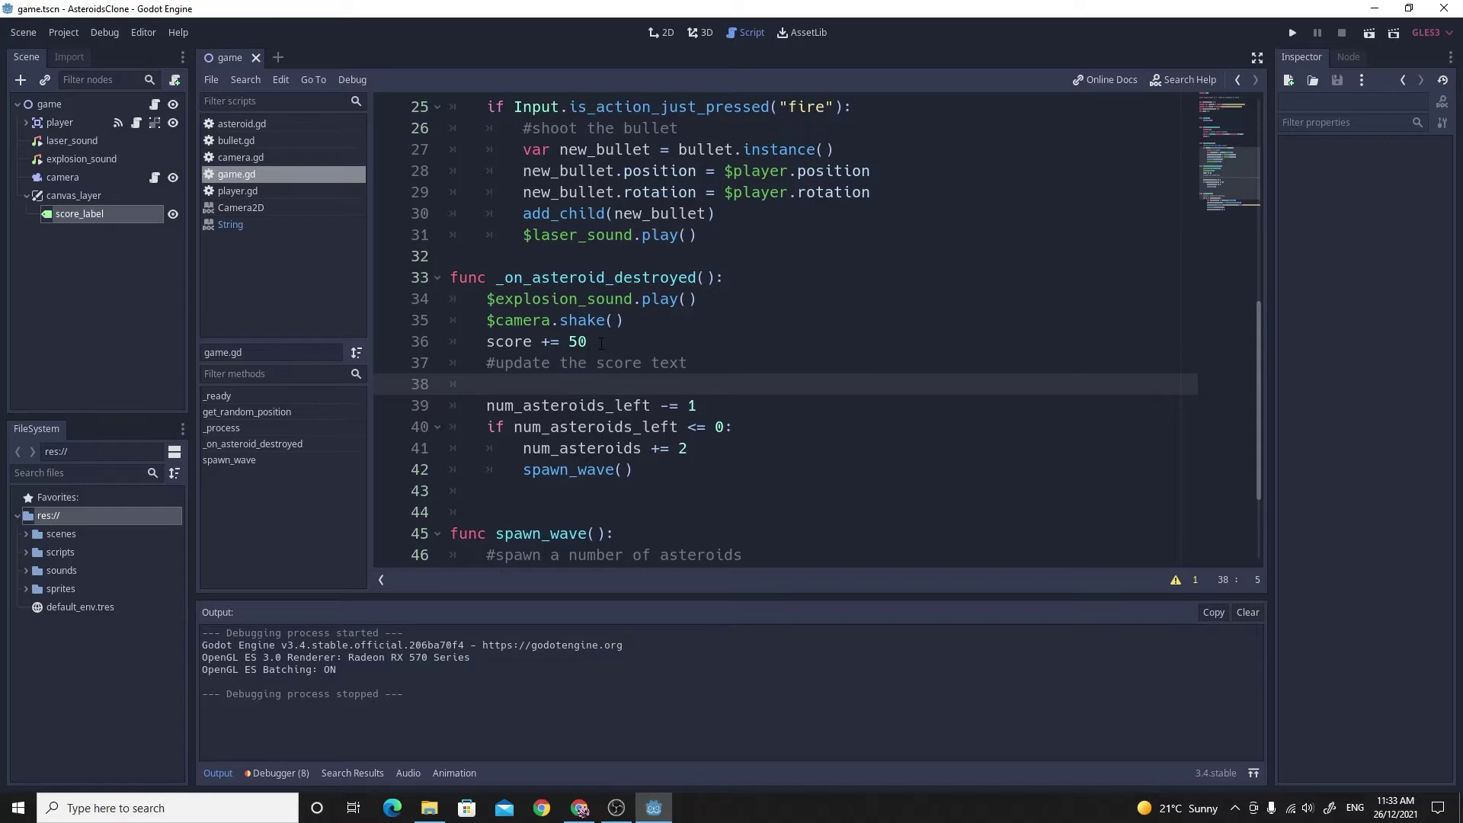
- Begin the line $canvas_layer/score_label.text = "Score using autocomplete suggestions
text($)
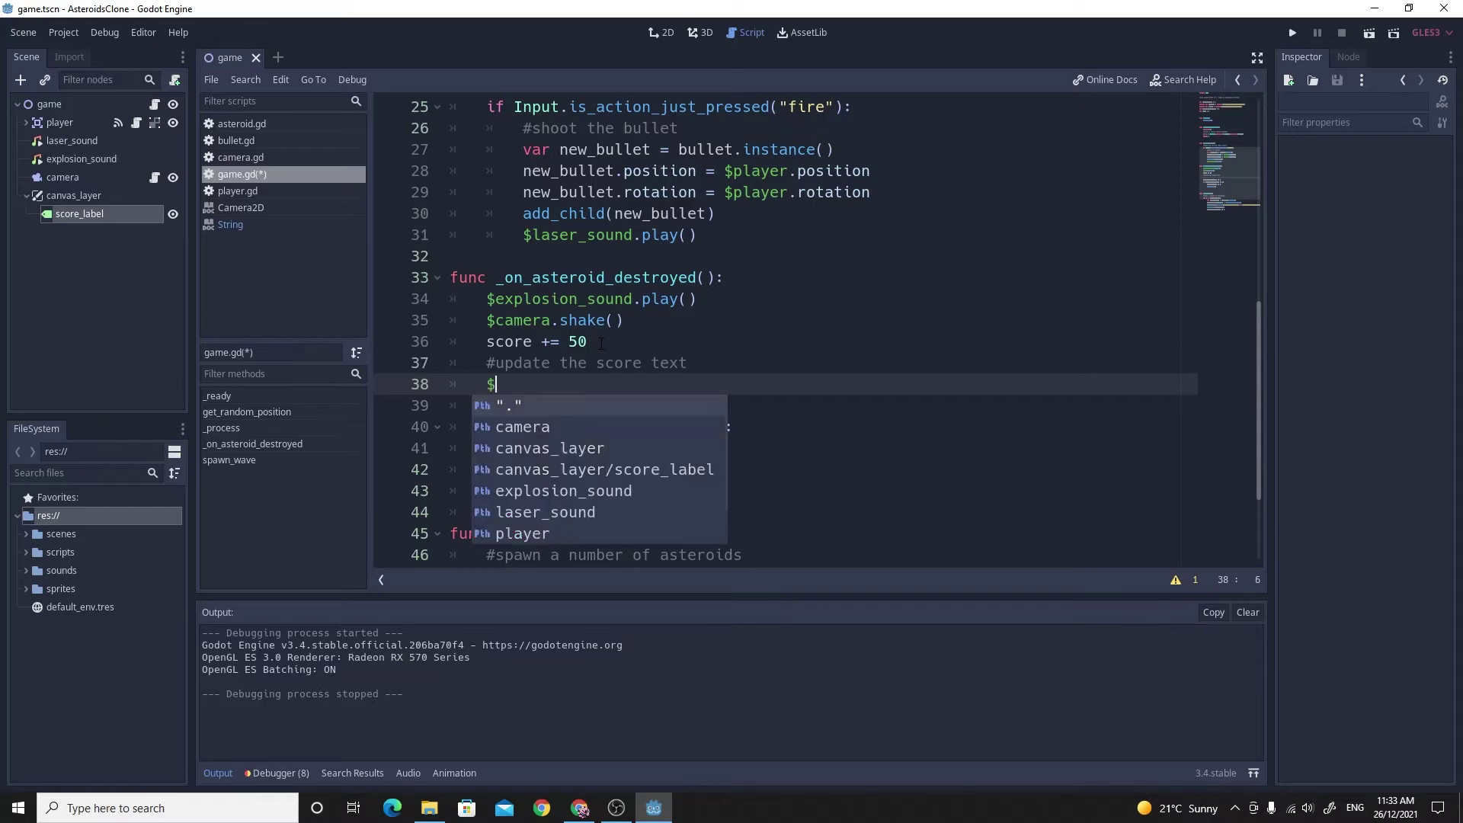
key(Down)
key(Down)
key(Down)
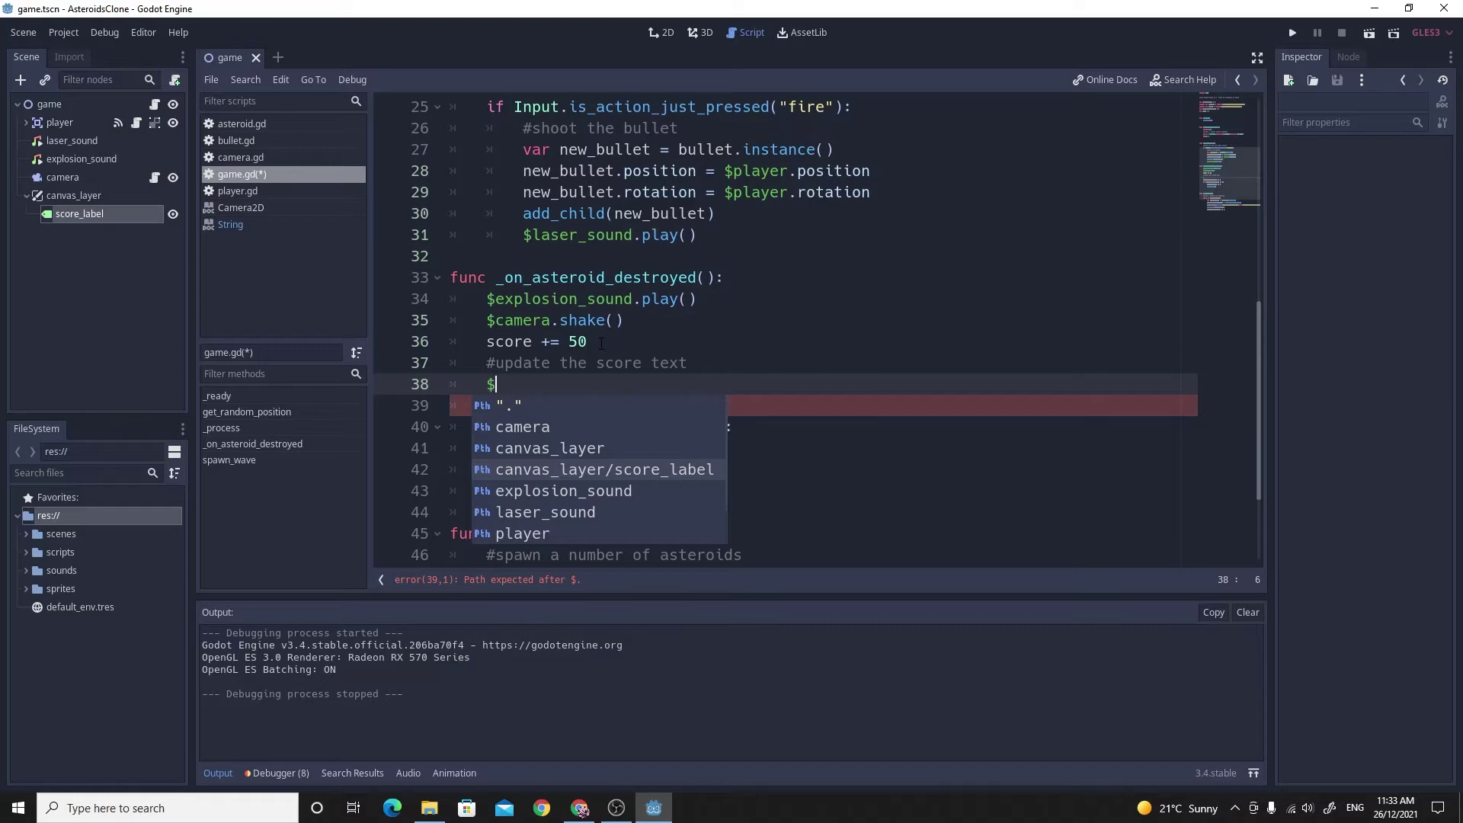
key(Return)
text(.te)
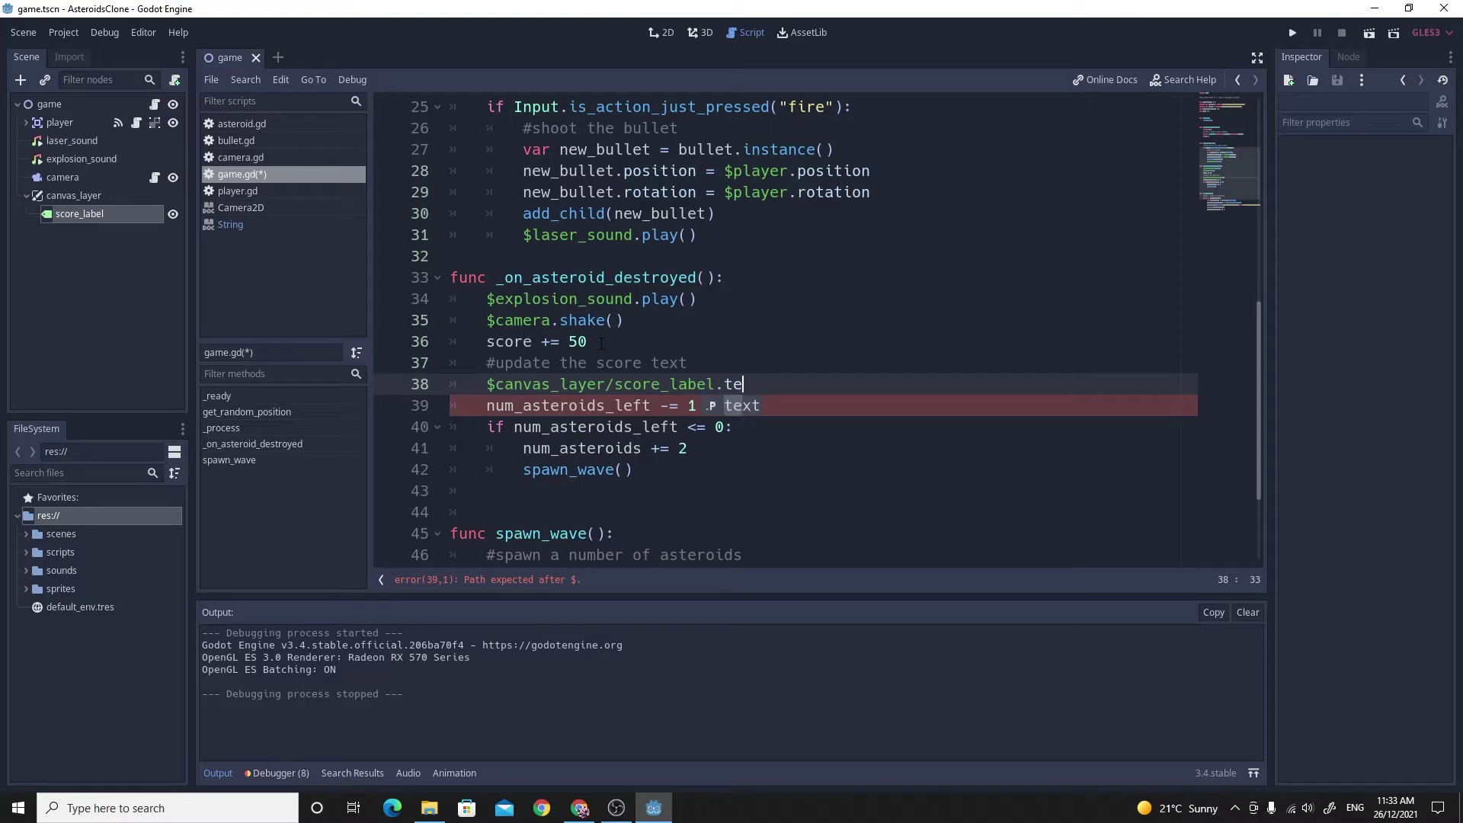
key(Return)
text(= )
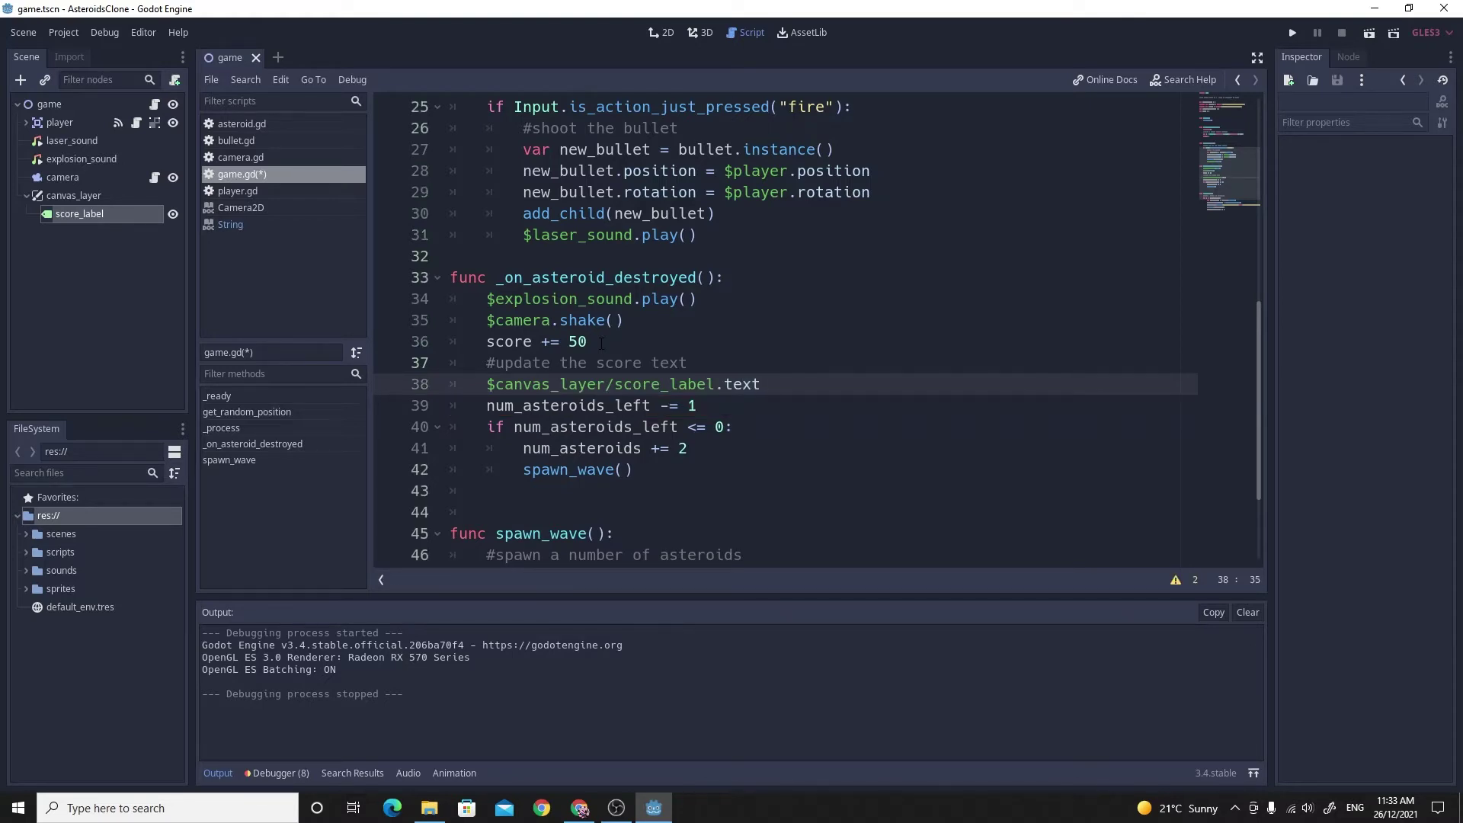
text("Score)
key(BackSpace)
key(Left)
- Complete the line as "Score: " + str(score) and save game.gd
click(660, 32)
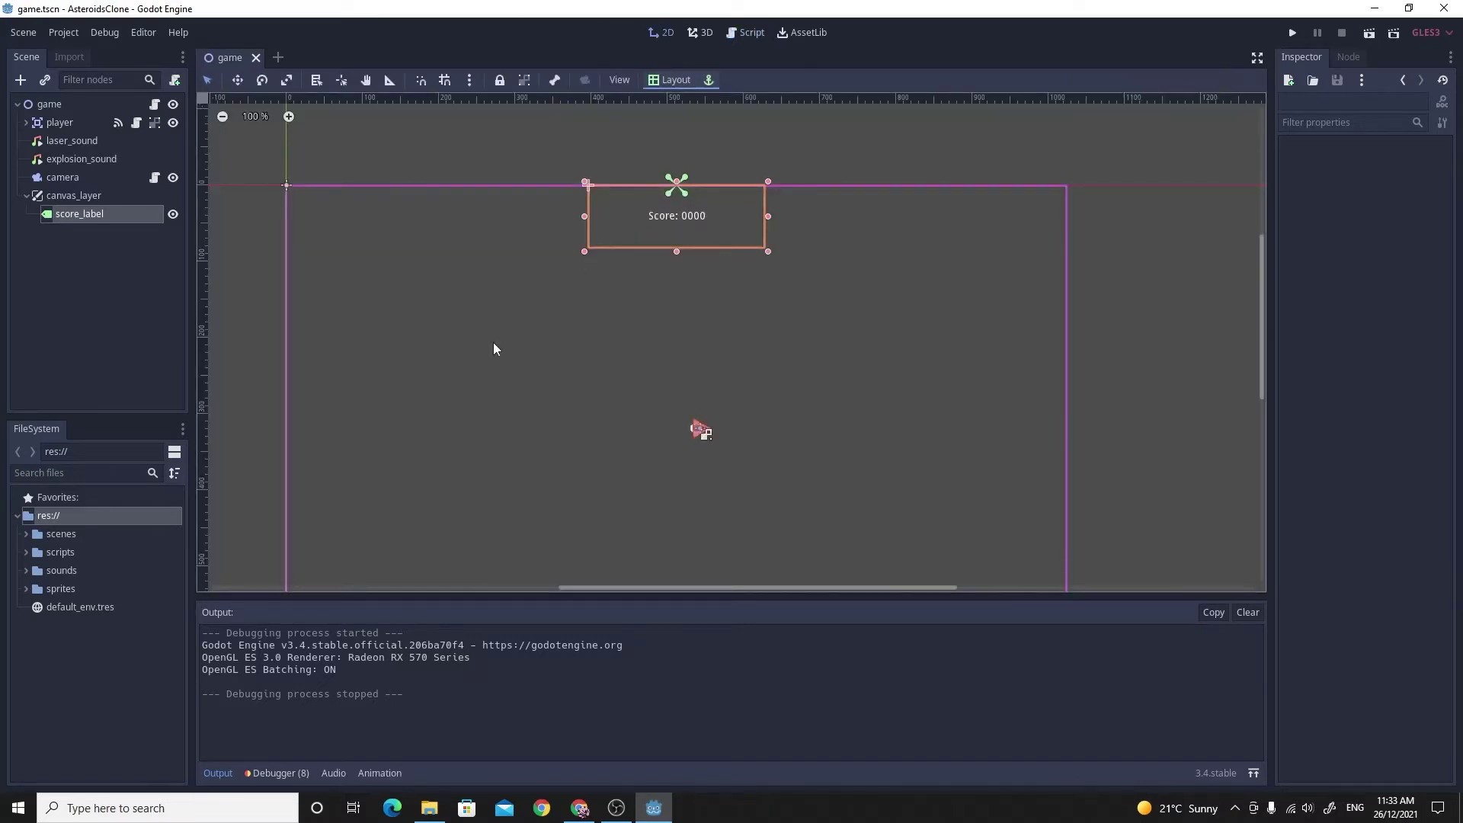
click(745, 33)
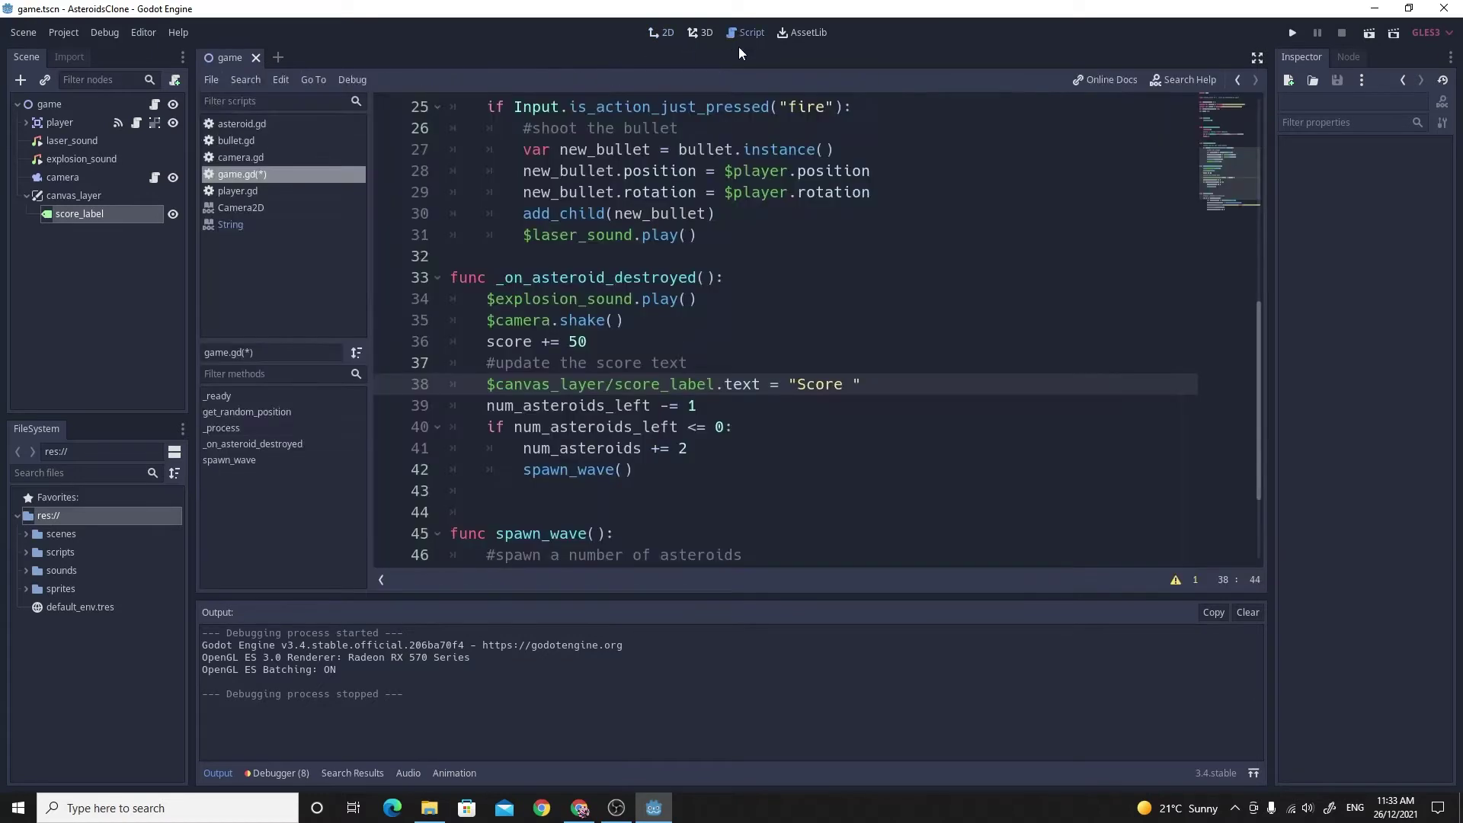
text(:)
key(Right)
text(+ str(score))
key(ctrl+s)
key(alt+Tab)
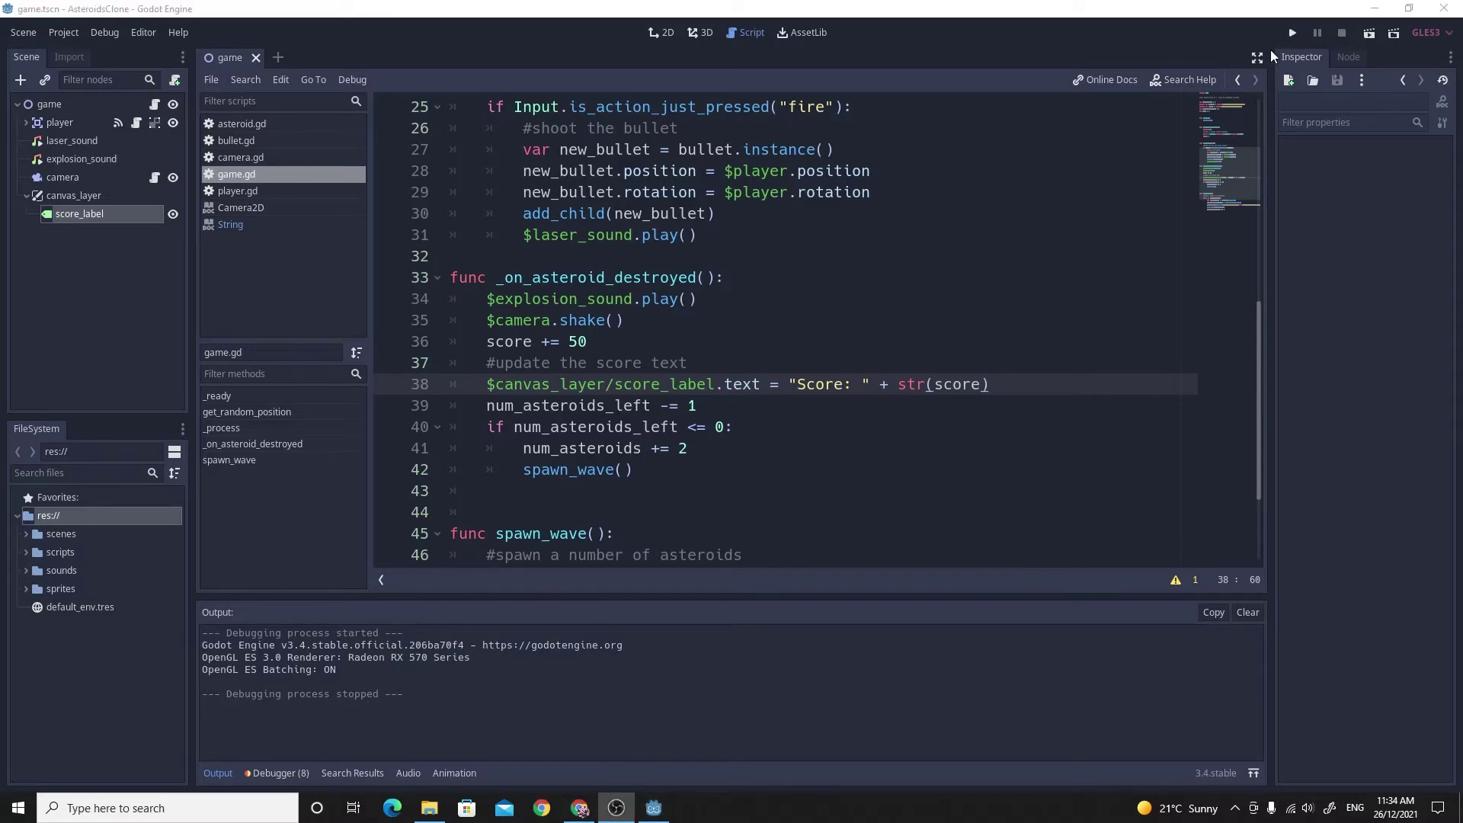
click(1291, 33)
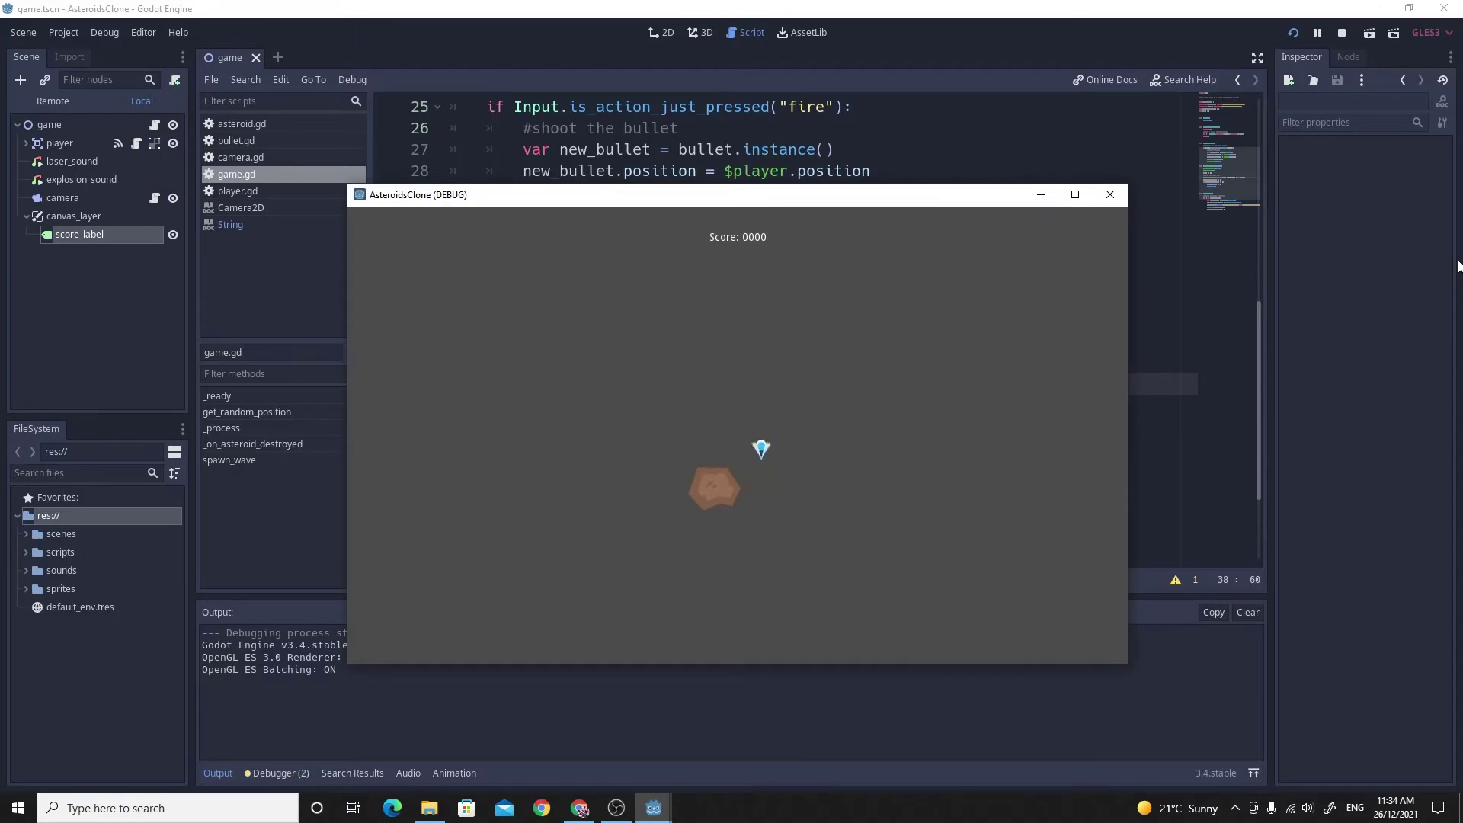
key(Left)
key(space)
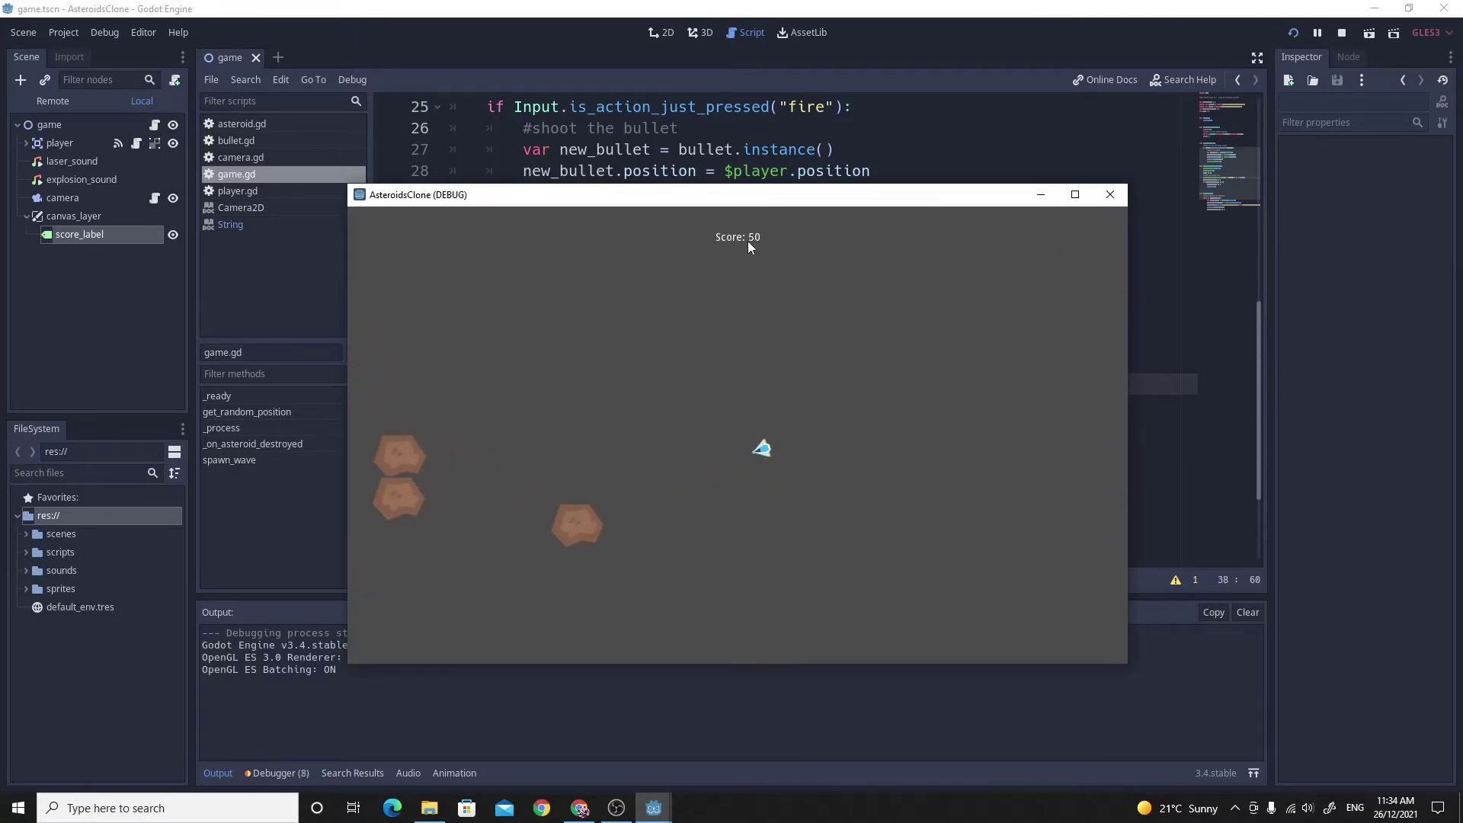
key(space)
key(Left)
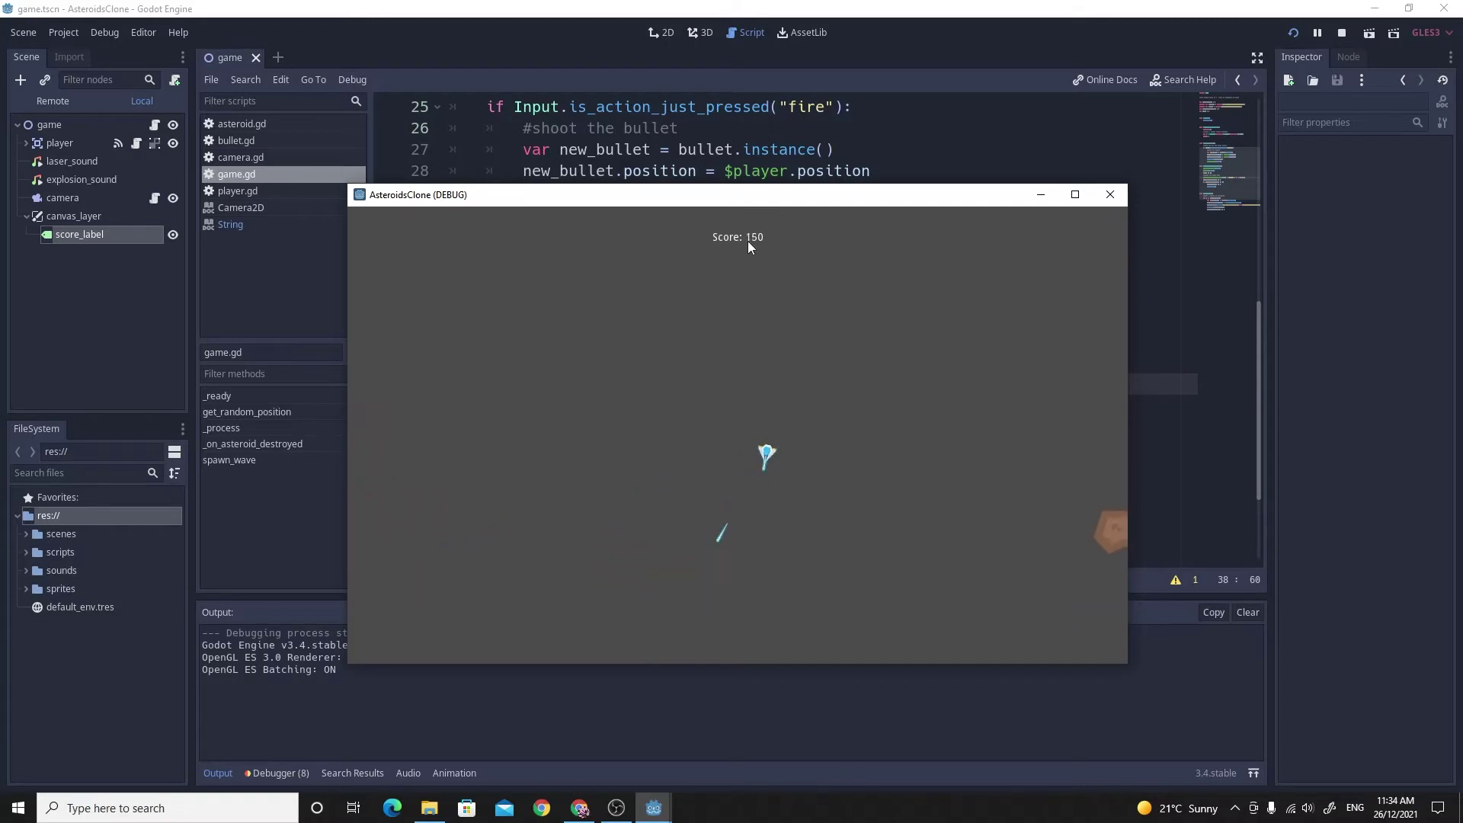
key(Left)
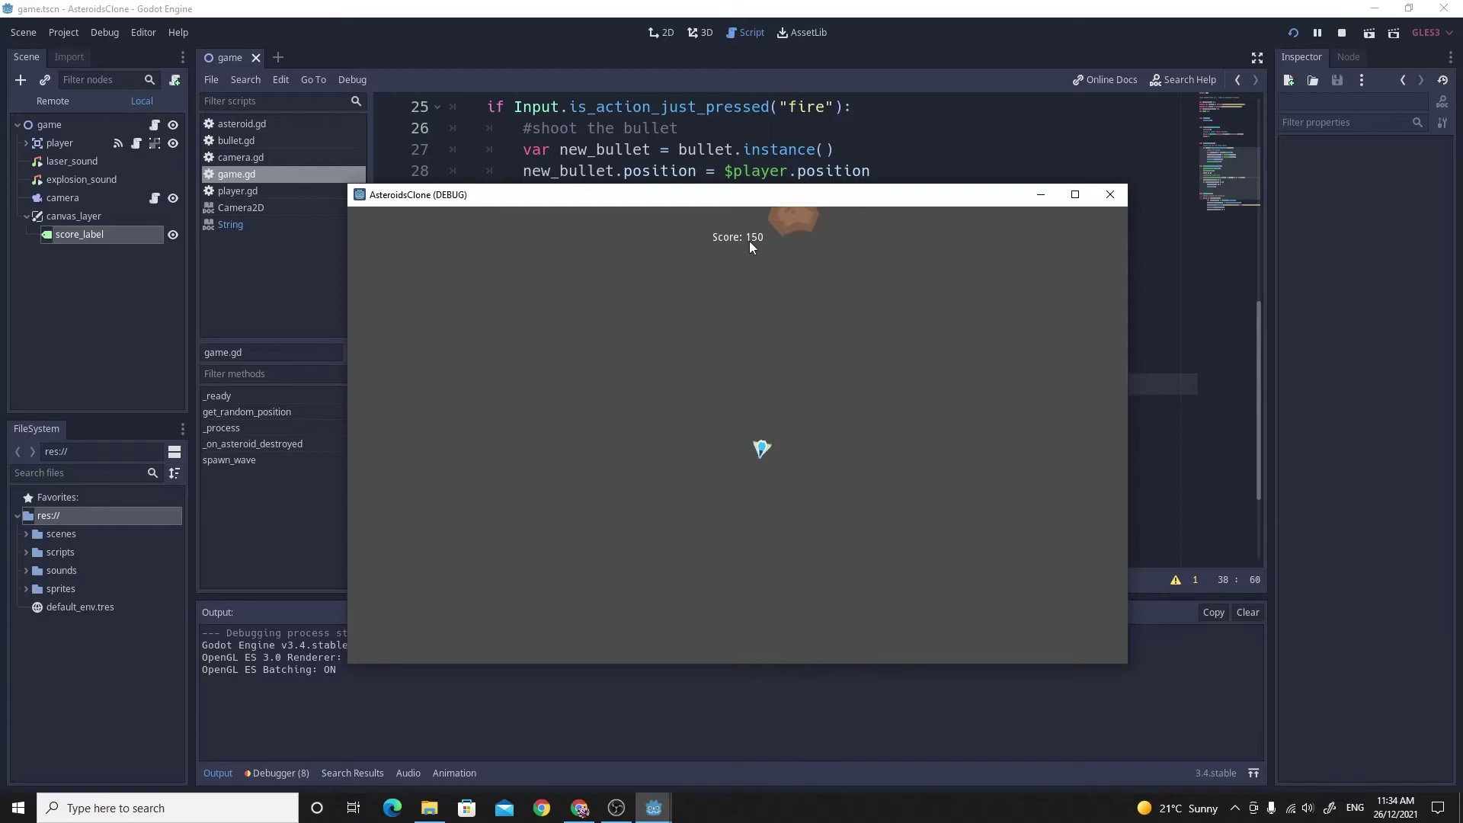
click(1109, 194)
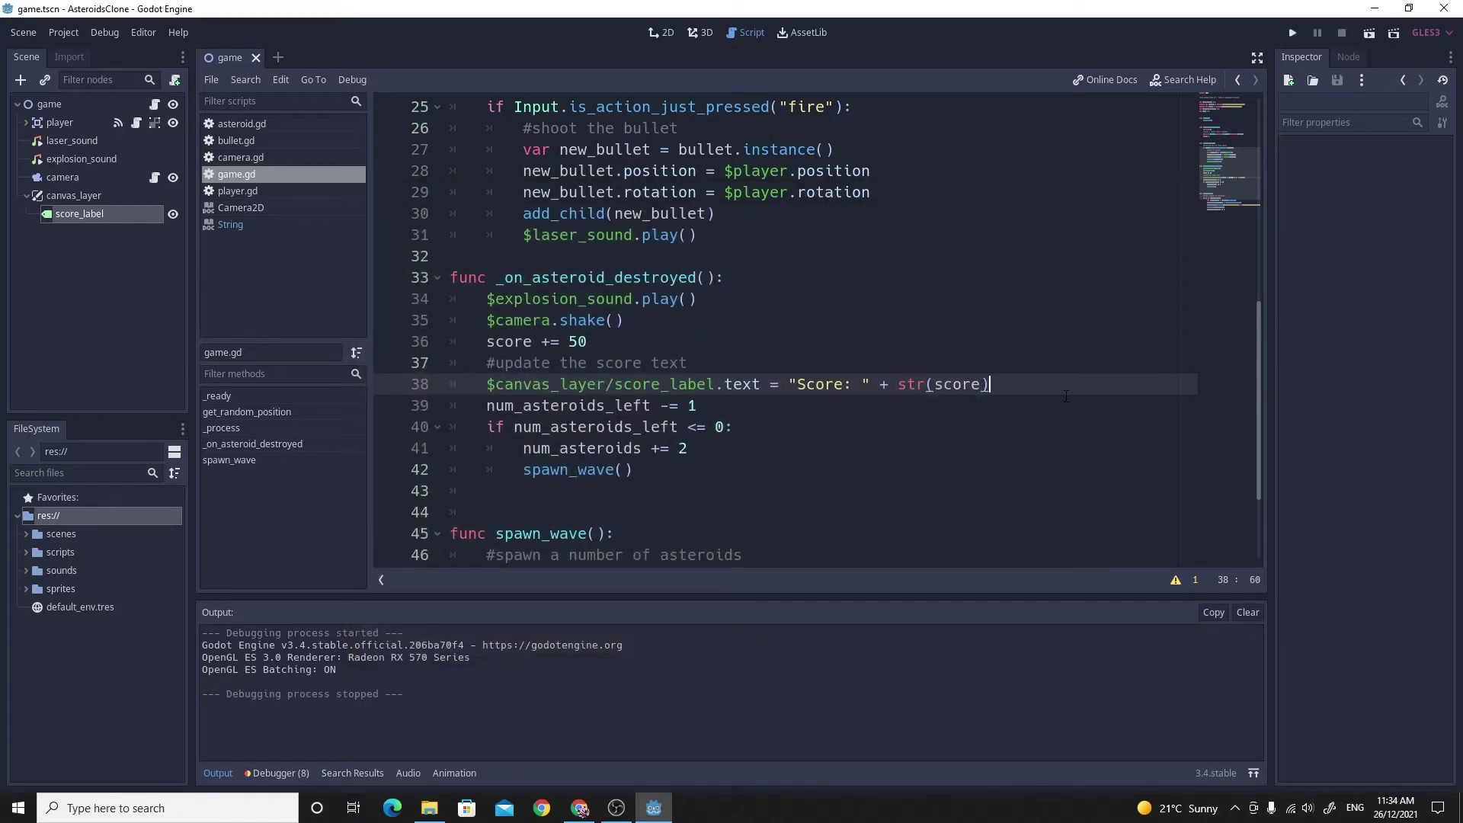
- Append .pad_zeros(4) to str(score) on line 38 via autocomplete
text(.)
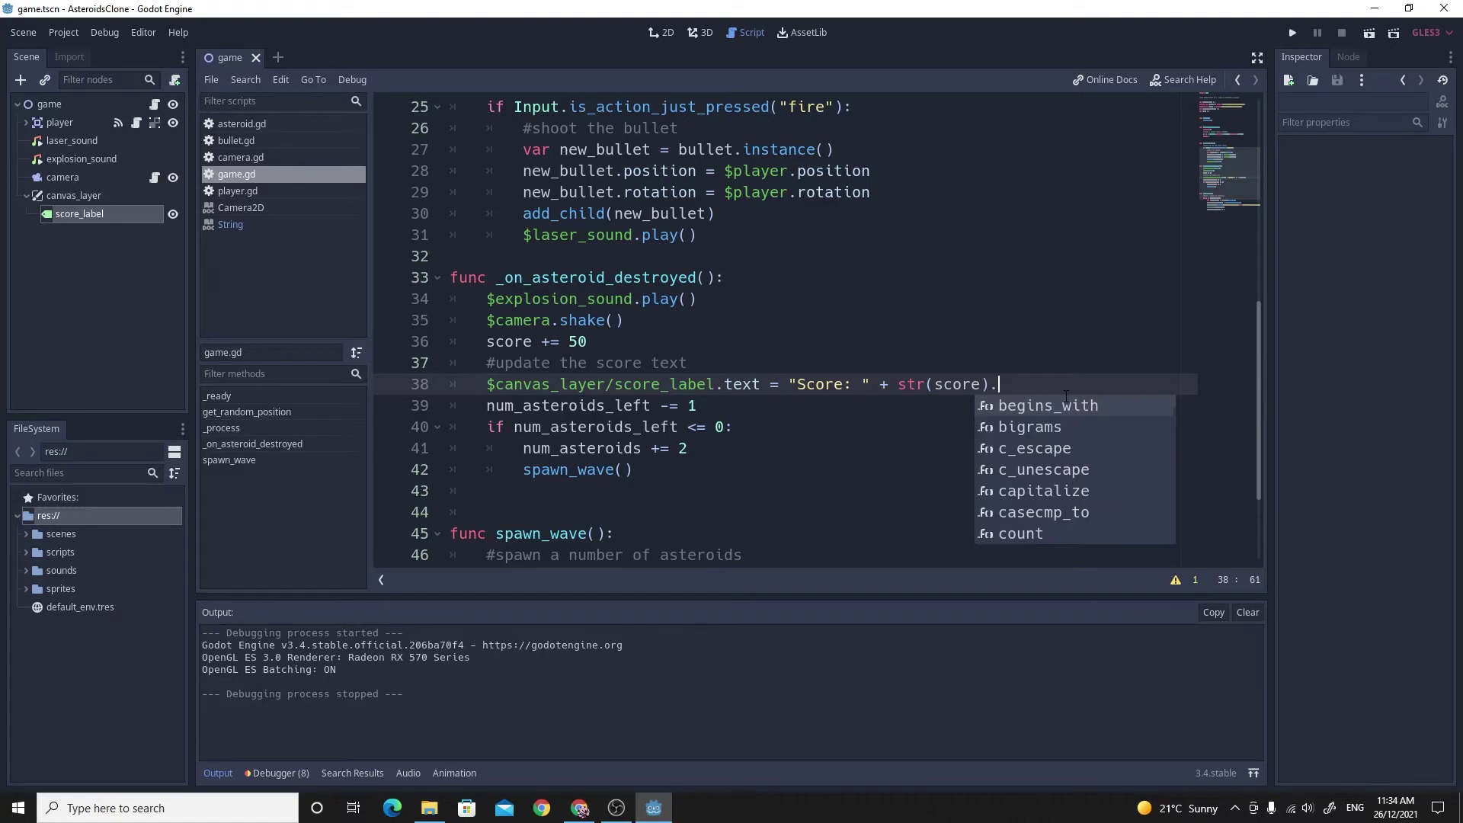
text(pa)
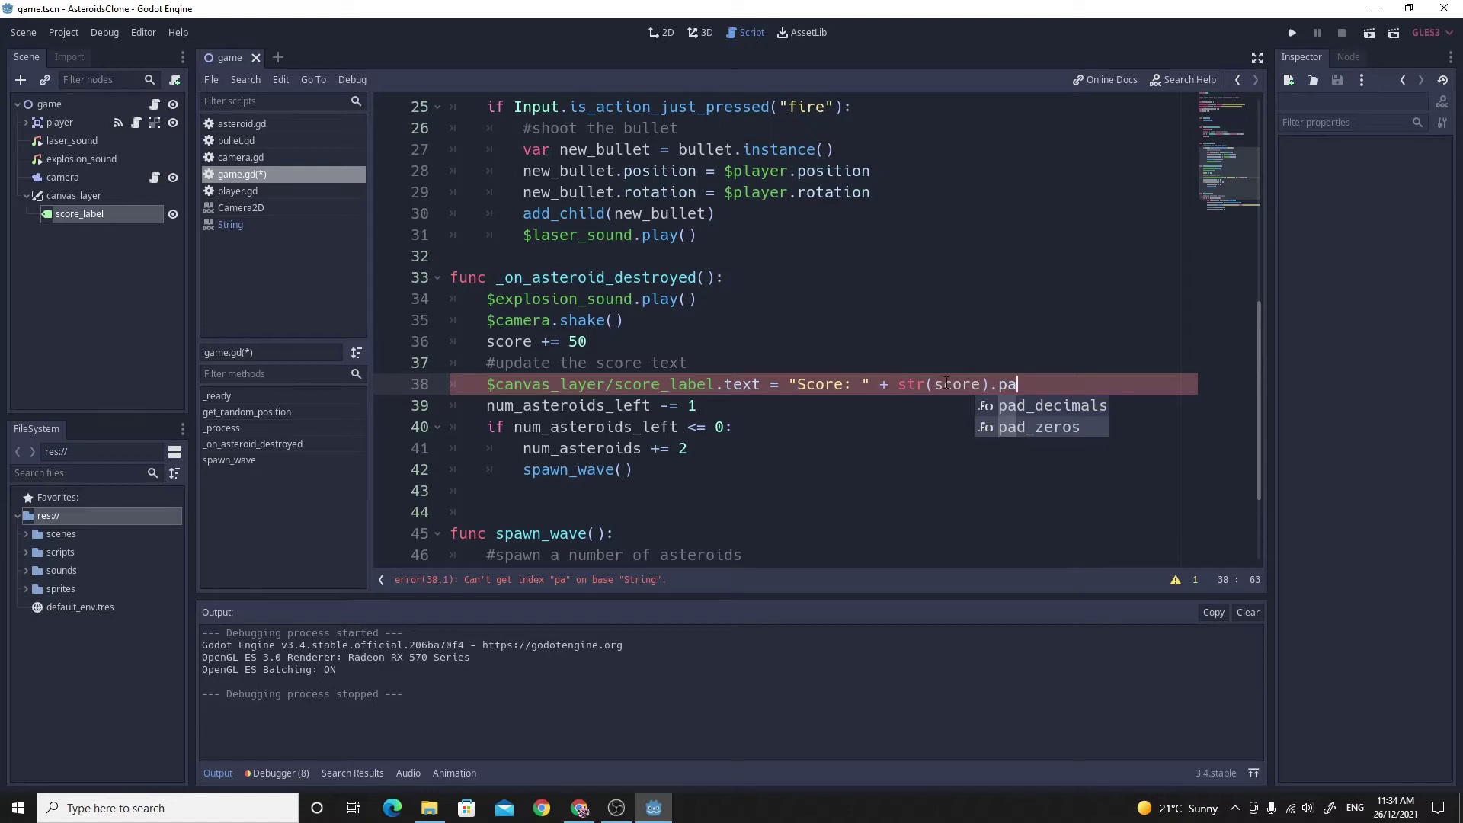
click(1045, 428)
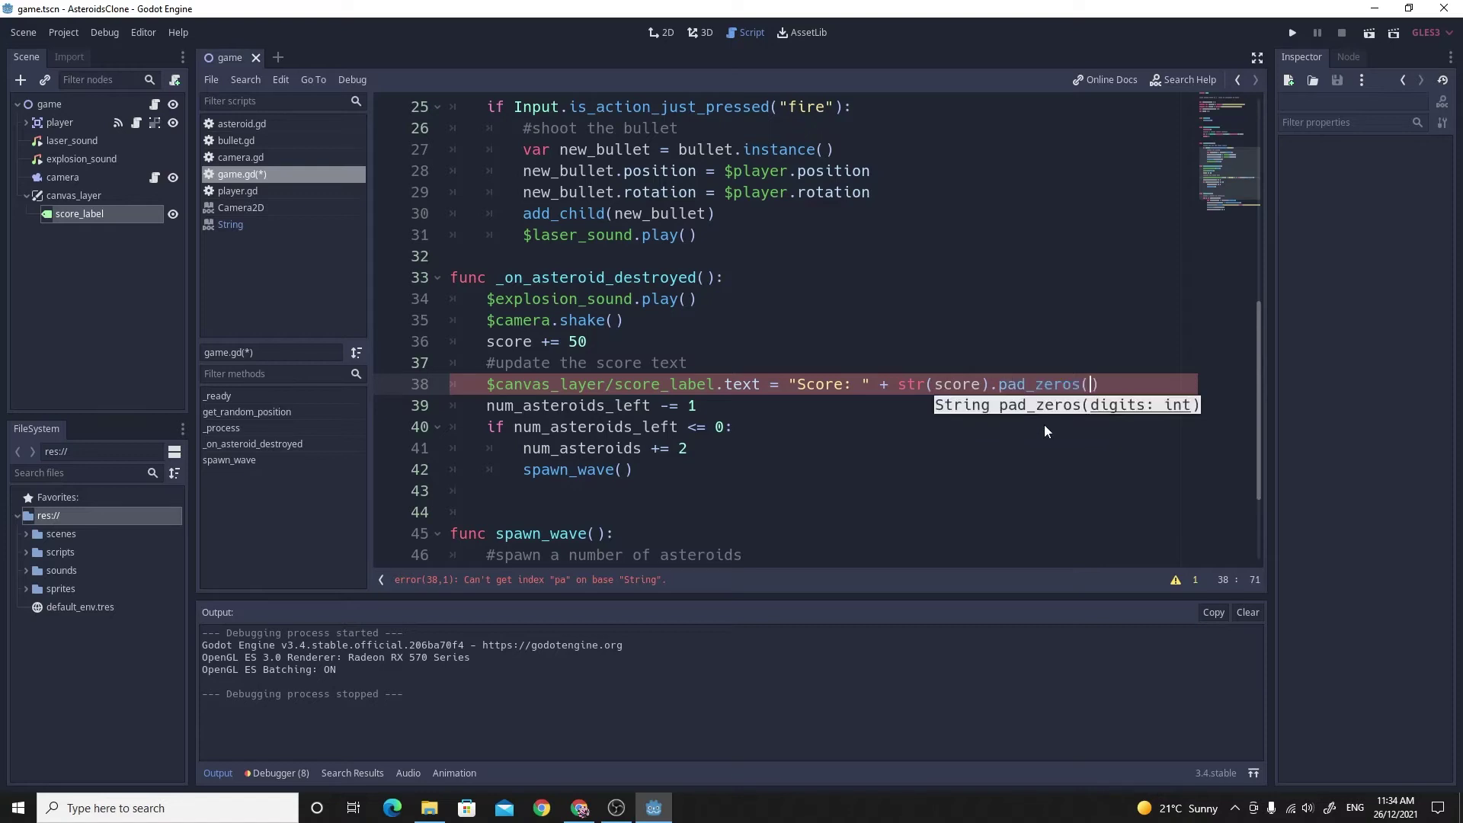
text(4)
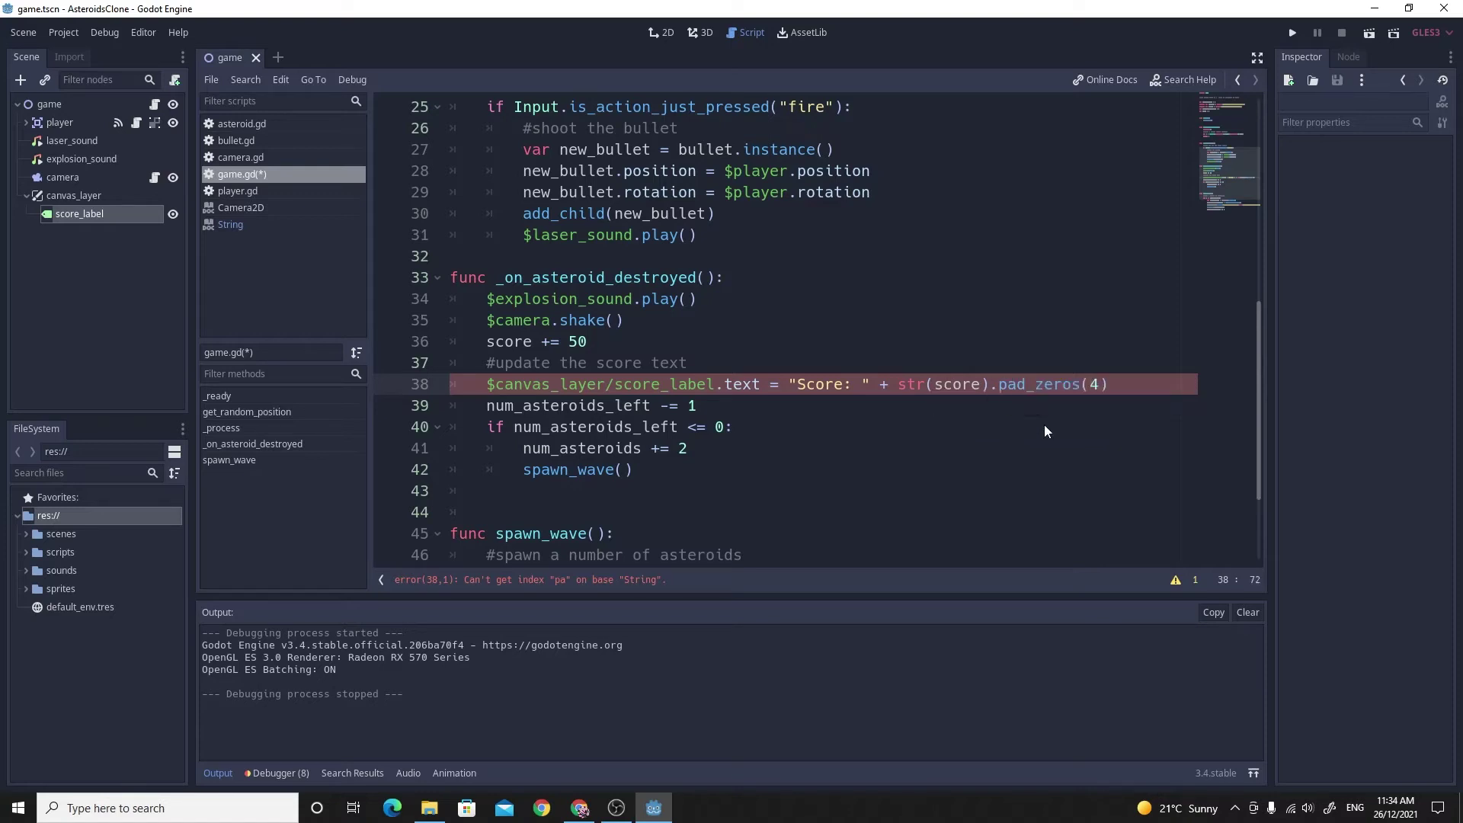
key(End)
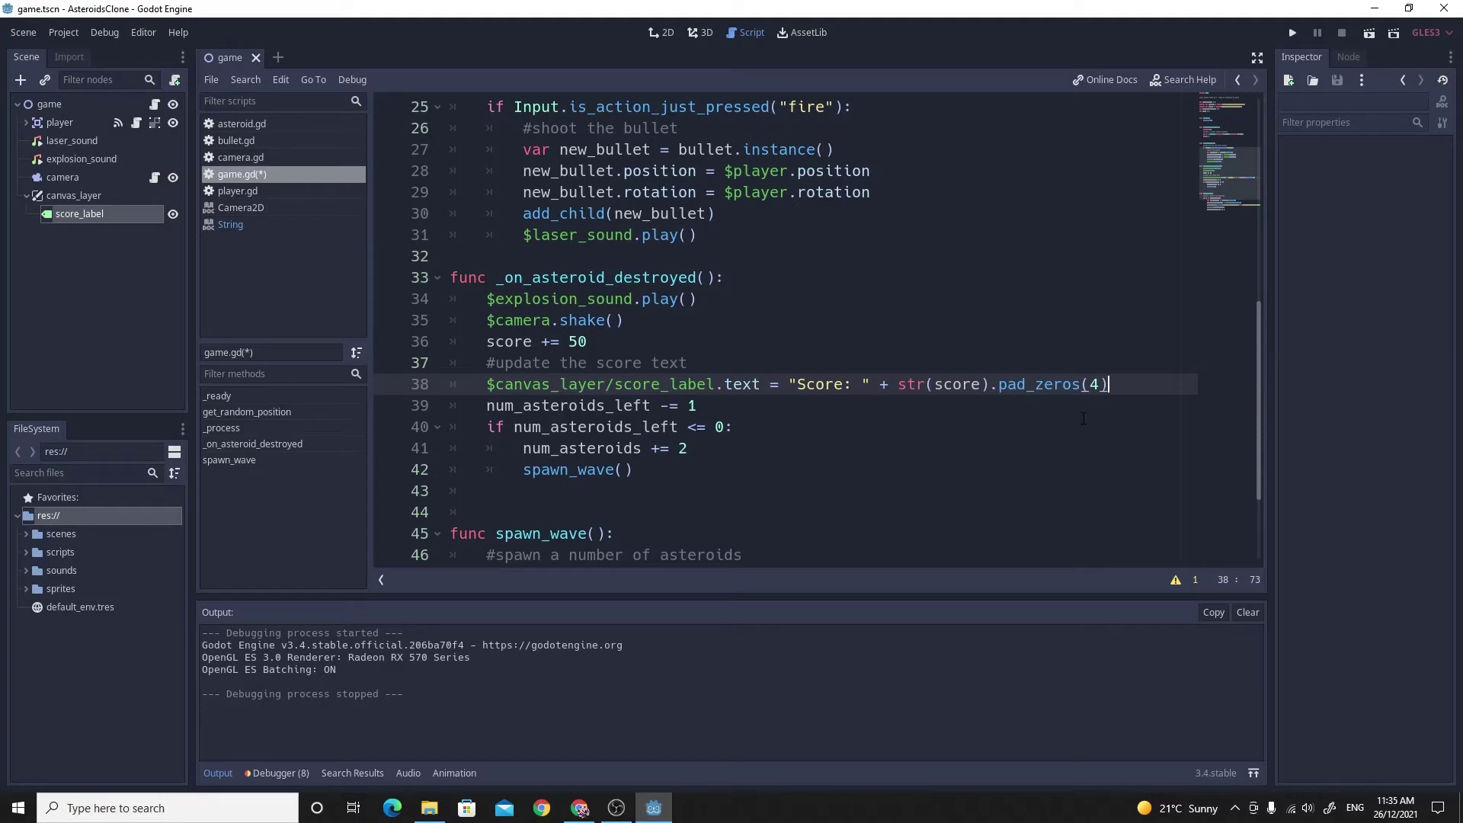
- Save the script, run the game and shoot asteroids to check the zero-padded score
key(ctrl+s)
click(1291, 37)
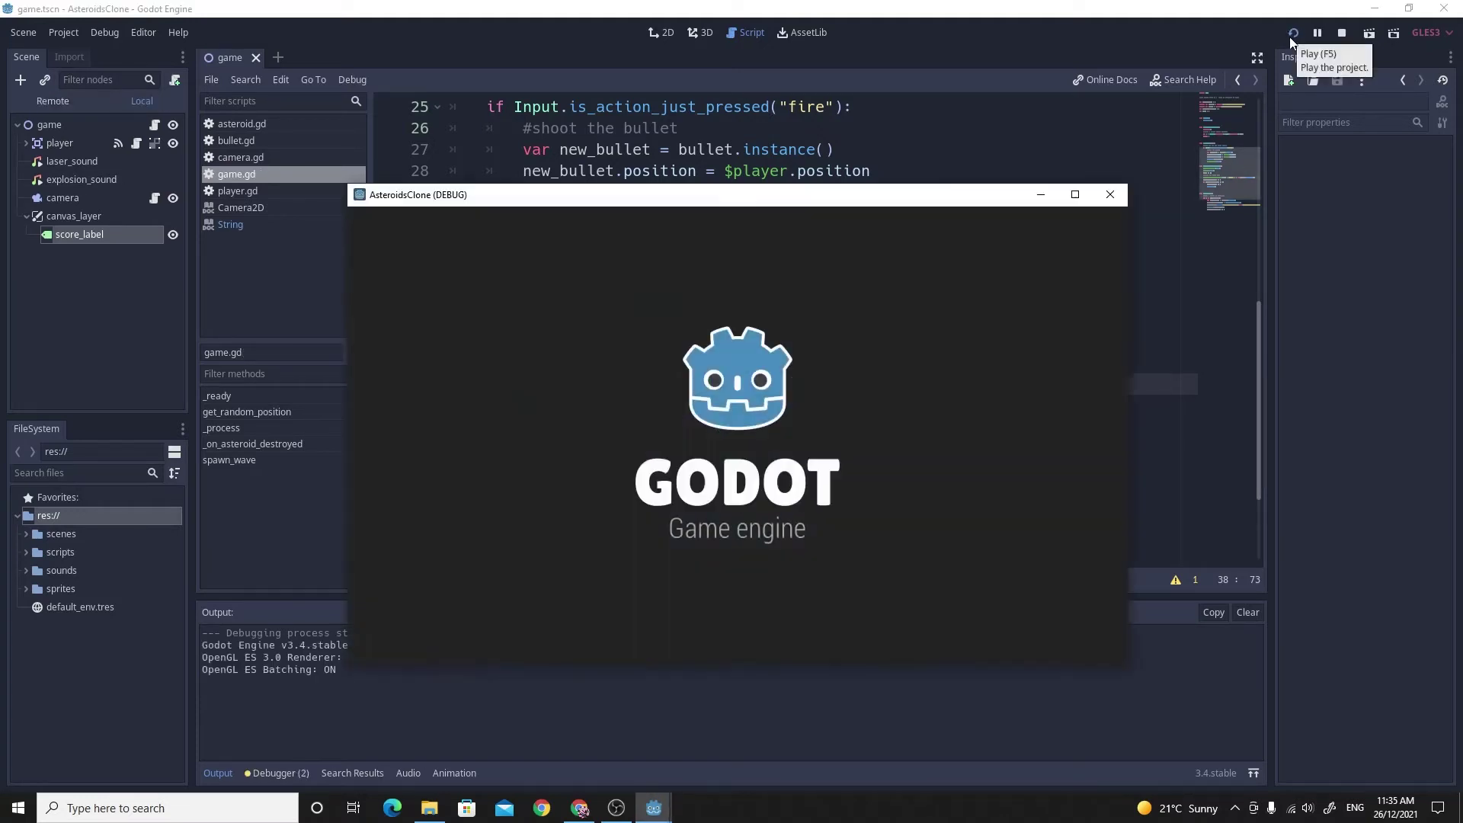
key(space)
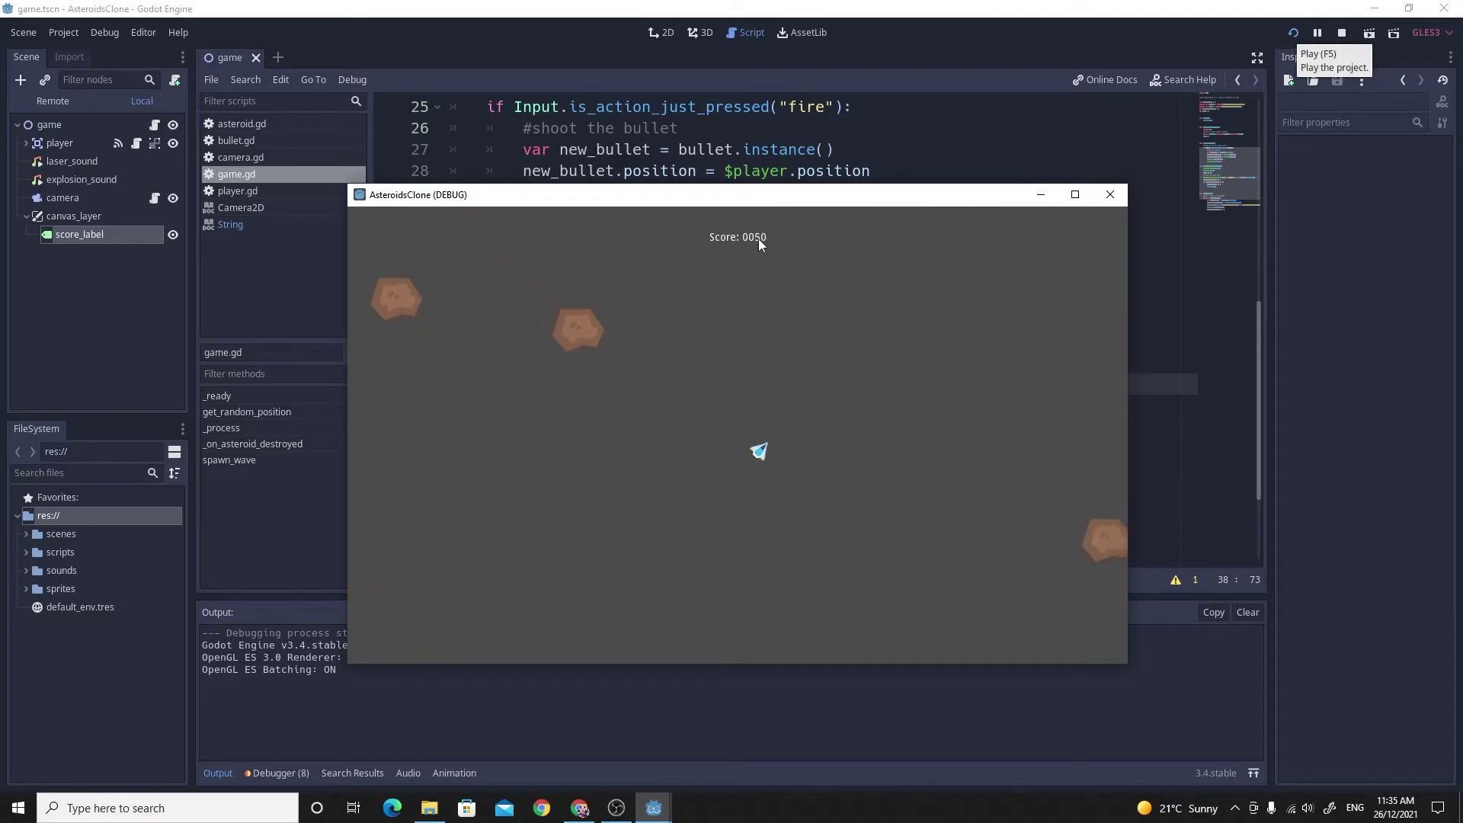
key(space)
key(space)
key(Right)
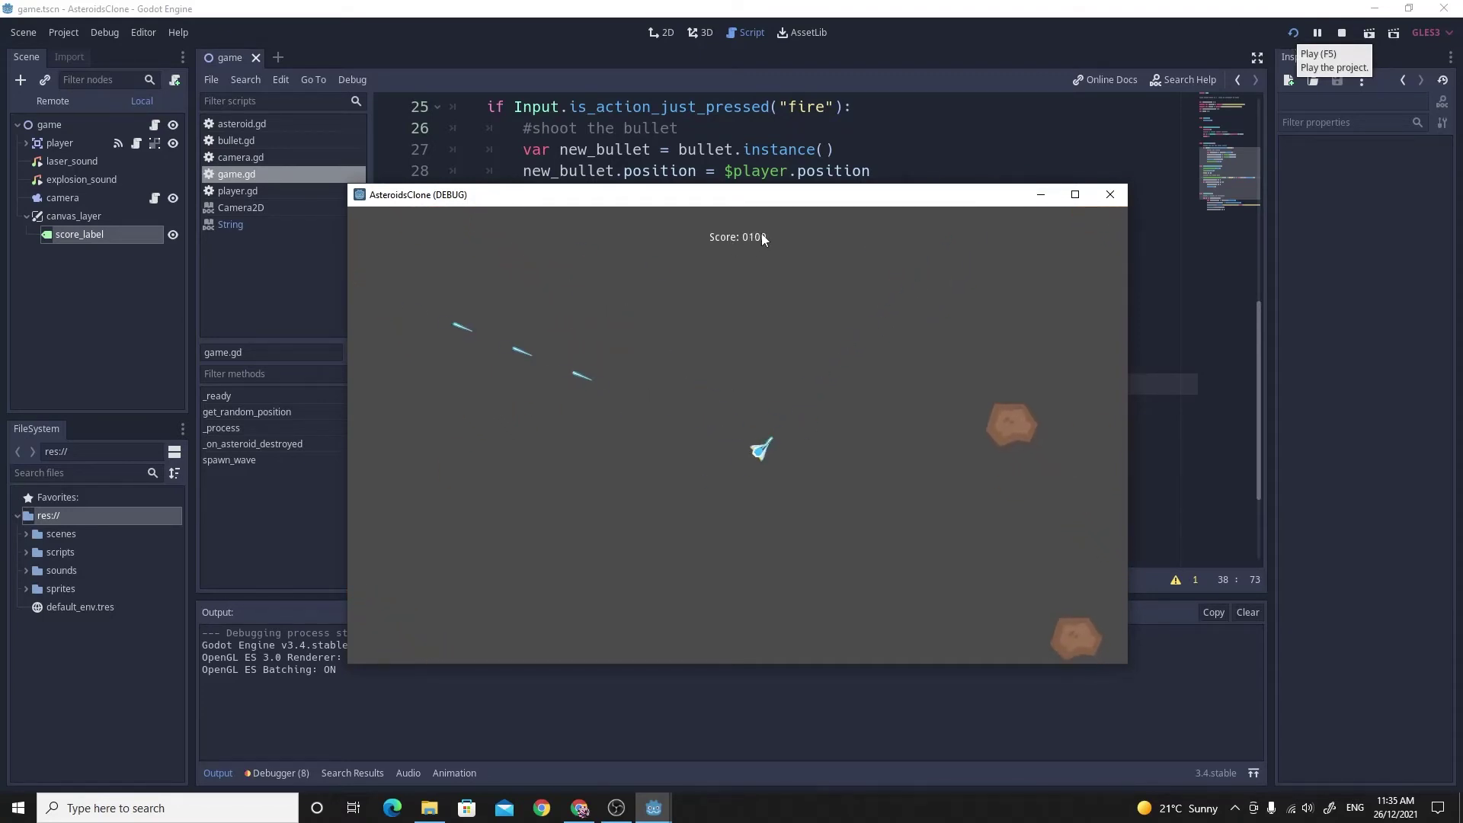
key(space)
key(space)
key(space)
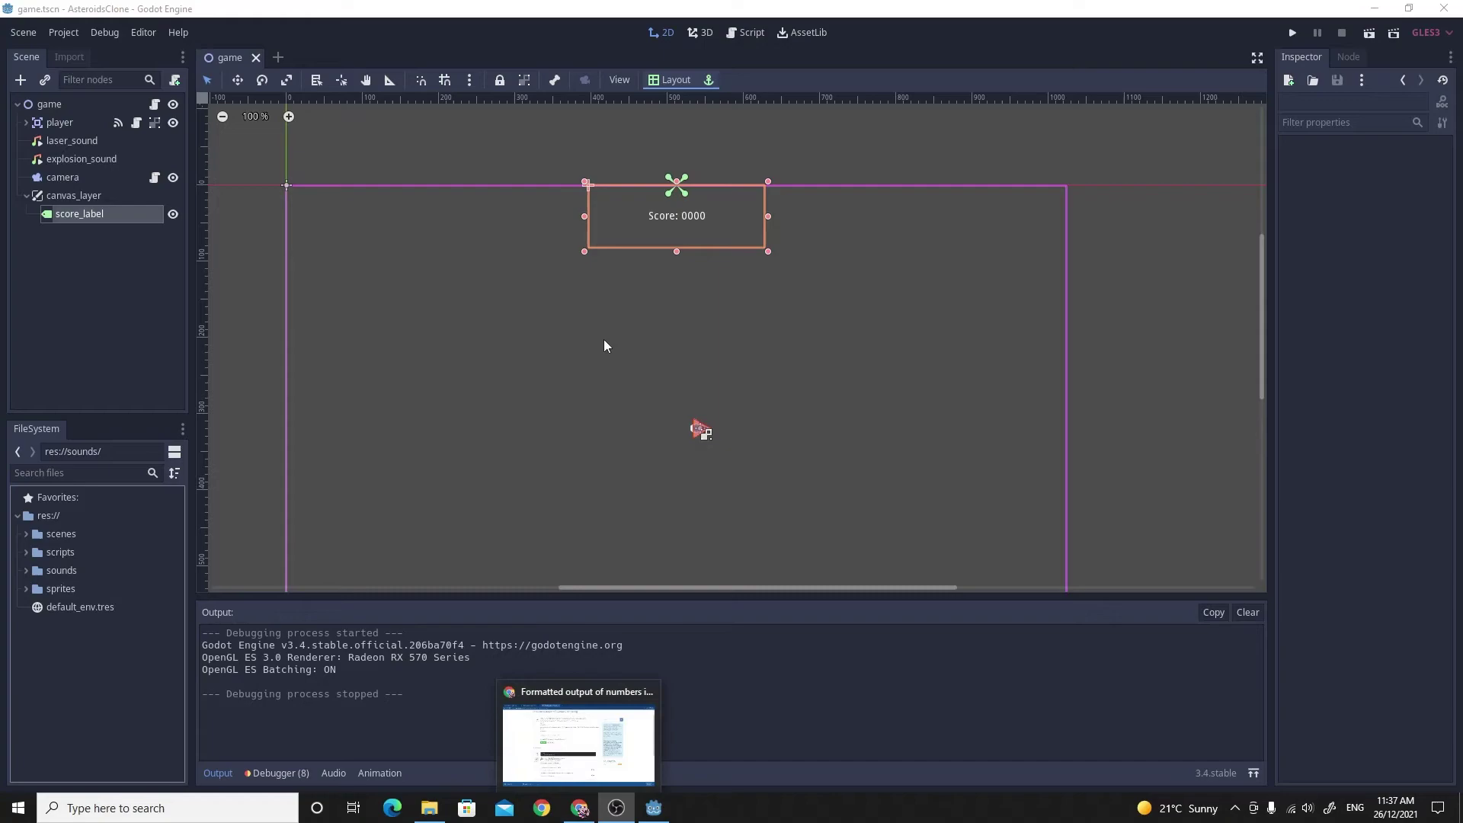
- Bring Chrome forward and switch to the Orbitron - Google Fonts tab
click(582, 809)
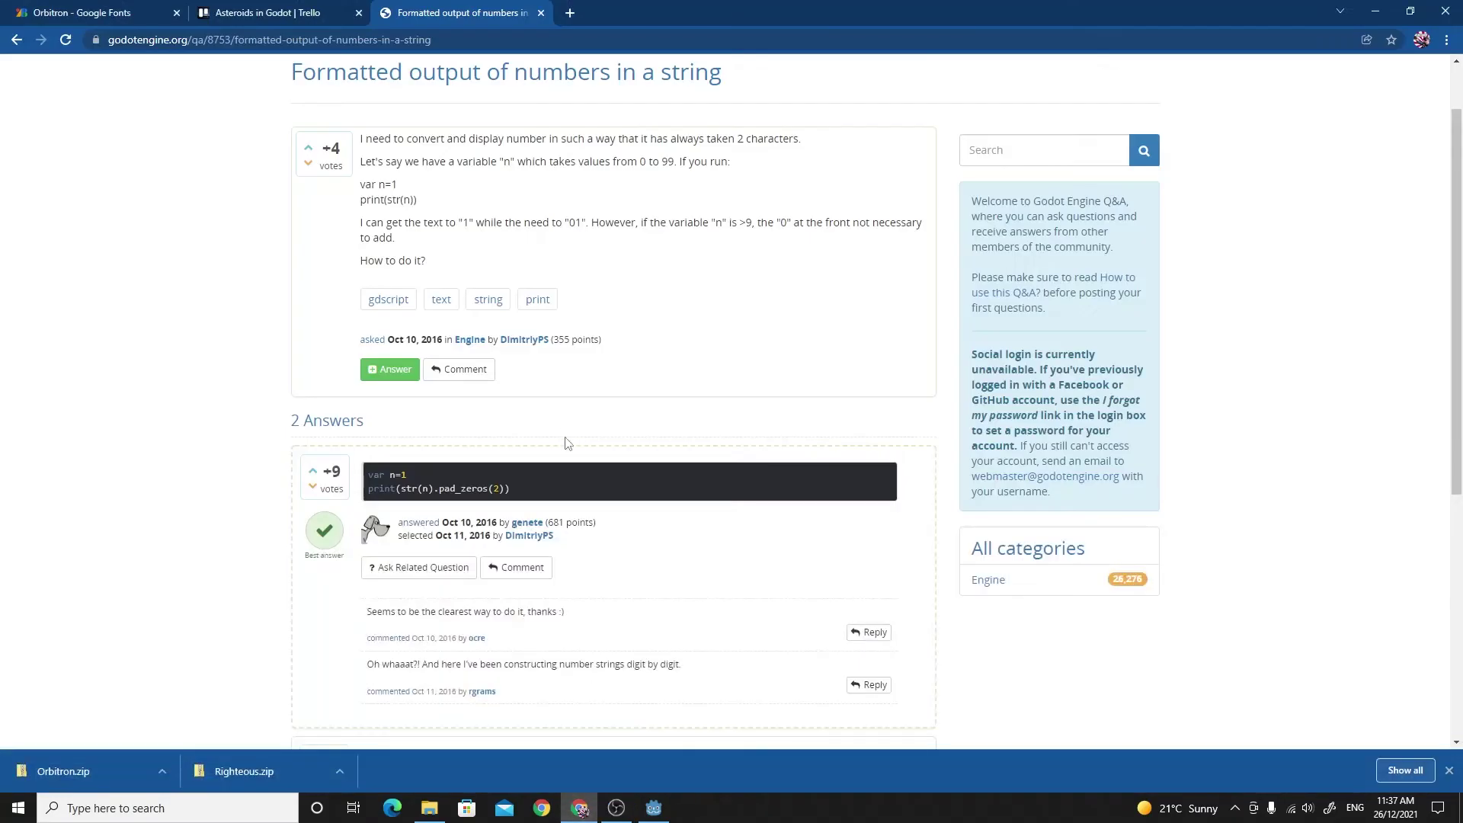
click(76, 15)
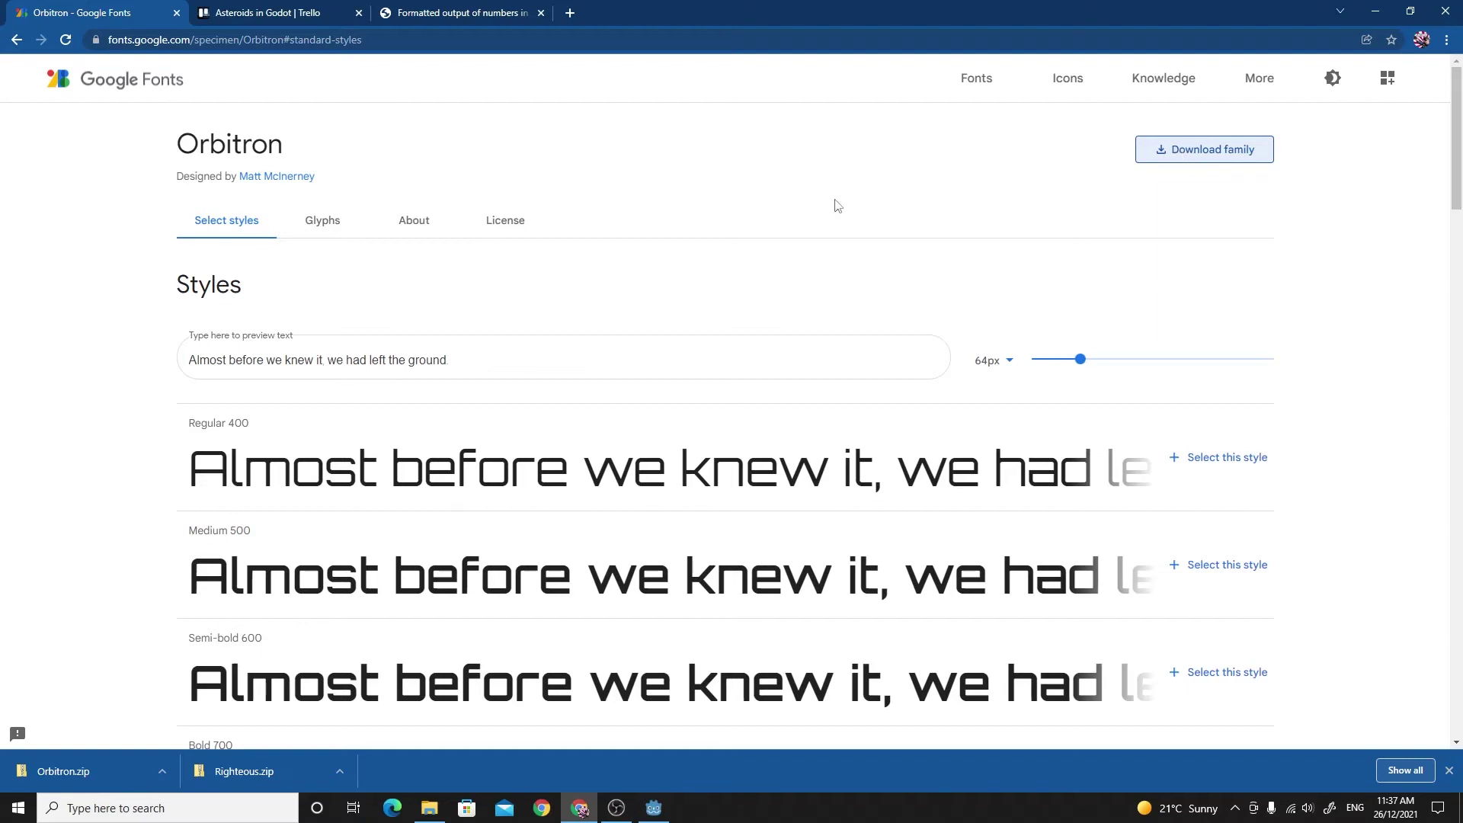
- Open the downloaded Orbitron folder's static fonts and drag Orbitron-Bold.ttf into Godot's FileSystem dock
click(161, 775)
click(200, 716)
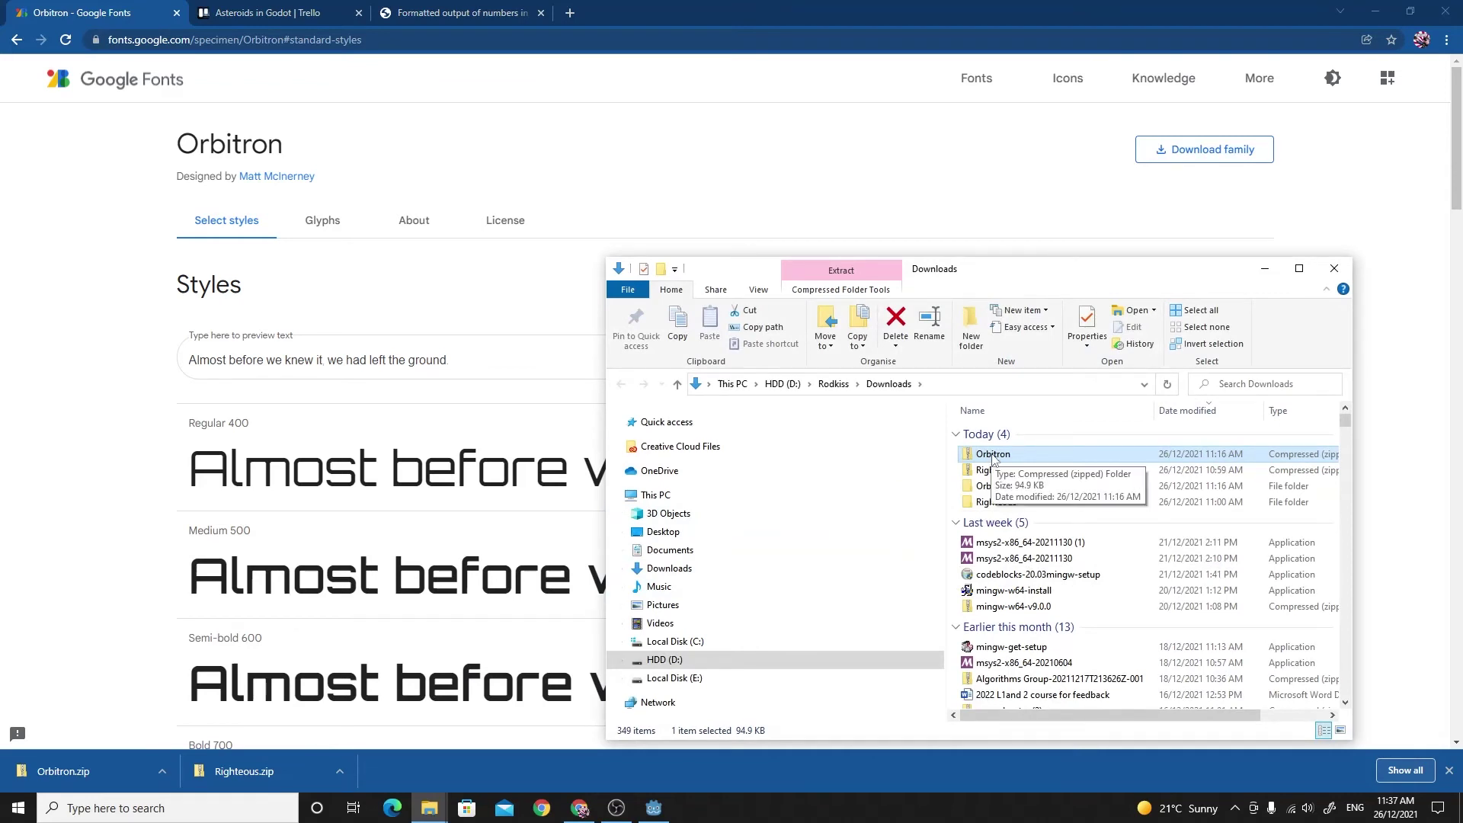
right_click(993, 457)
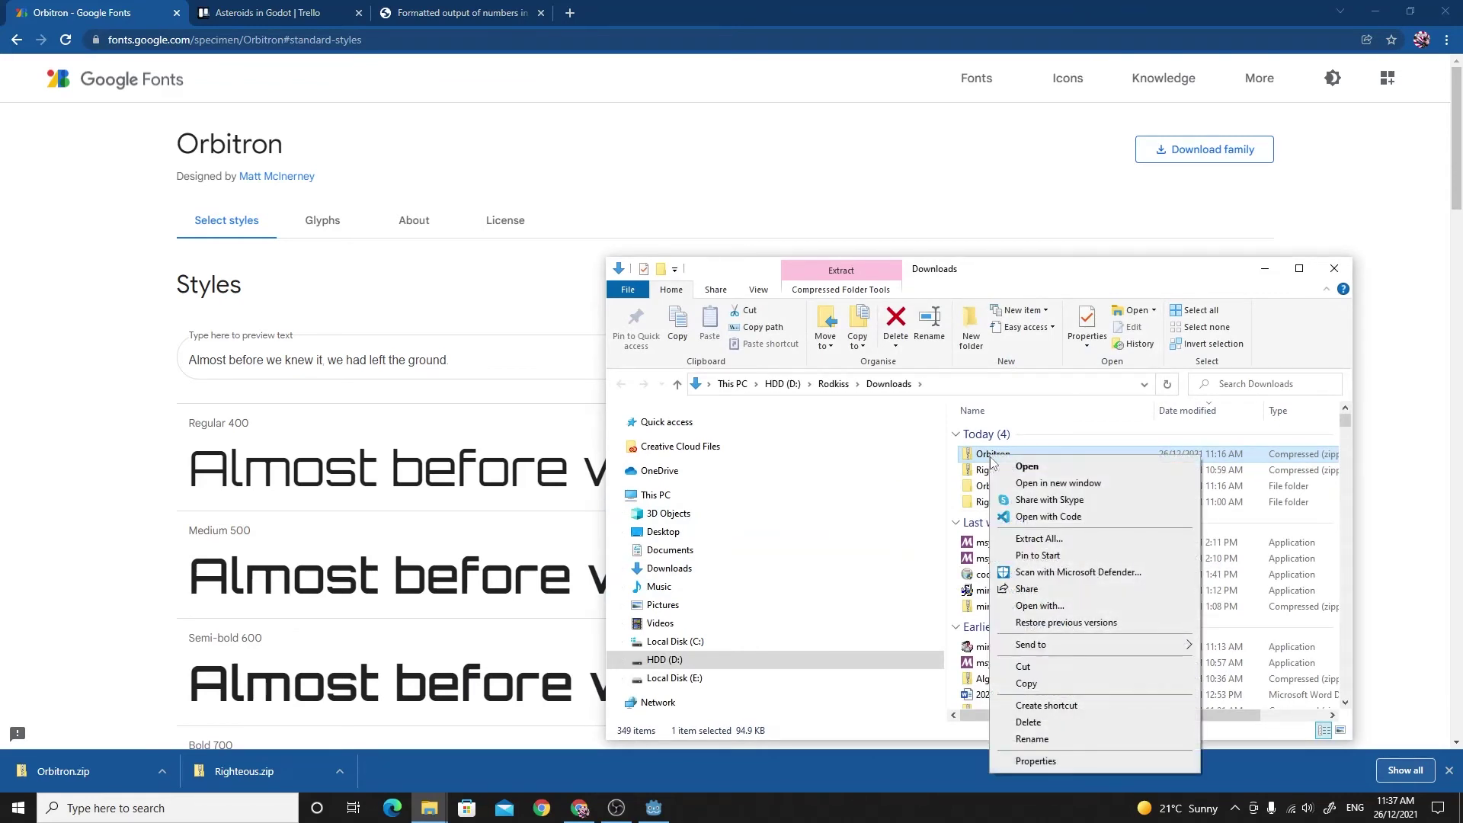
click(957, 509)
double_click(985, 486)
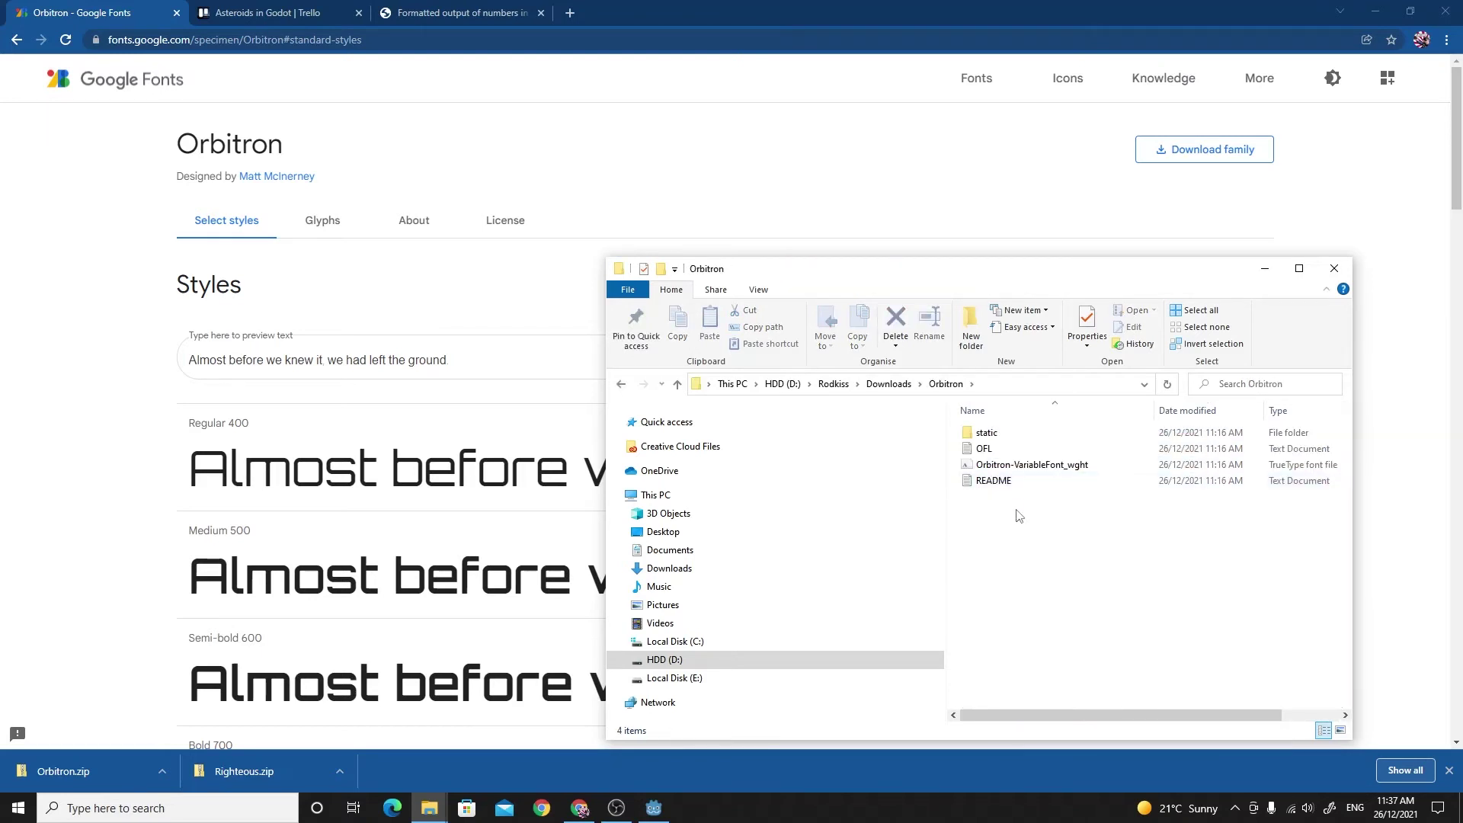
double_click(1008, 441)
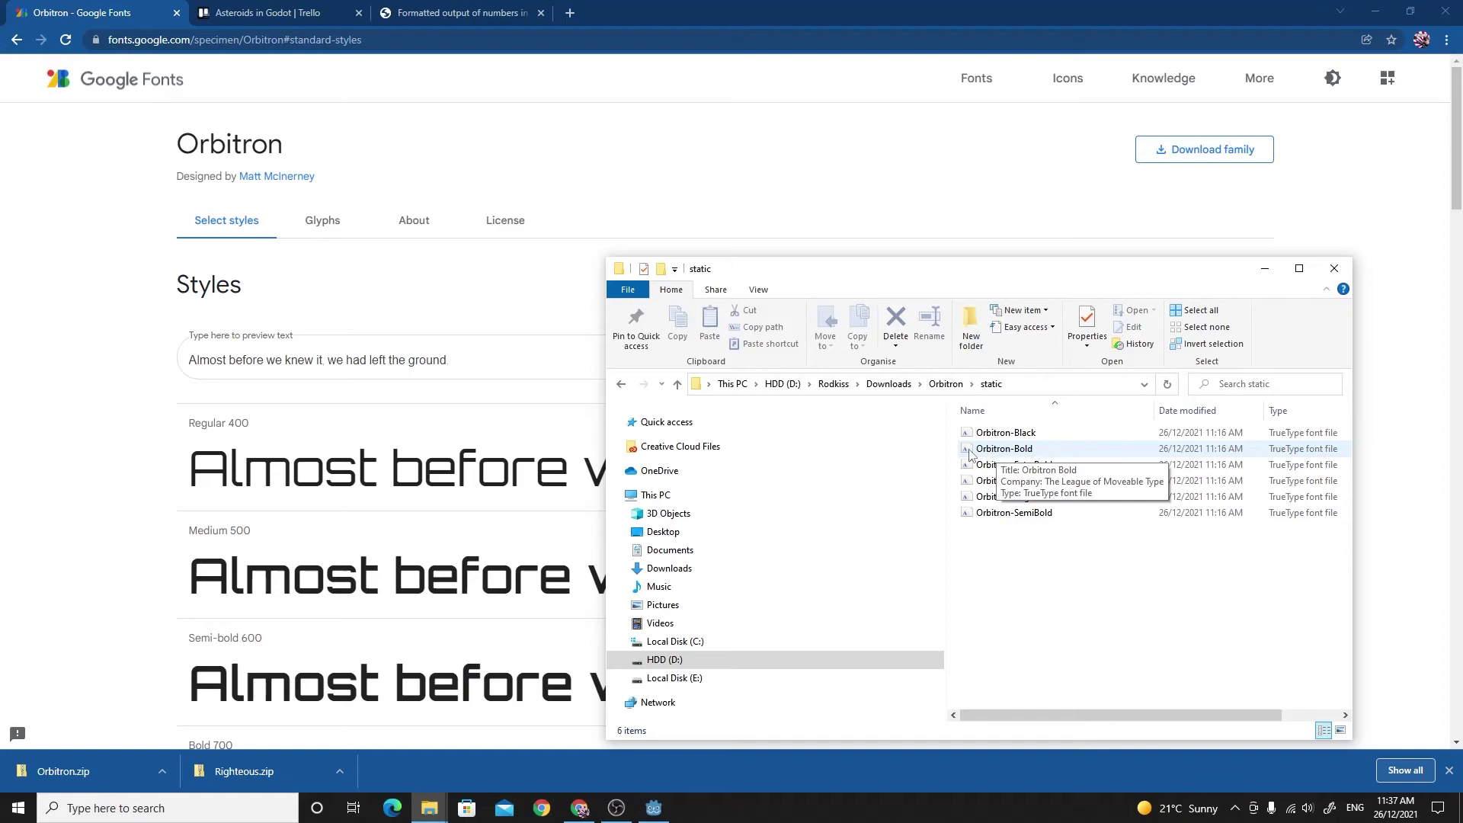
drag(970, 455, 55, 604)
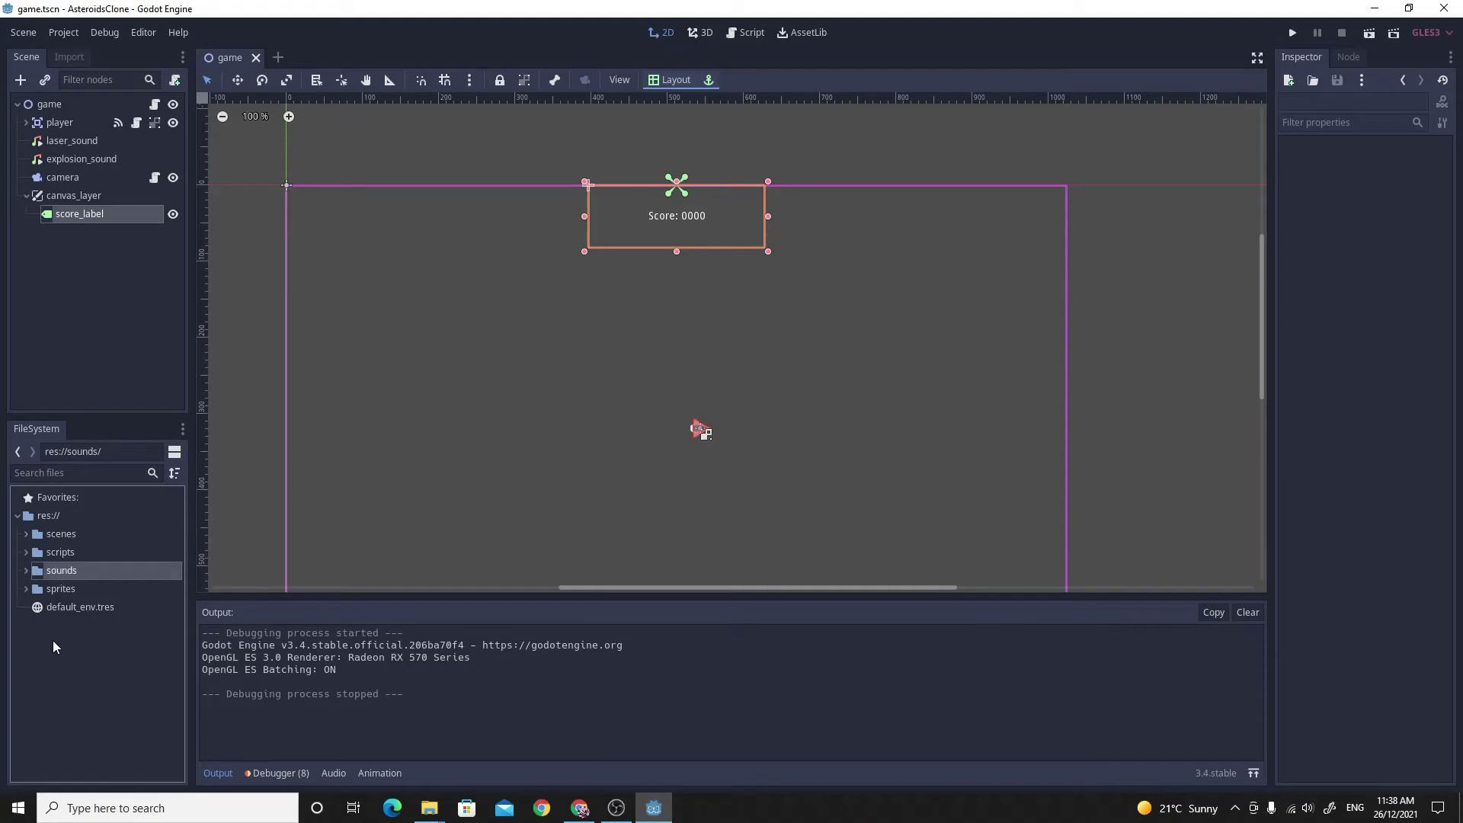
- Find Orbitron-Bold.ttf in the sounds folder and create a new 'fonts' folder at the project root
click(26, 571)
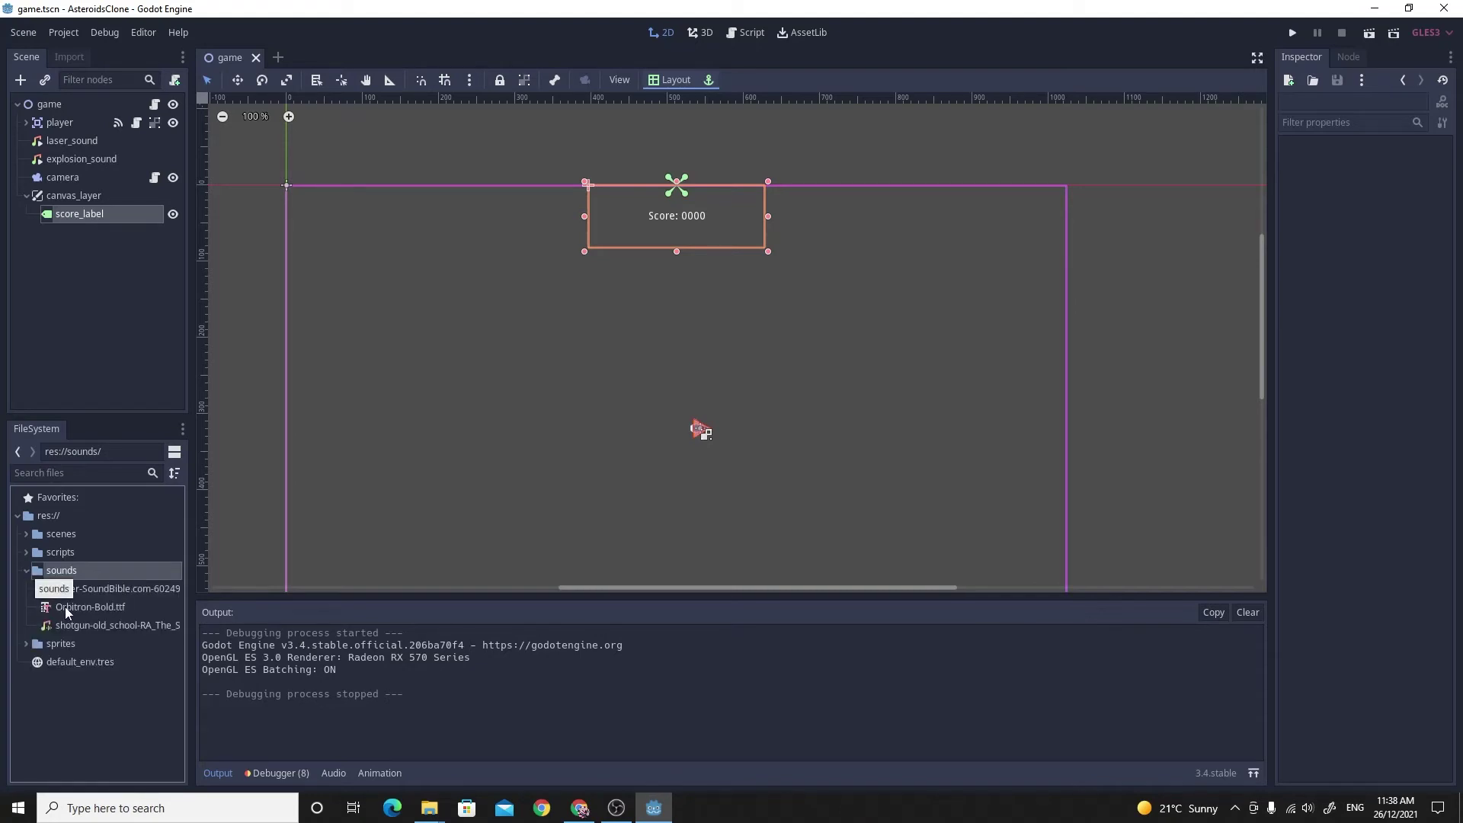
drag(66, 607, 57, 715)
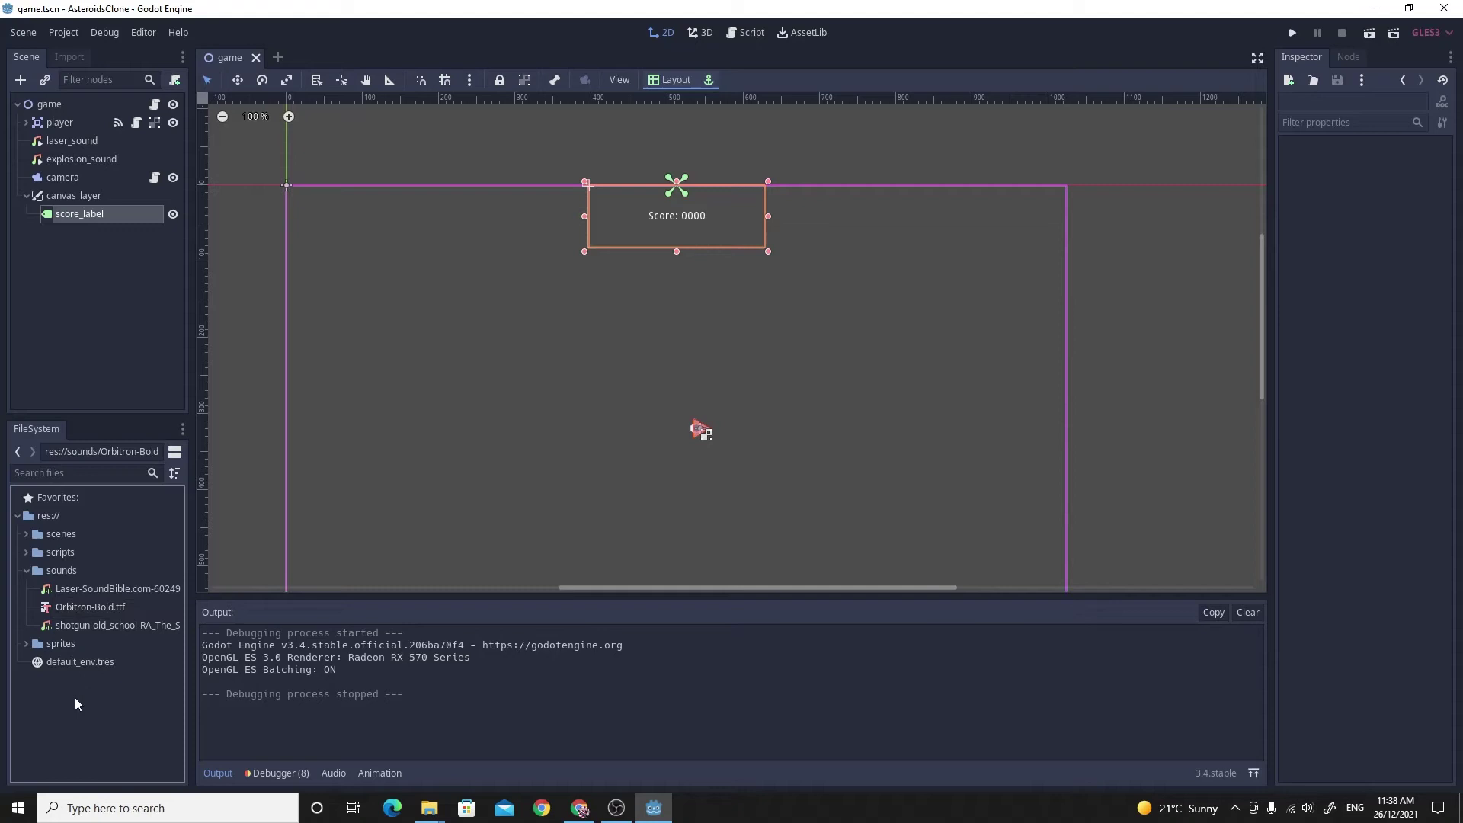
click(59, 515)
right_click(59, 515)
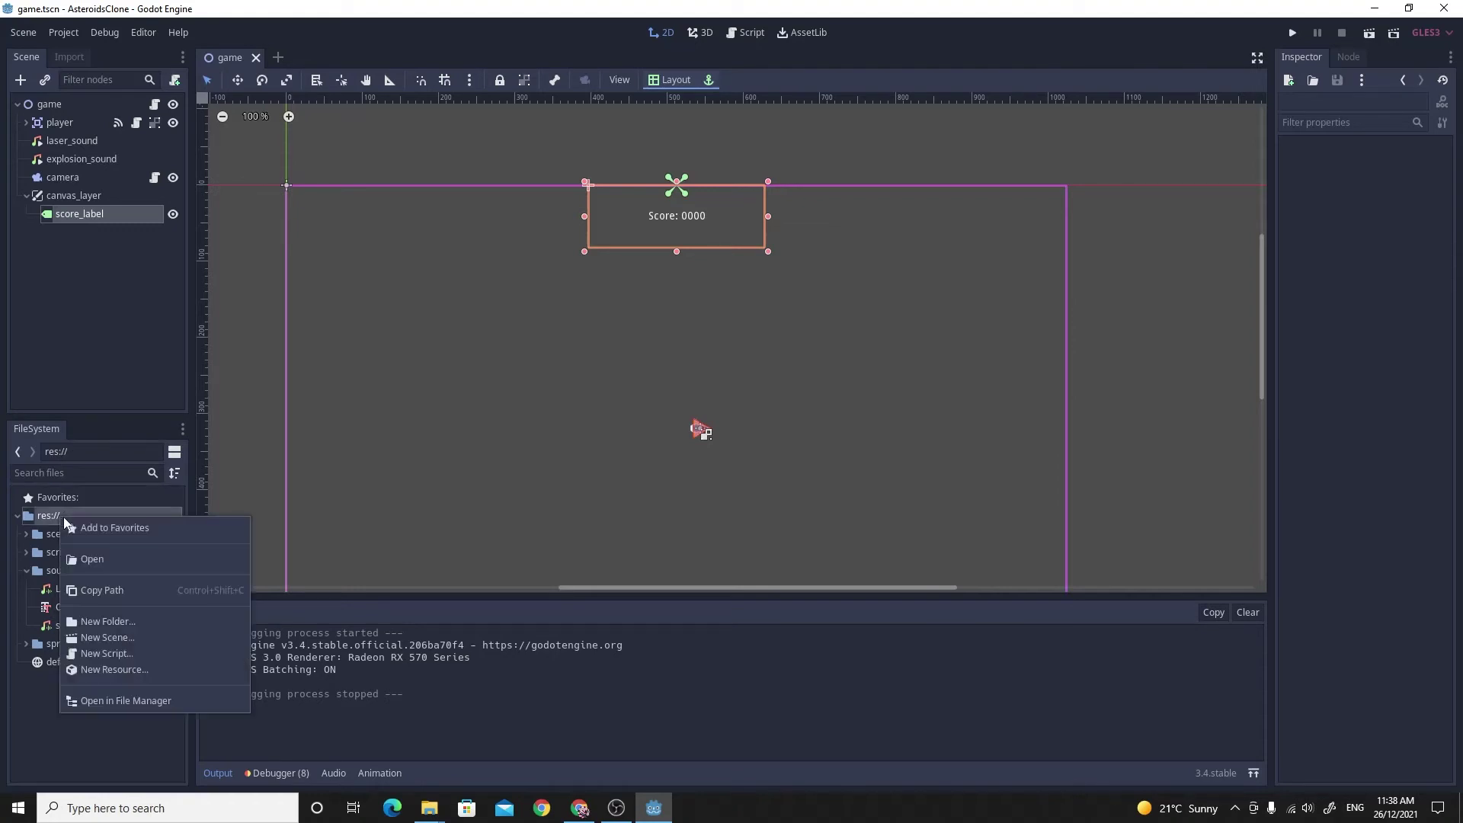
click(101, 621)
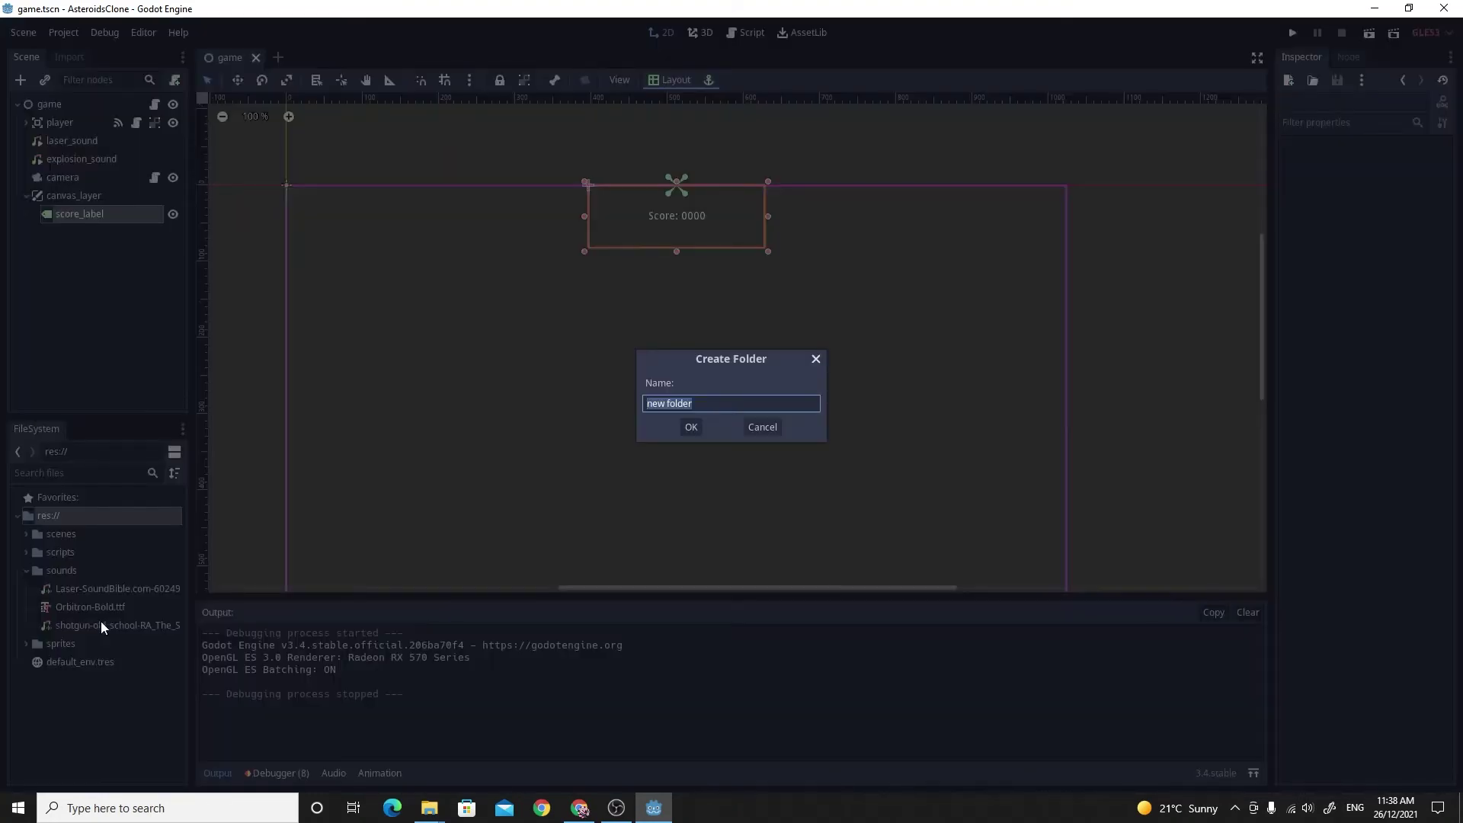
text(fonts)
key(Return)
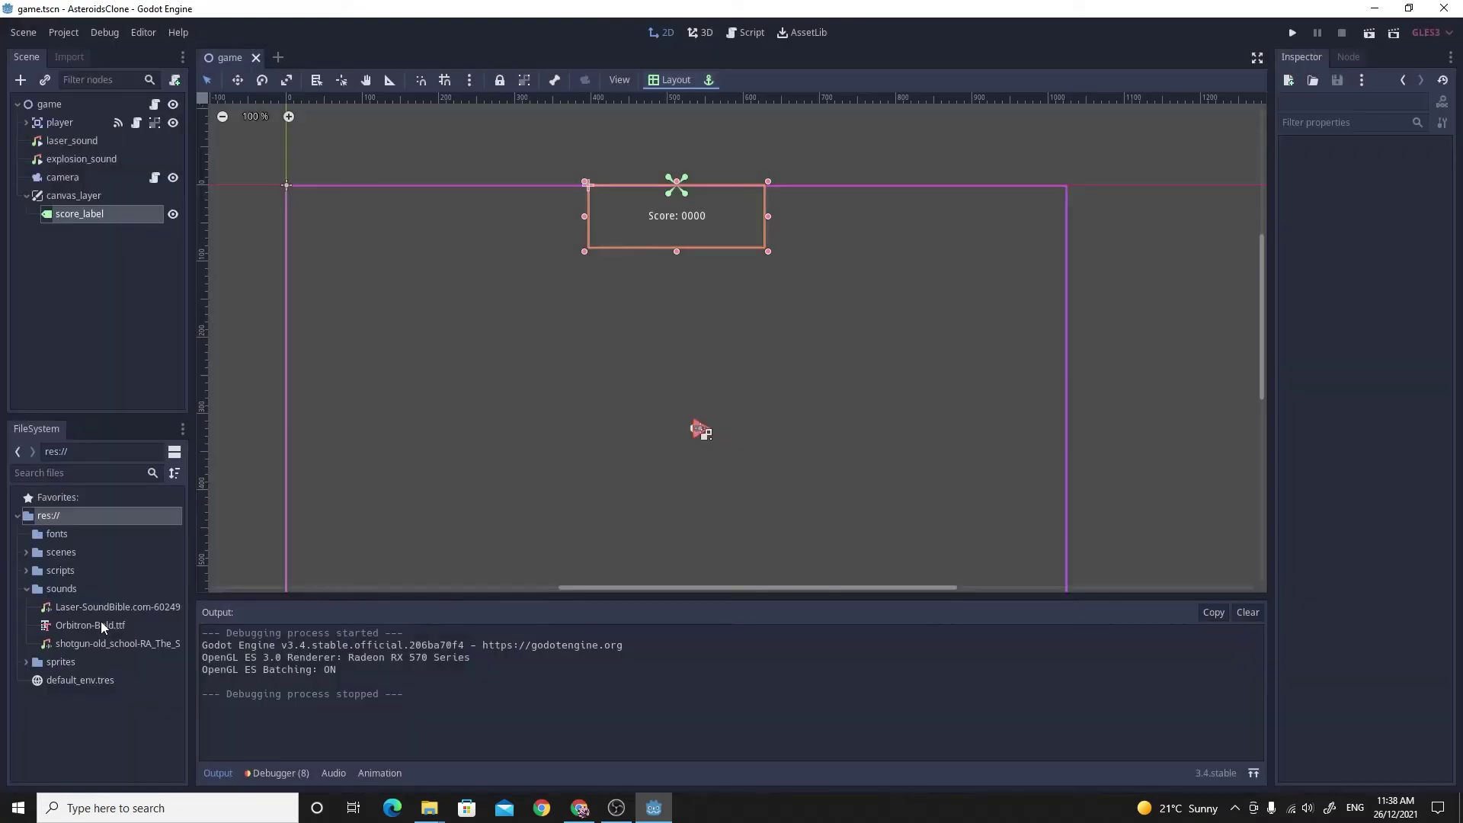
- Move Orbitron-Bold.ttf into the fonts folder and expand it to show the font
drag(62, 629, 58, 538)
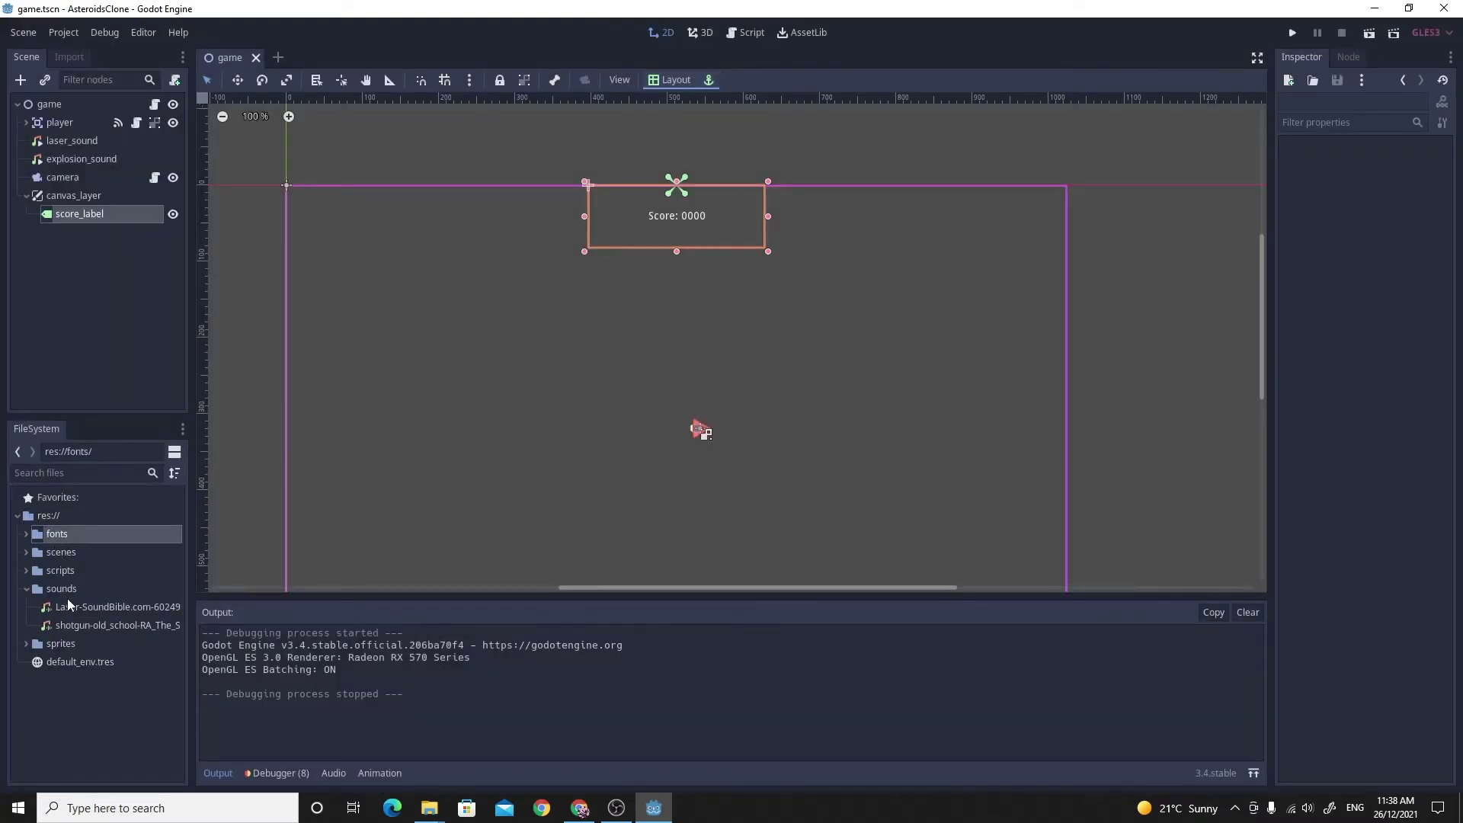
click(26, 535)
click(75, 555)
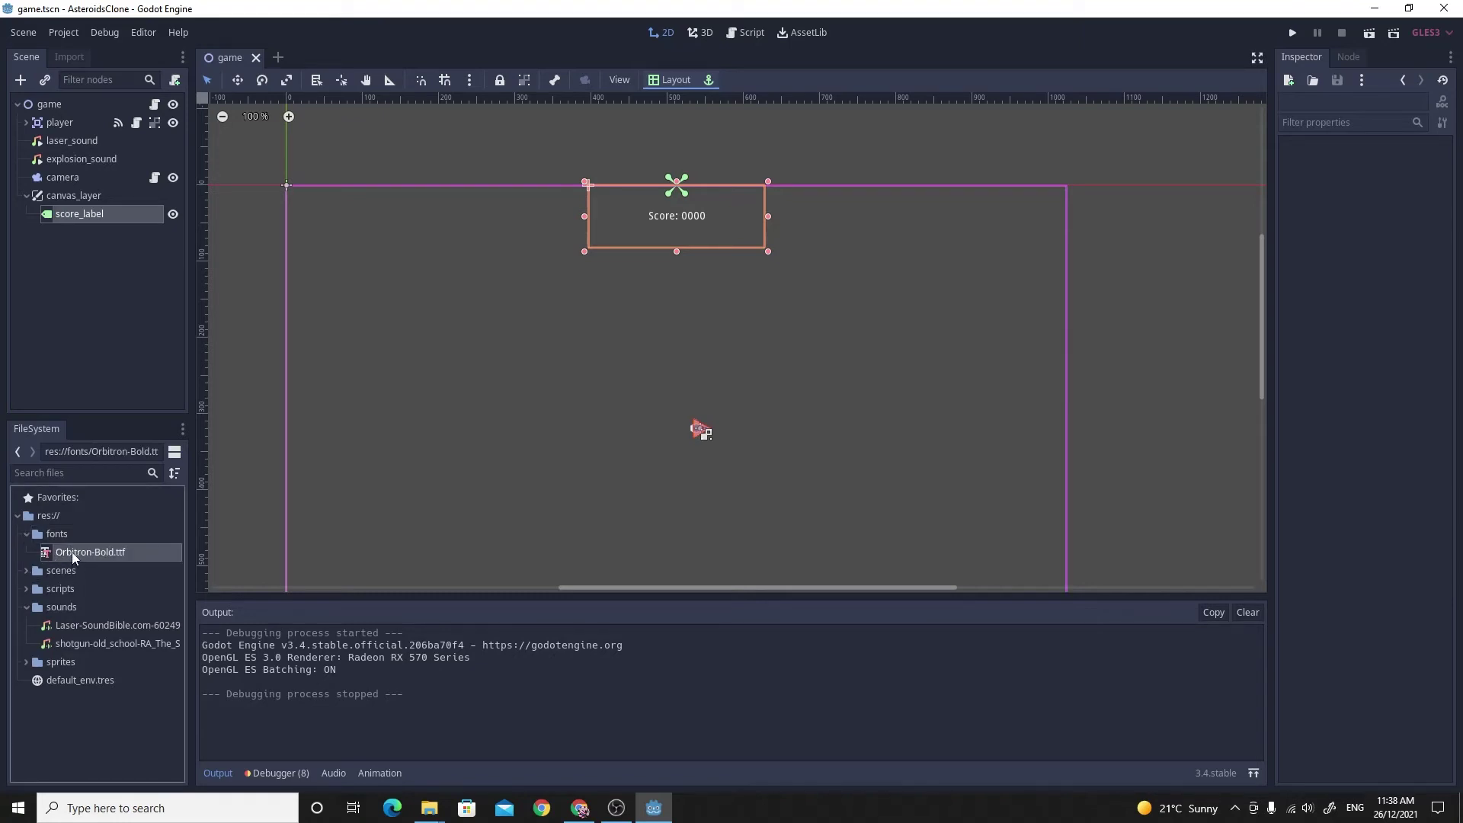
- Collapse canvas_layer, rename the fonts folder to themes, and expand it to show Orbitron-Bold.ttf
click(84, 751)
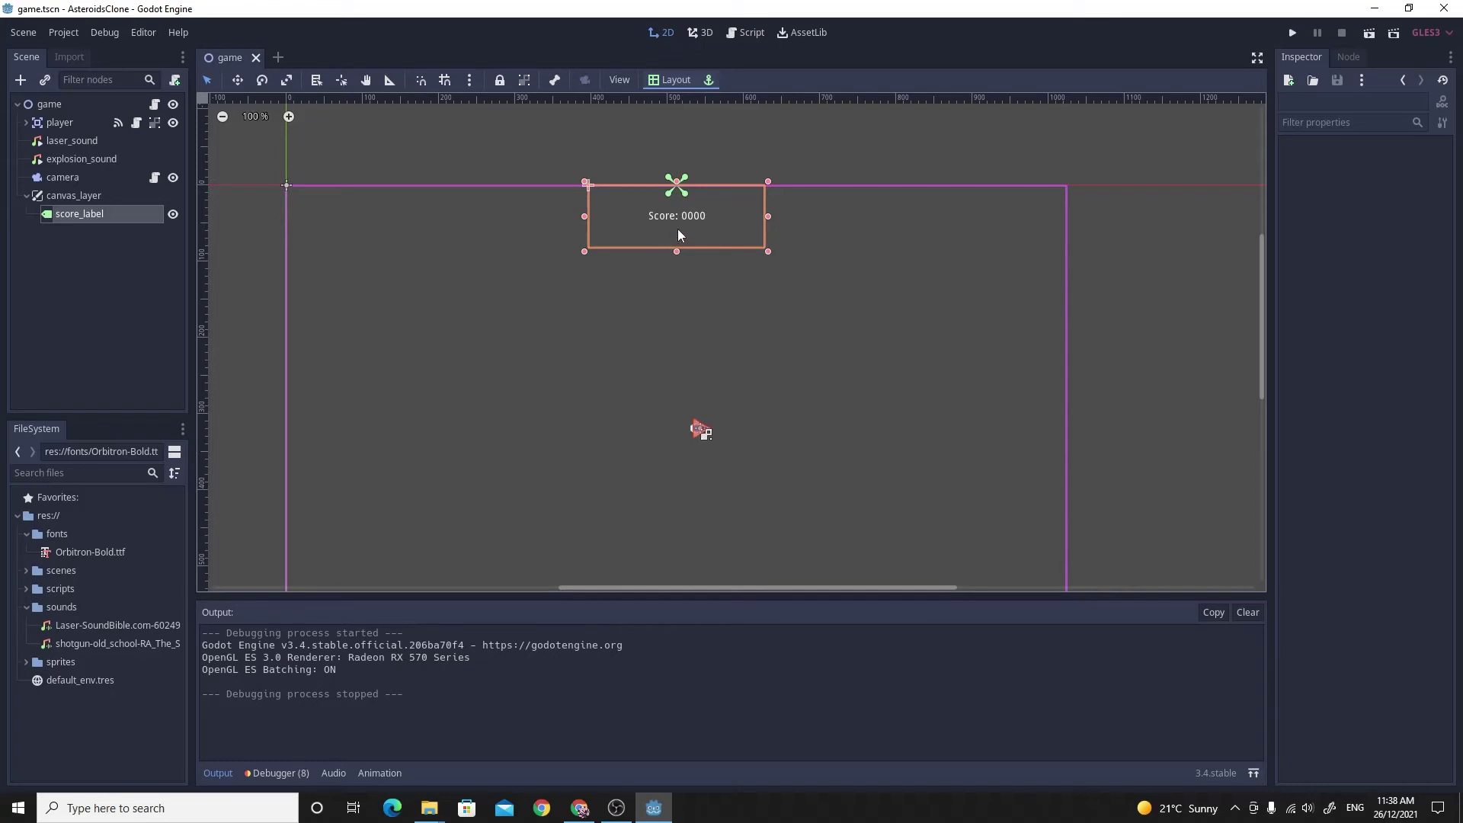
click(26, 197)
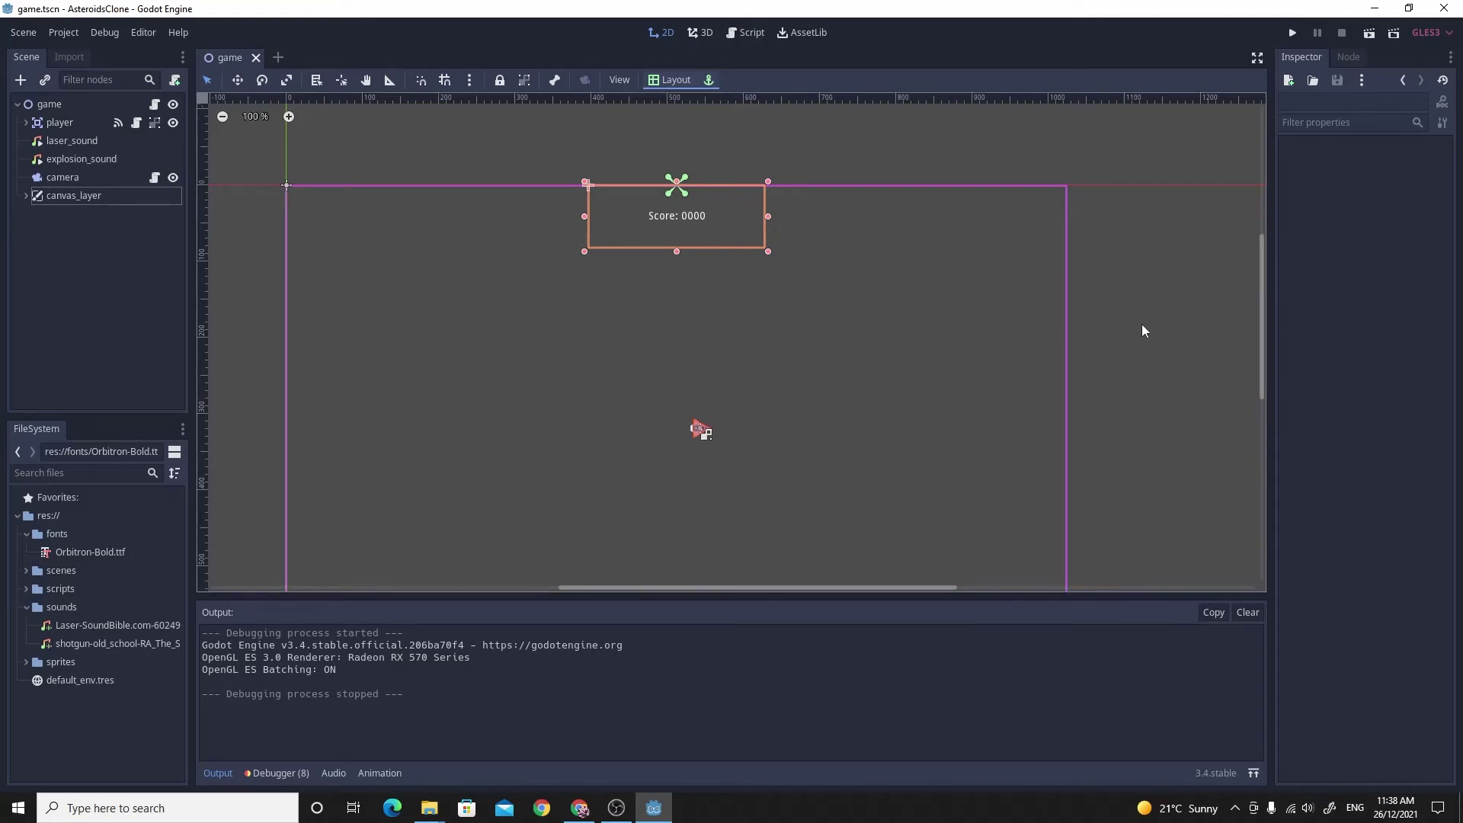
click(58, 537)
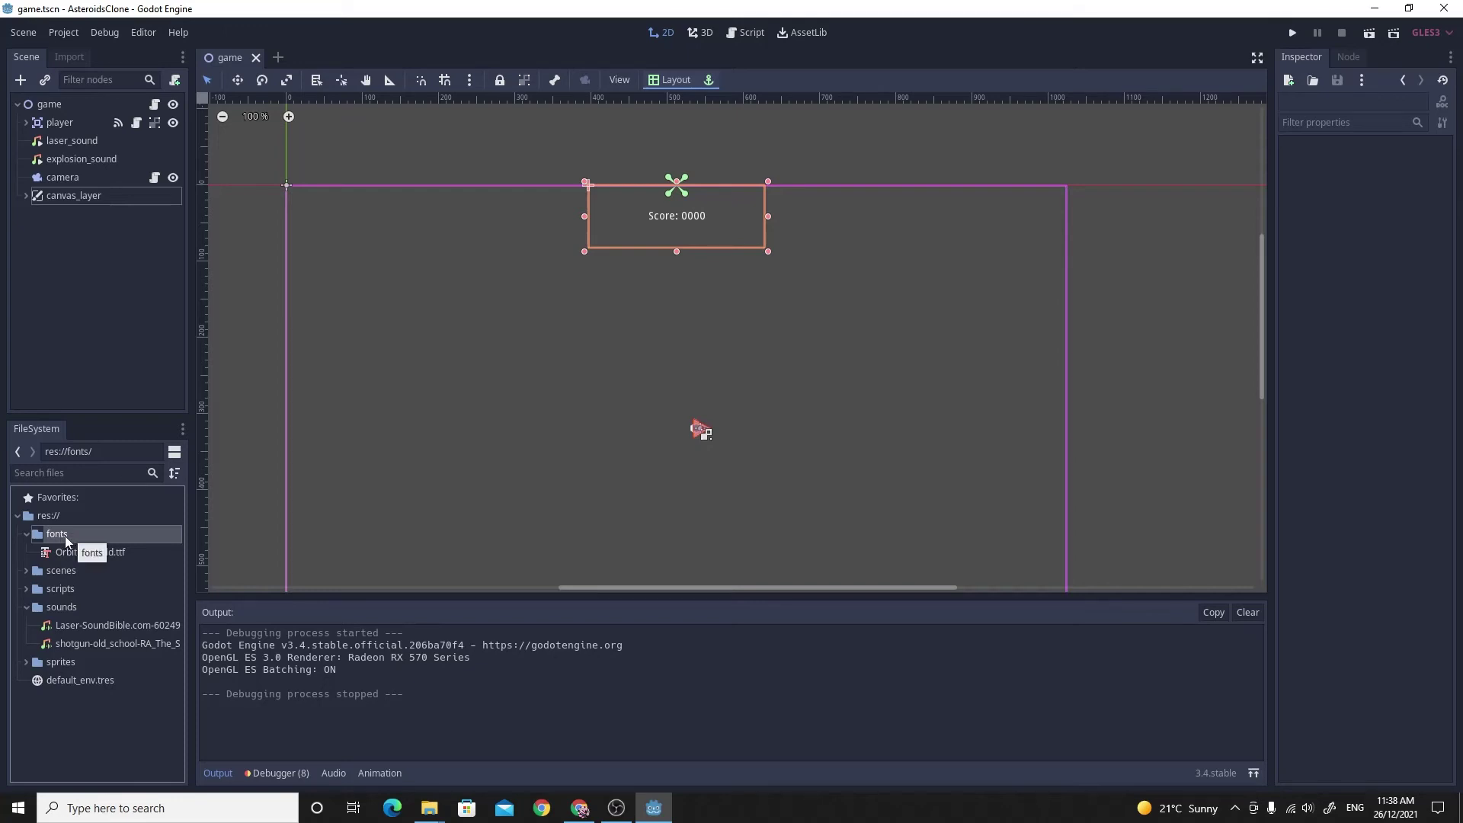
key(F2)
text(th)
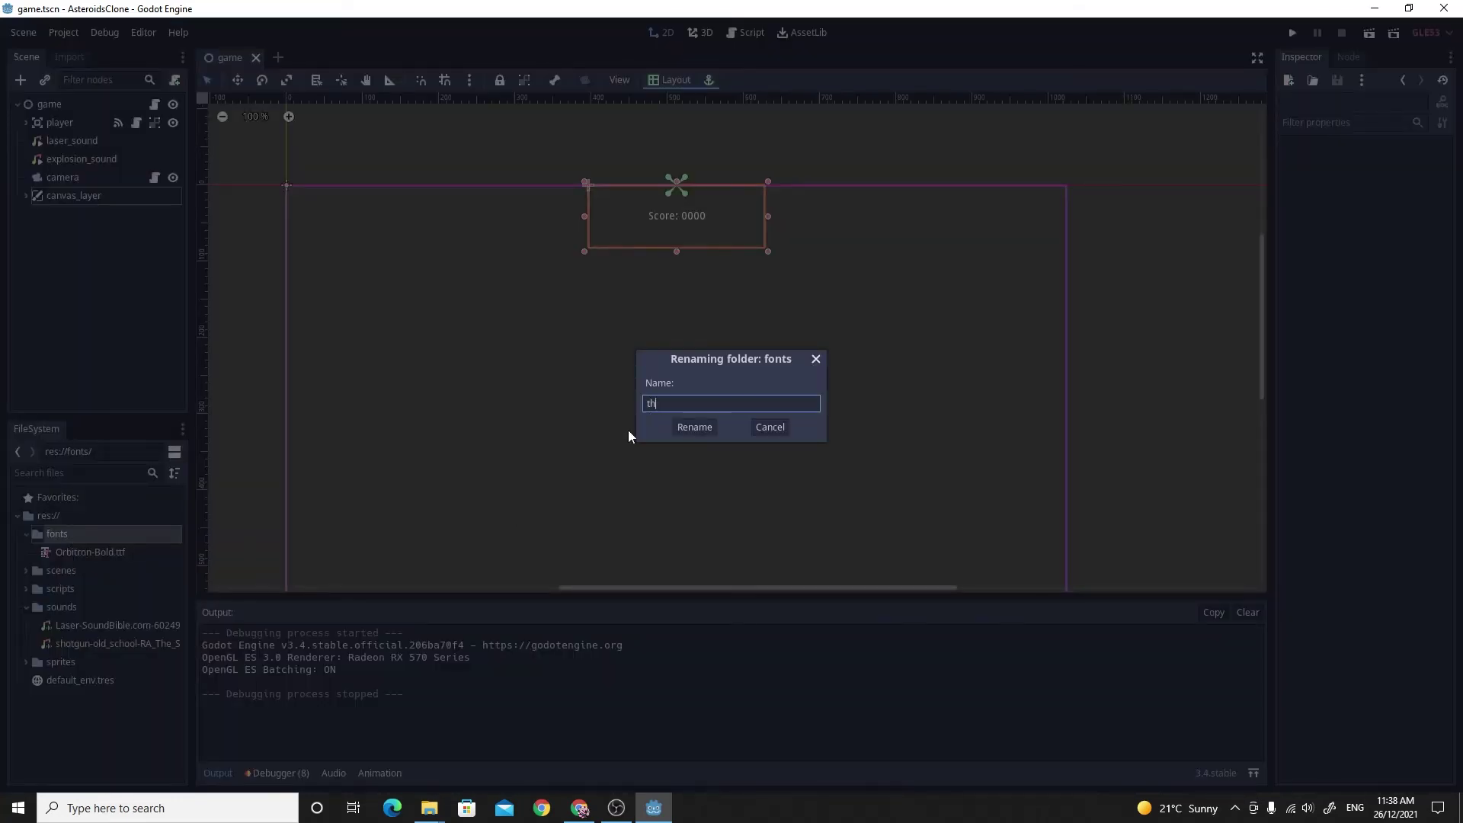
text(ems)
text(es)
key(Return)
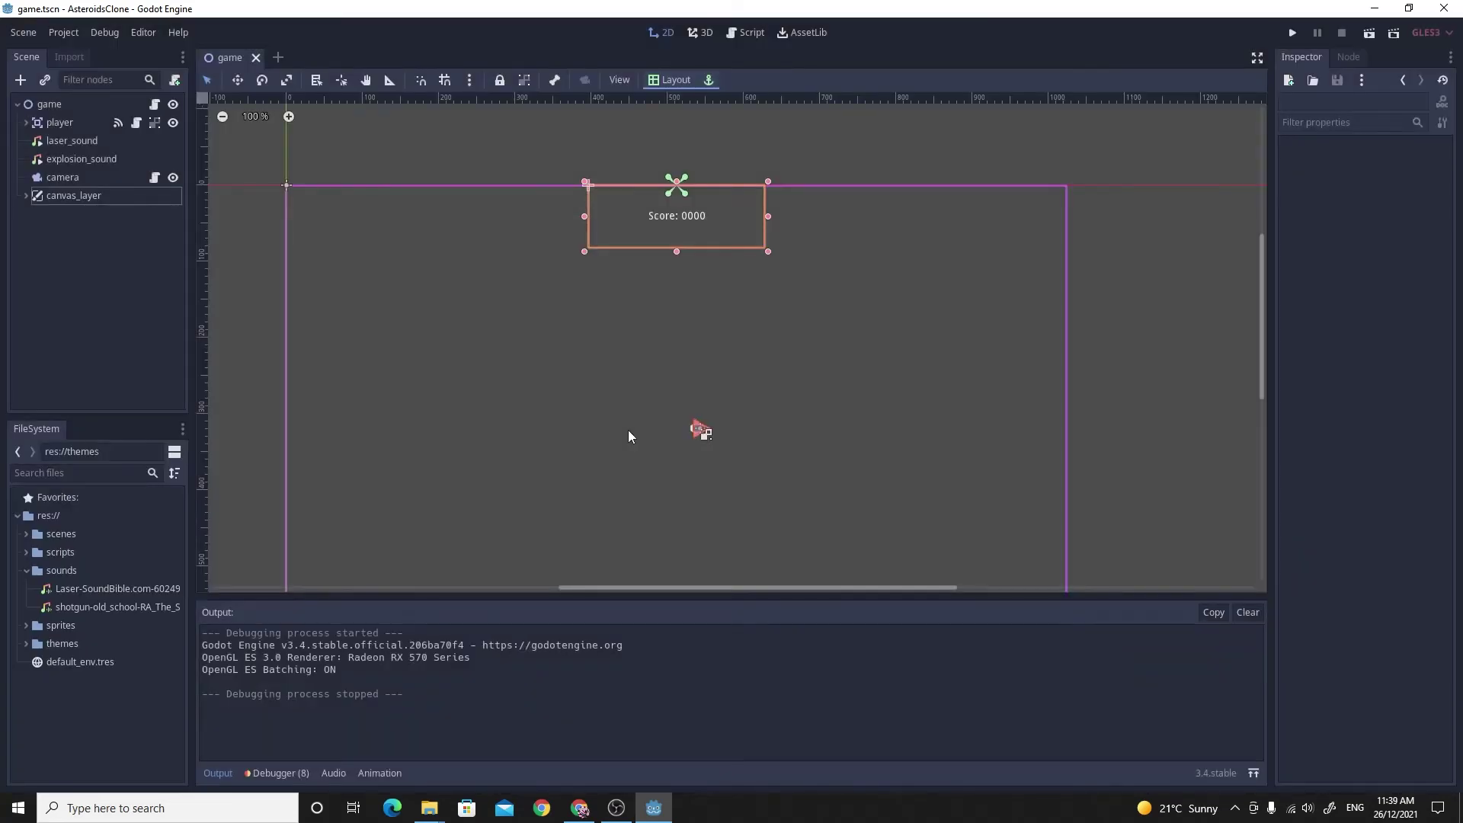
click(61, 644)
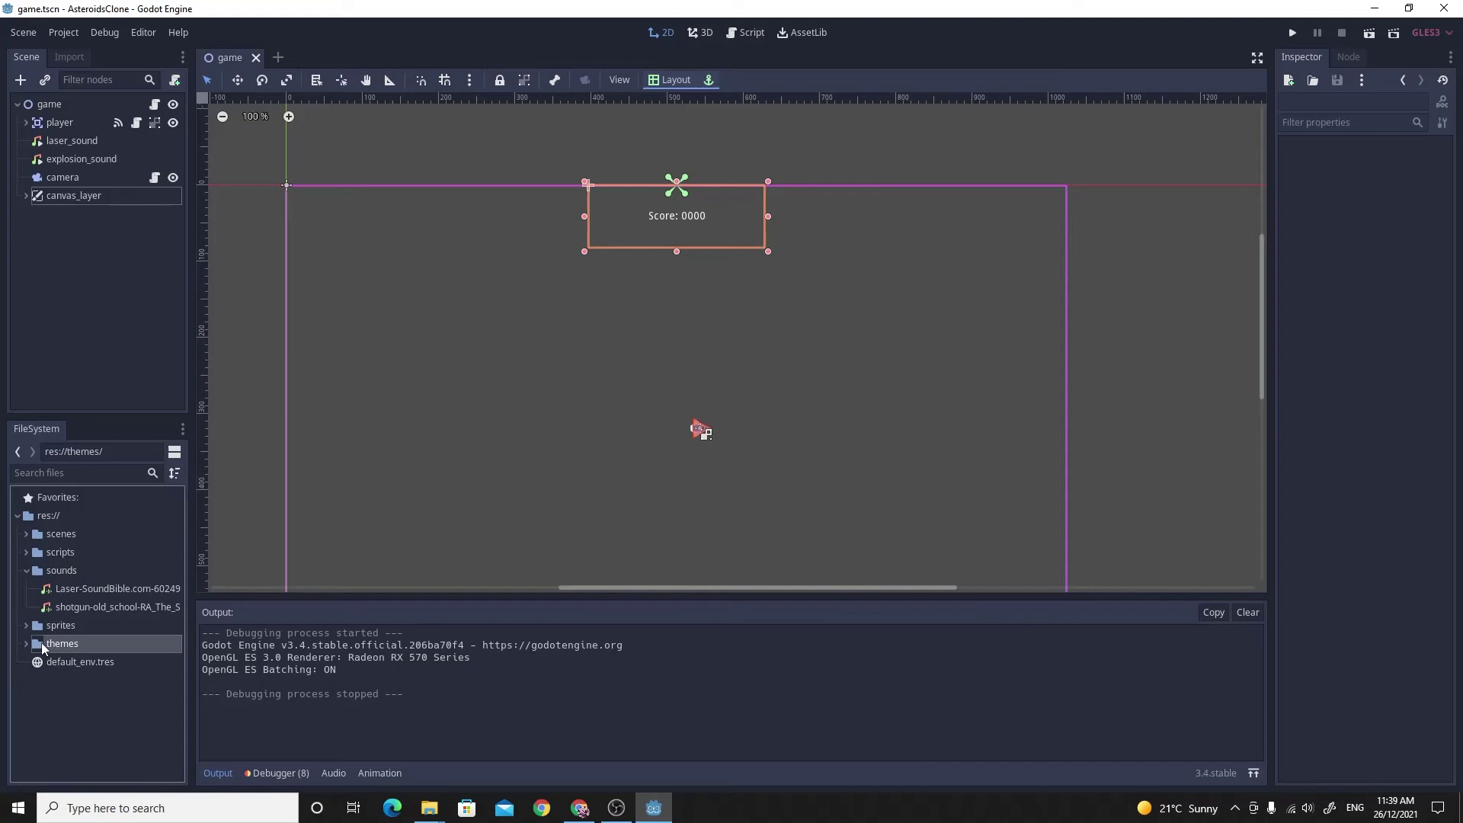
click(26, 645)
- Add a new Theme resource to the themes folder, saved as orbitron_theme.tres
right_click(57, 643)
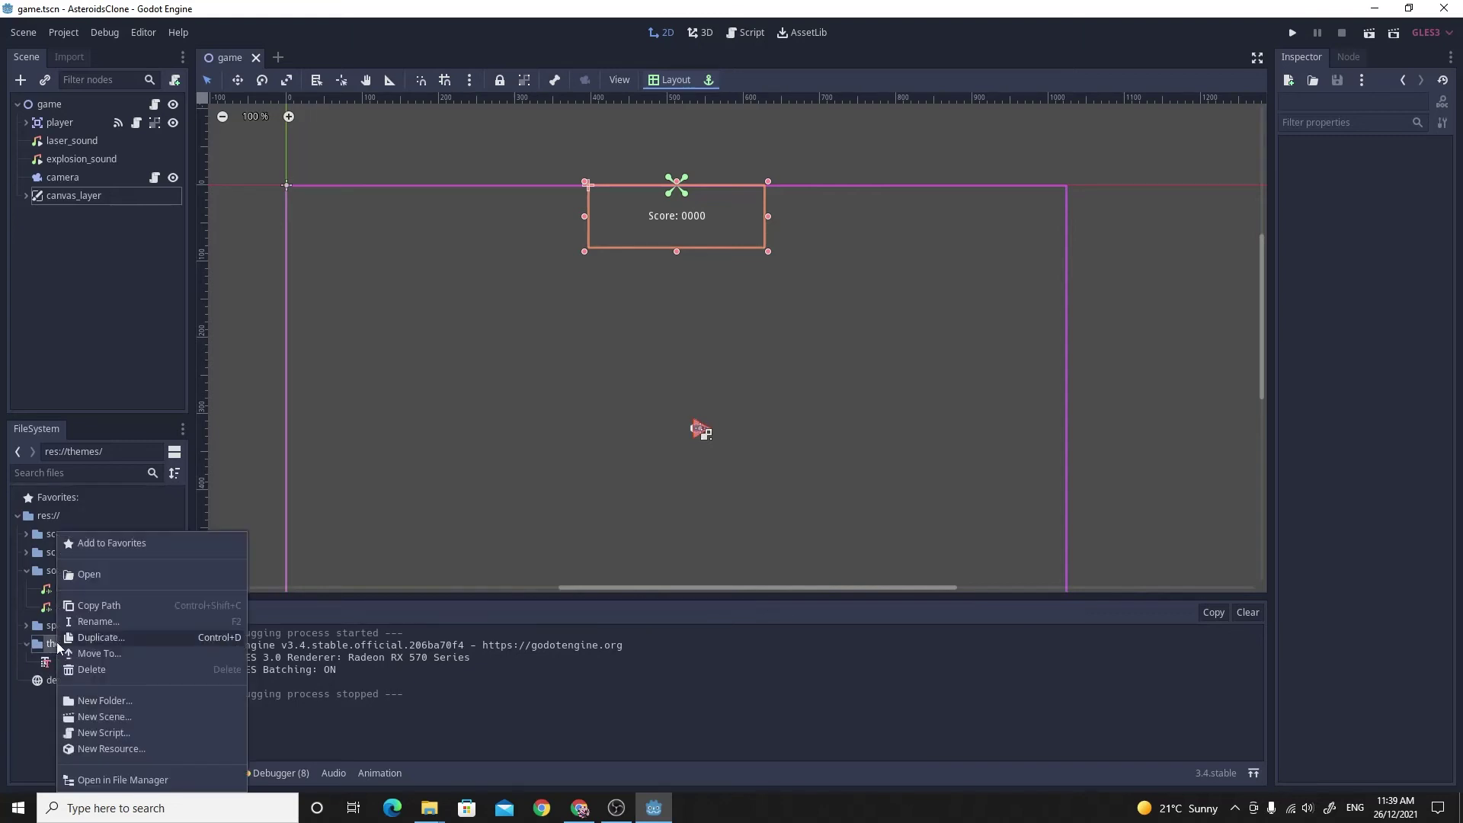
click(110, 749)
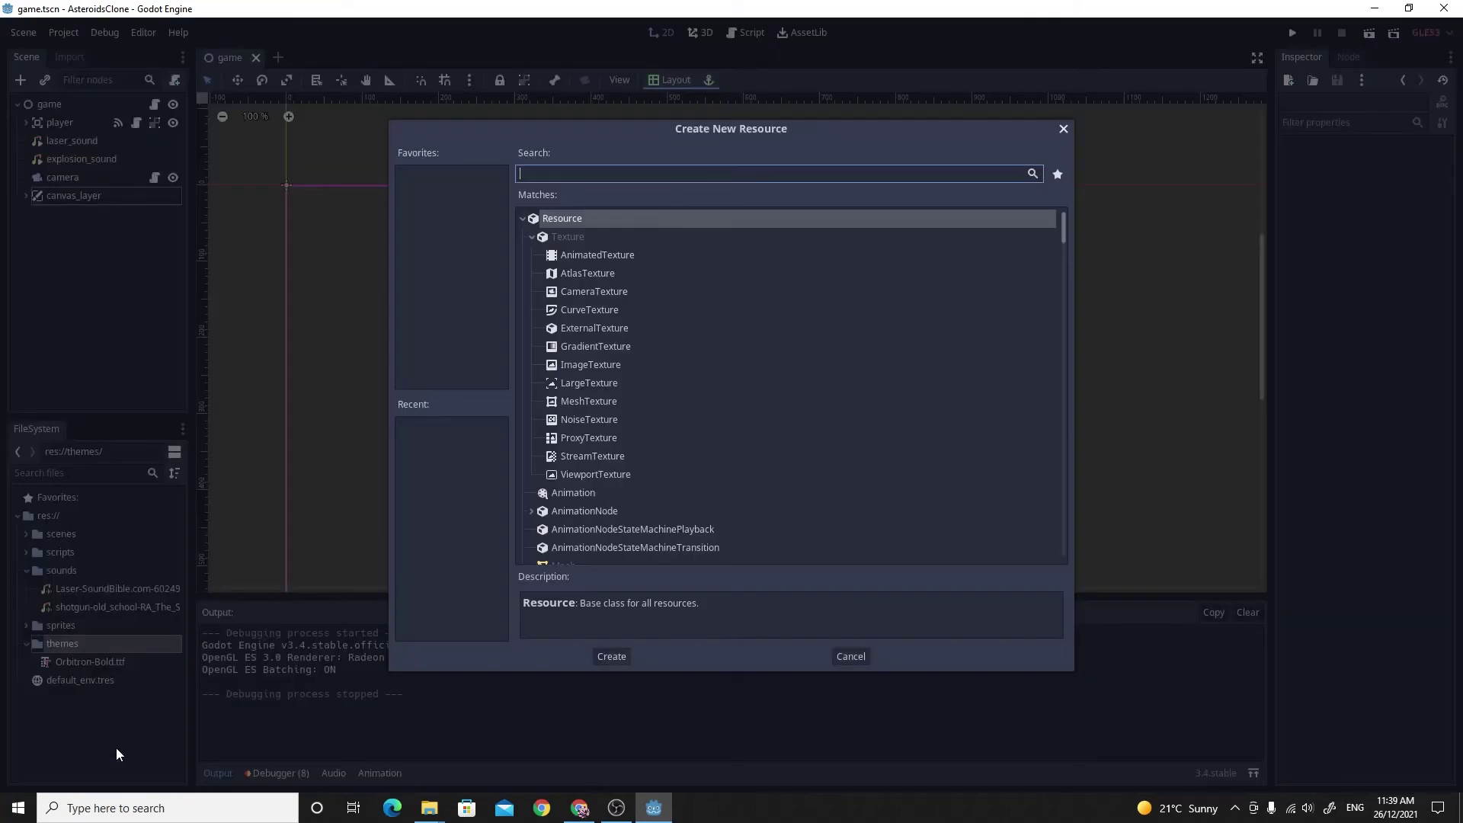
text(them)
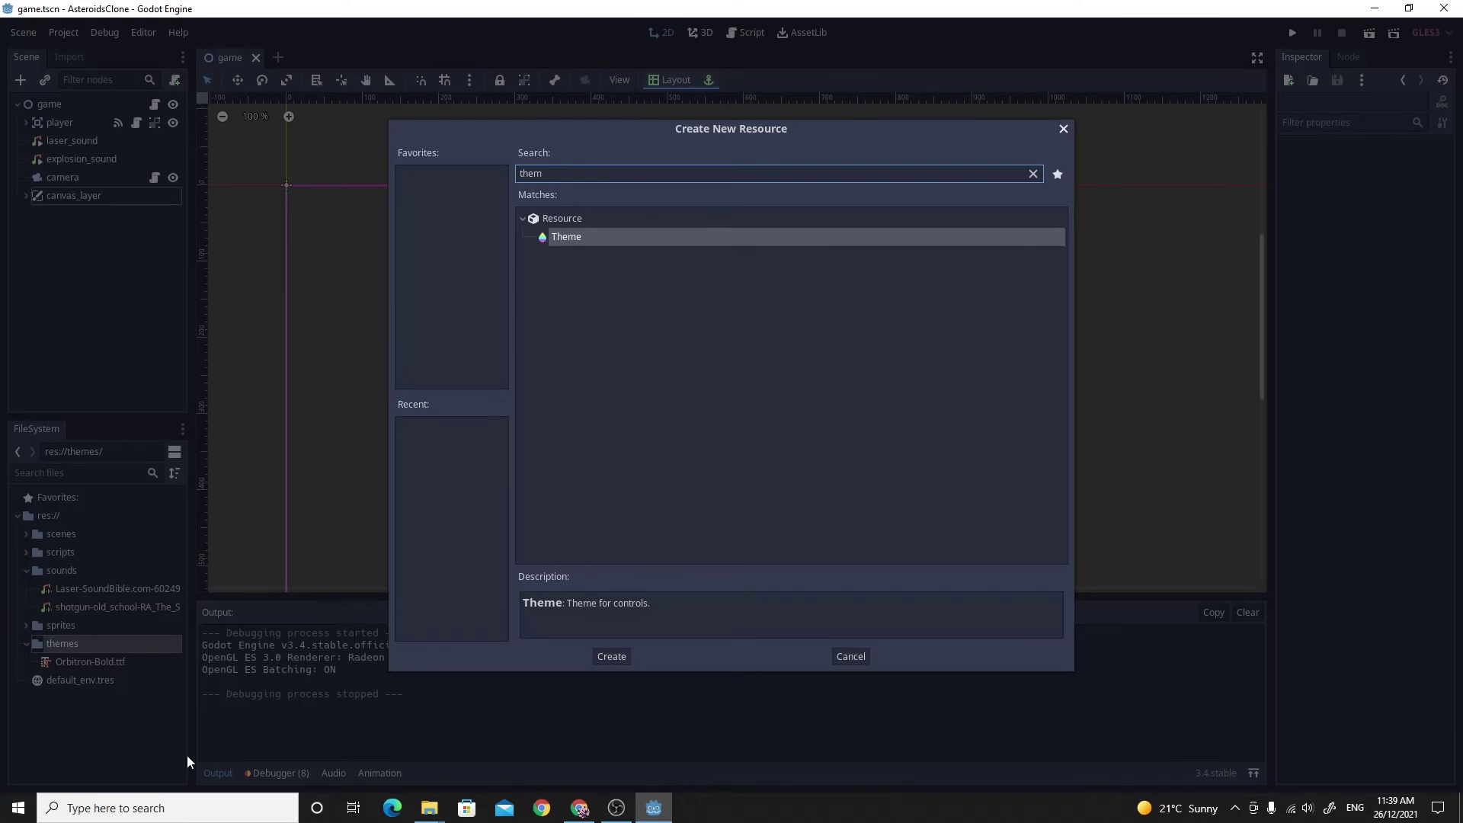
click(570, 238)
click(612, 656)
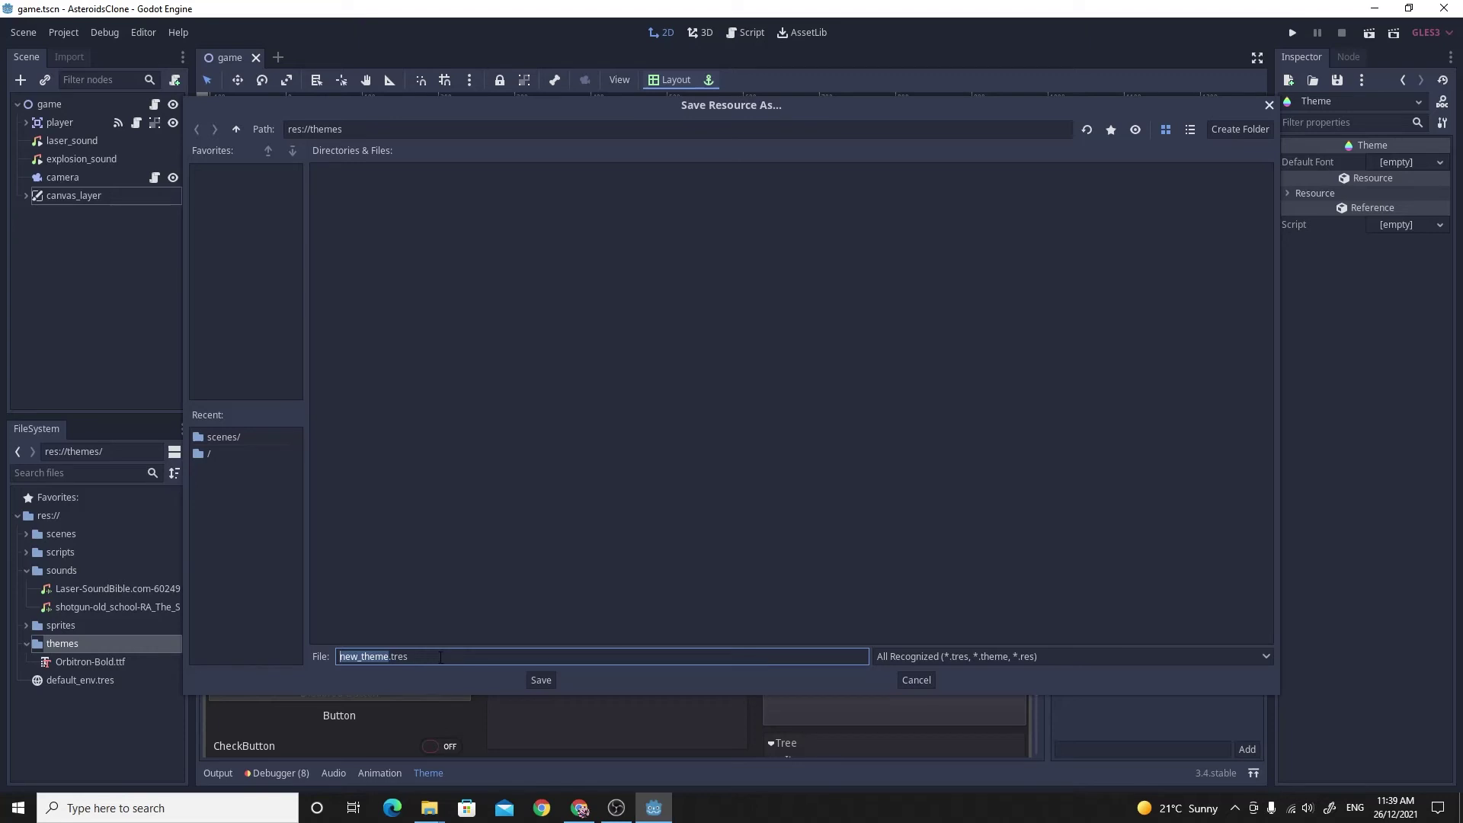
text(orbitron_theme)
click(538, 682)
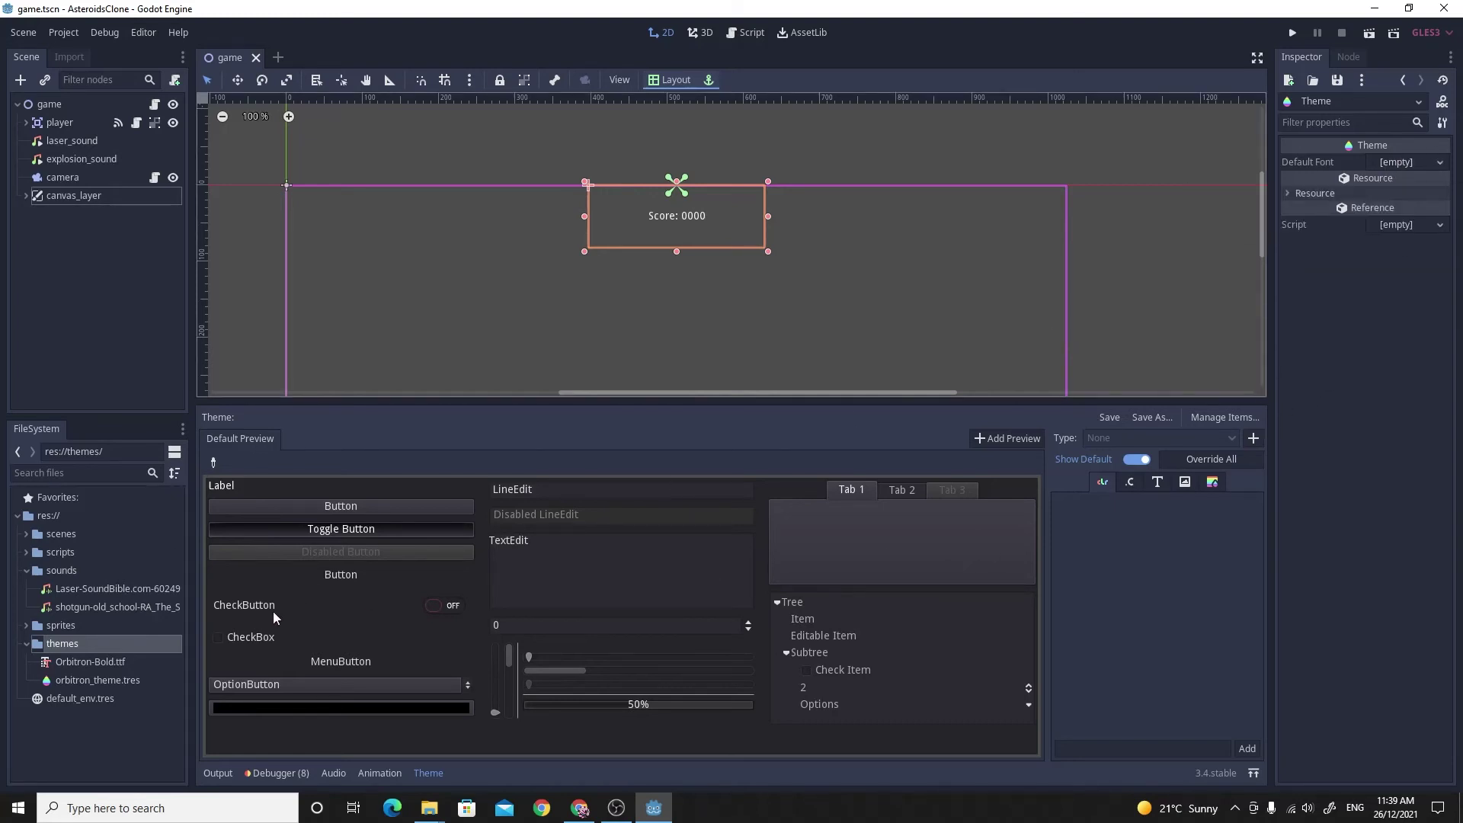
- Give orbitron_theme a new DynamicFont default font with Orbitron-Bold.ttf as its font data
click(131, 680)
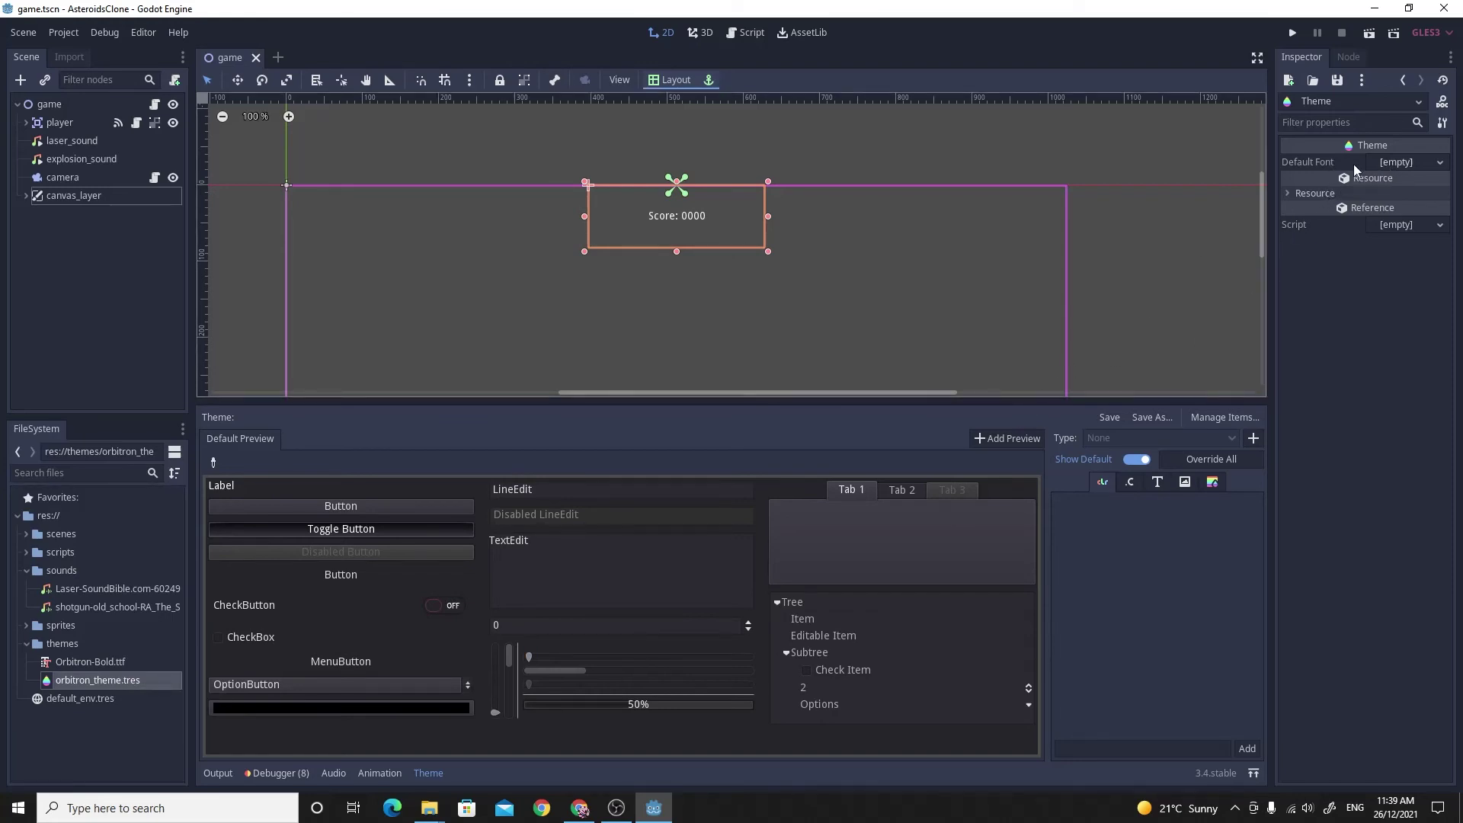
click(1416, 163)
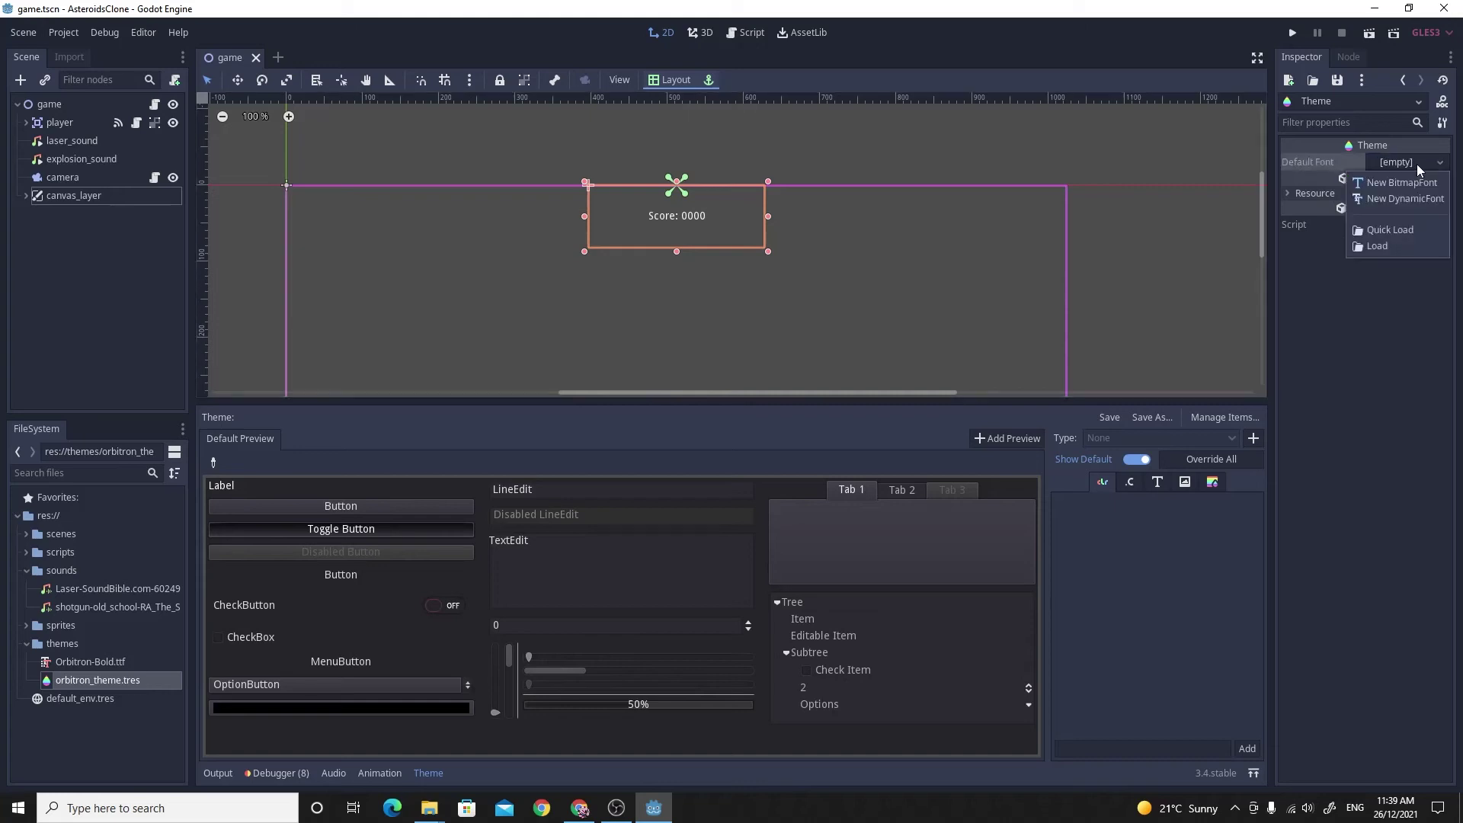
click(1397, 199)
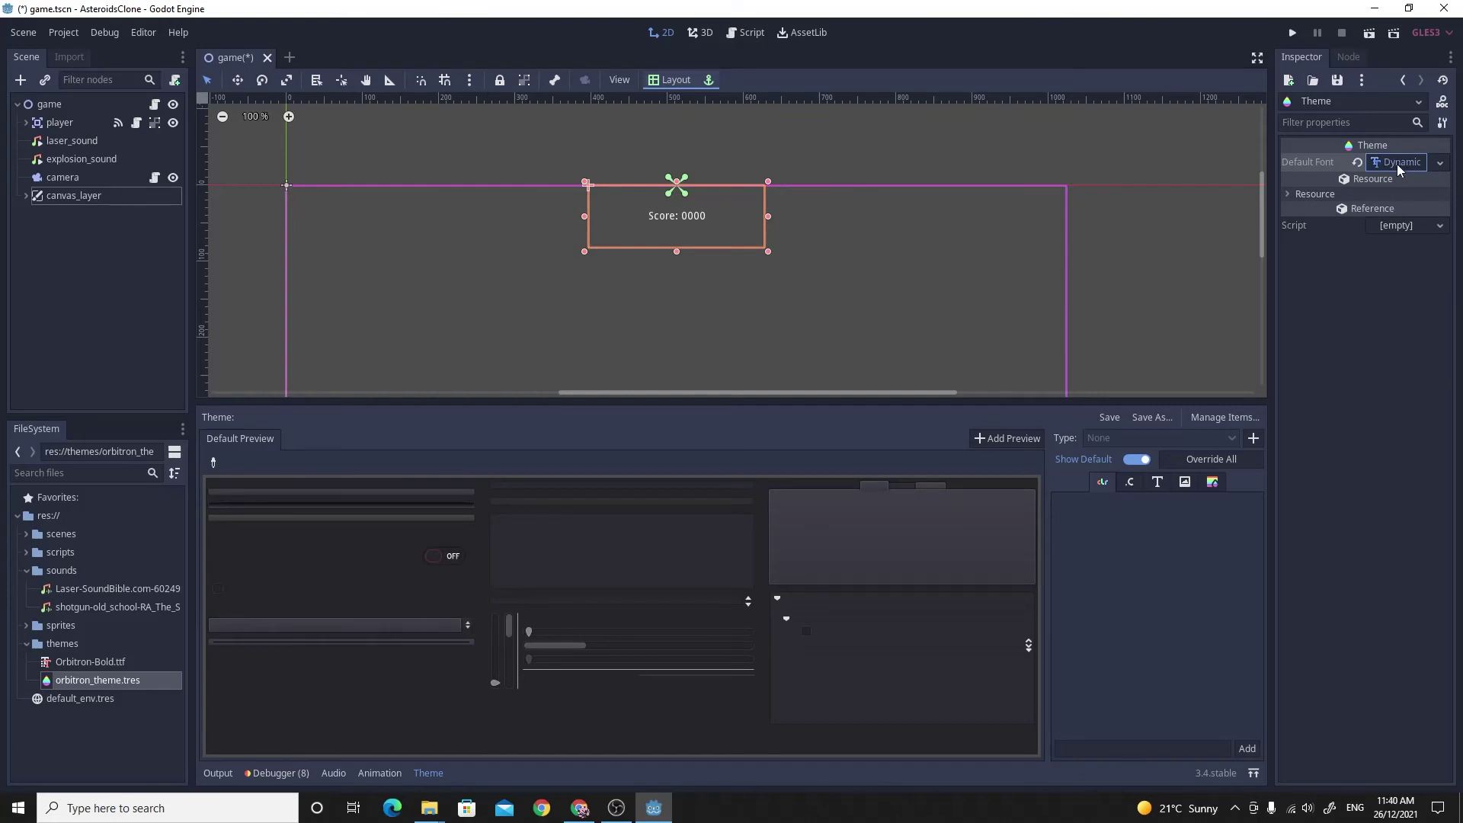
click(1397, 163)
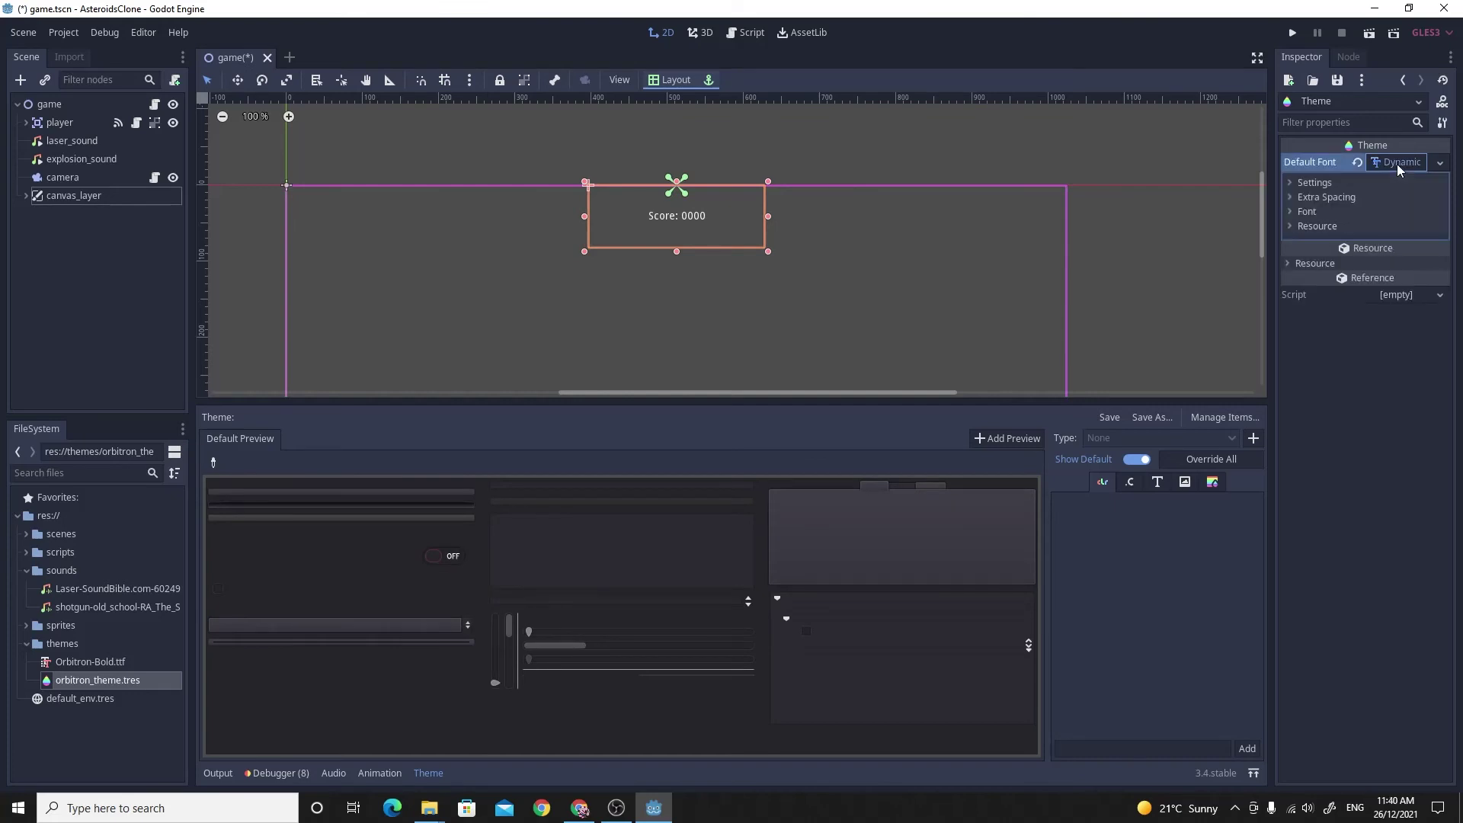
click(1308, 212)
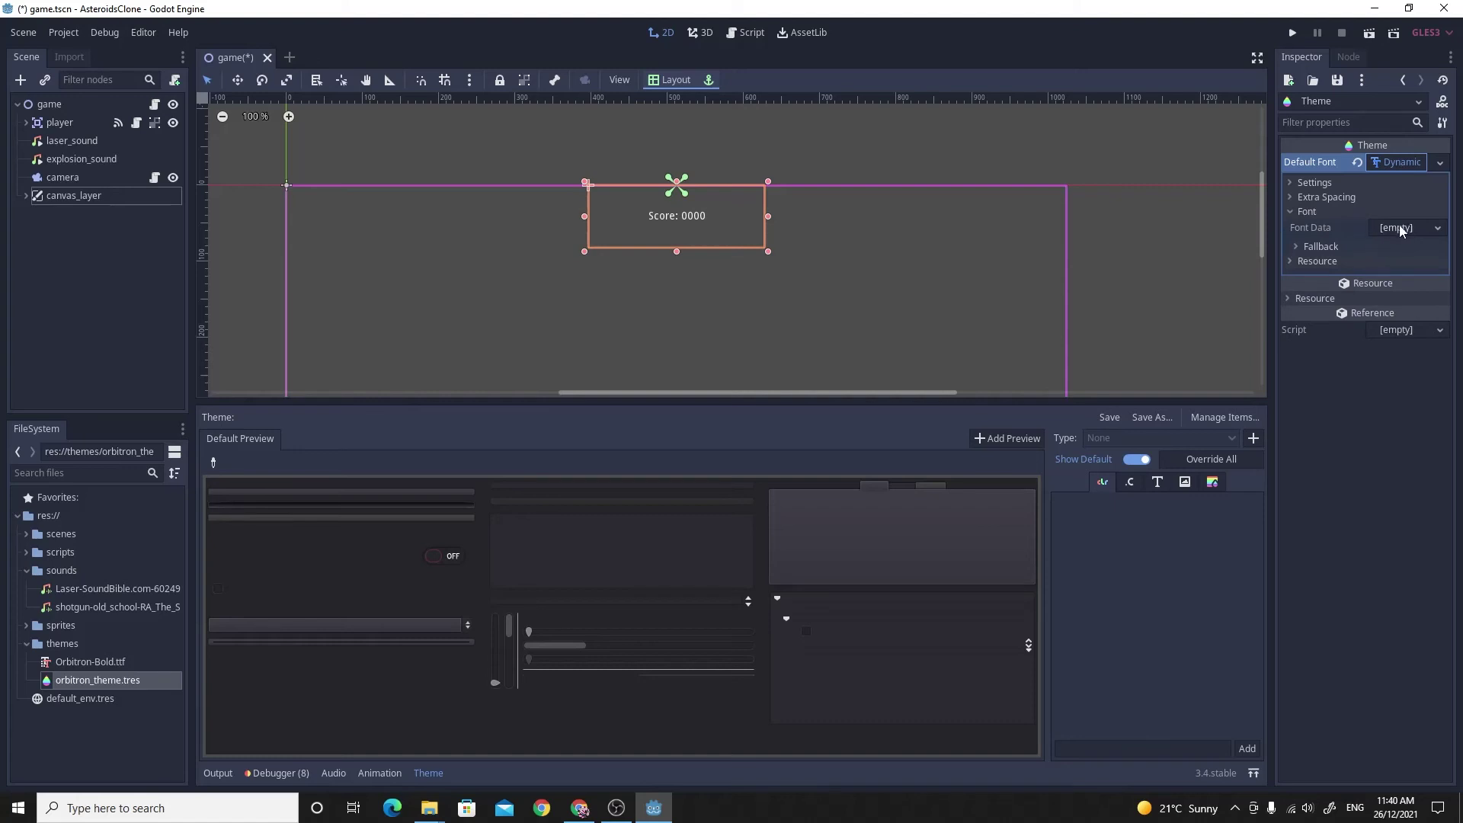
drag(117, 662, 1402, 236)
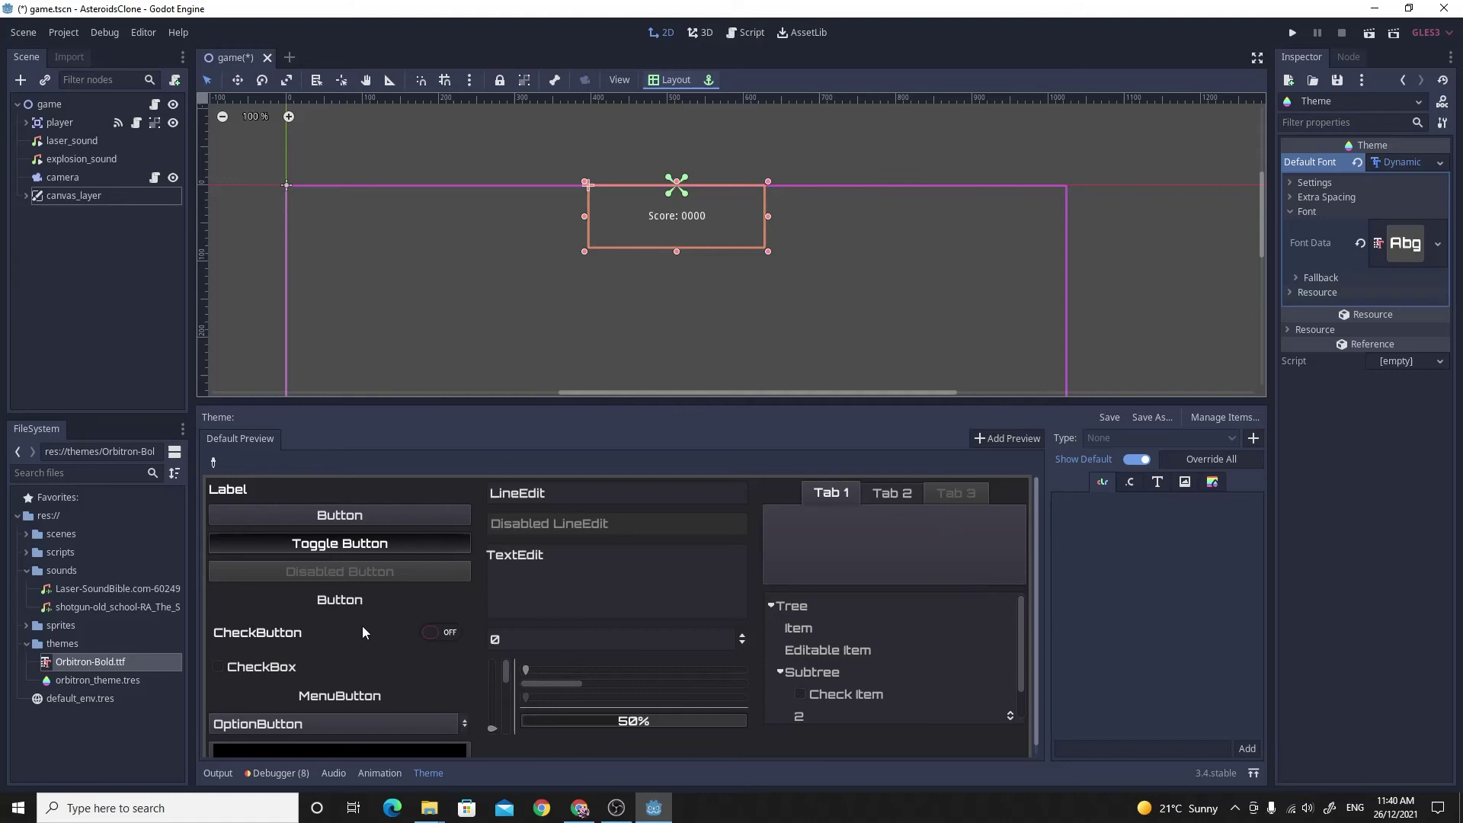
click(1290, 185)
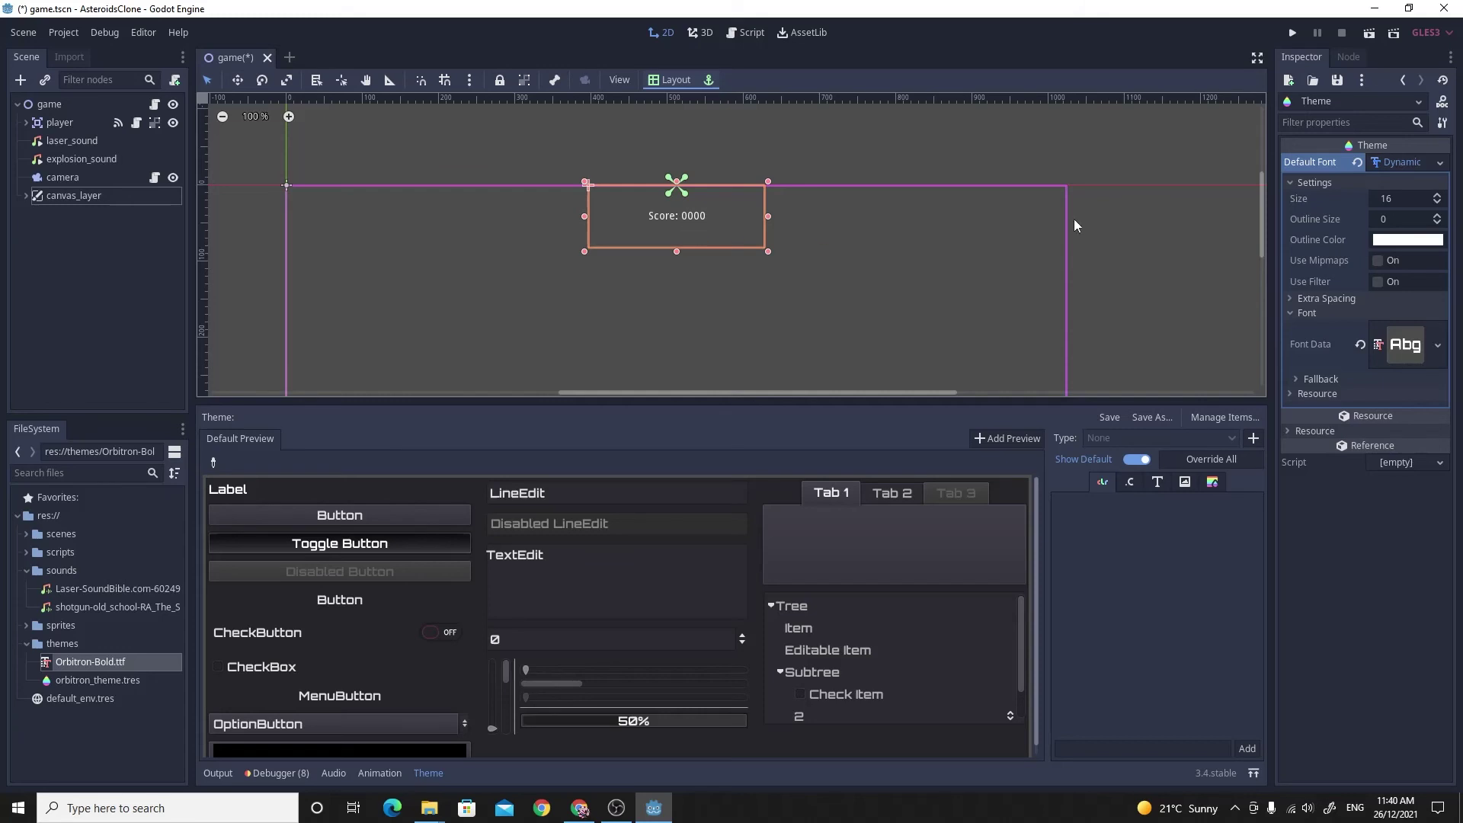
- Enter 48 as the default font's Settings > Size and commit it
click(1400, 198)
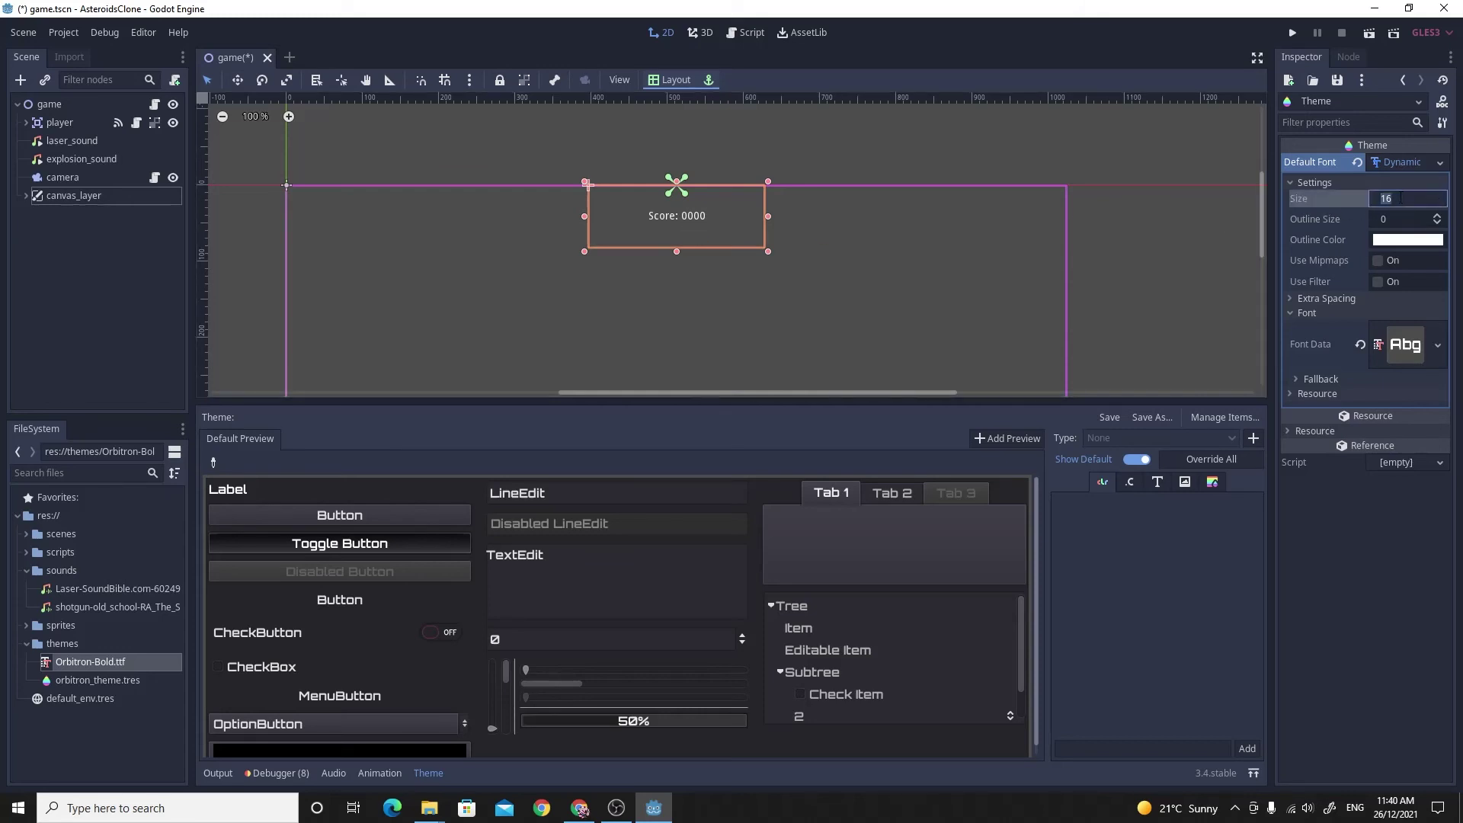
text(48)
key(Return)
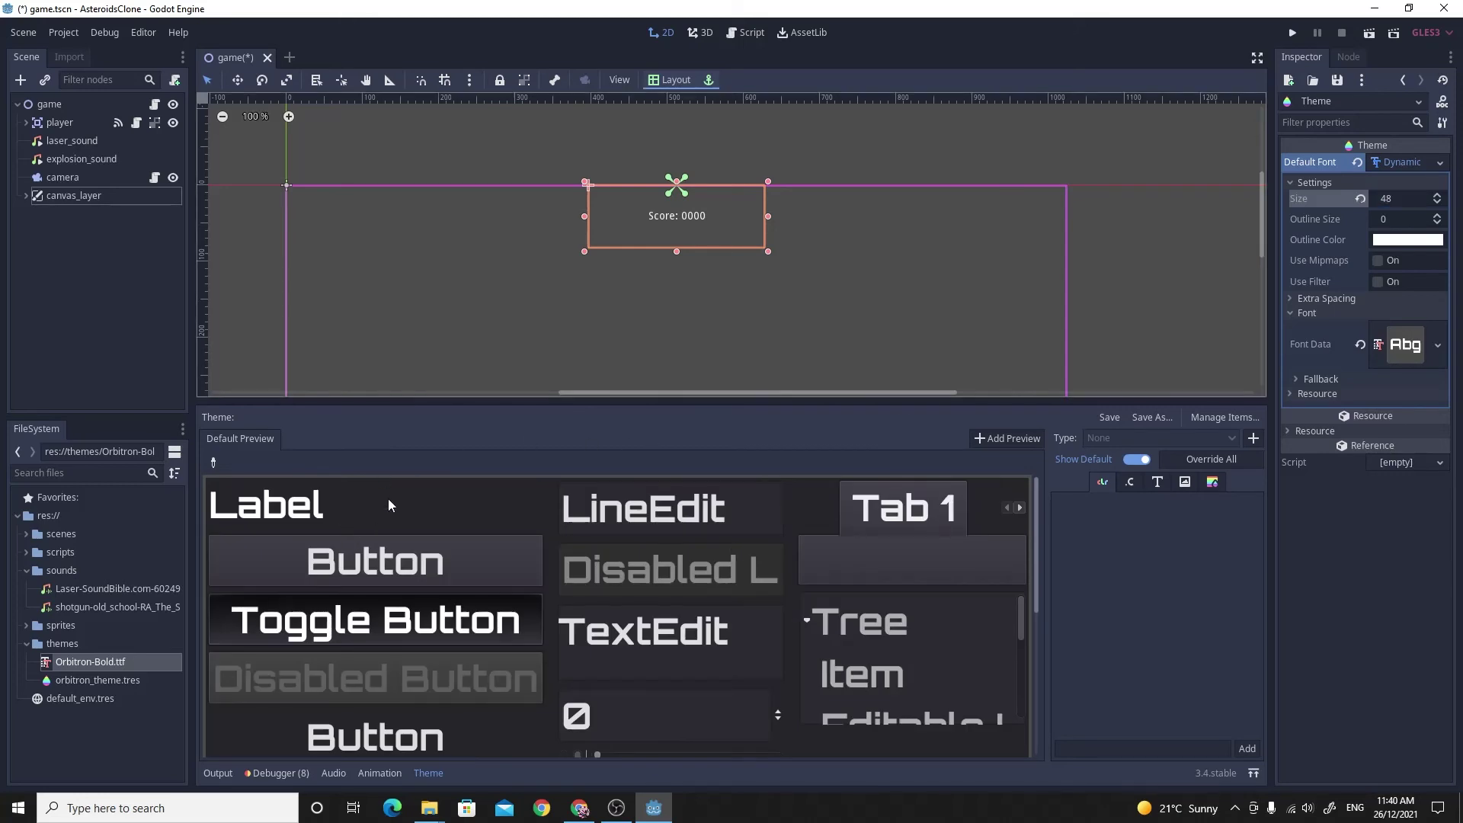
scroll(855, 654, down, 5)
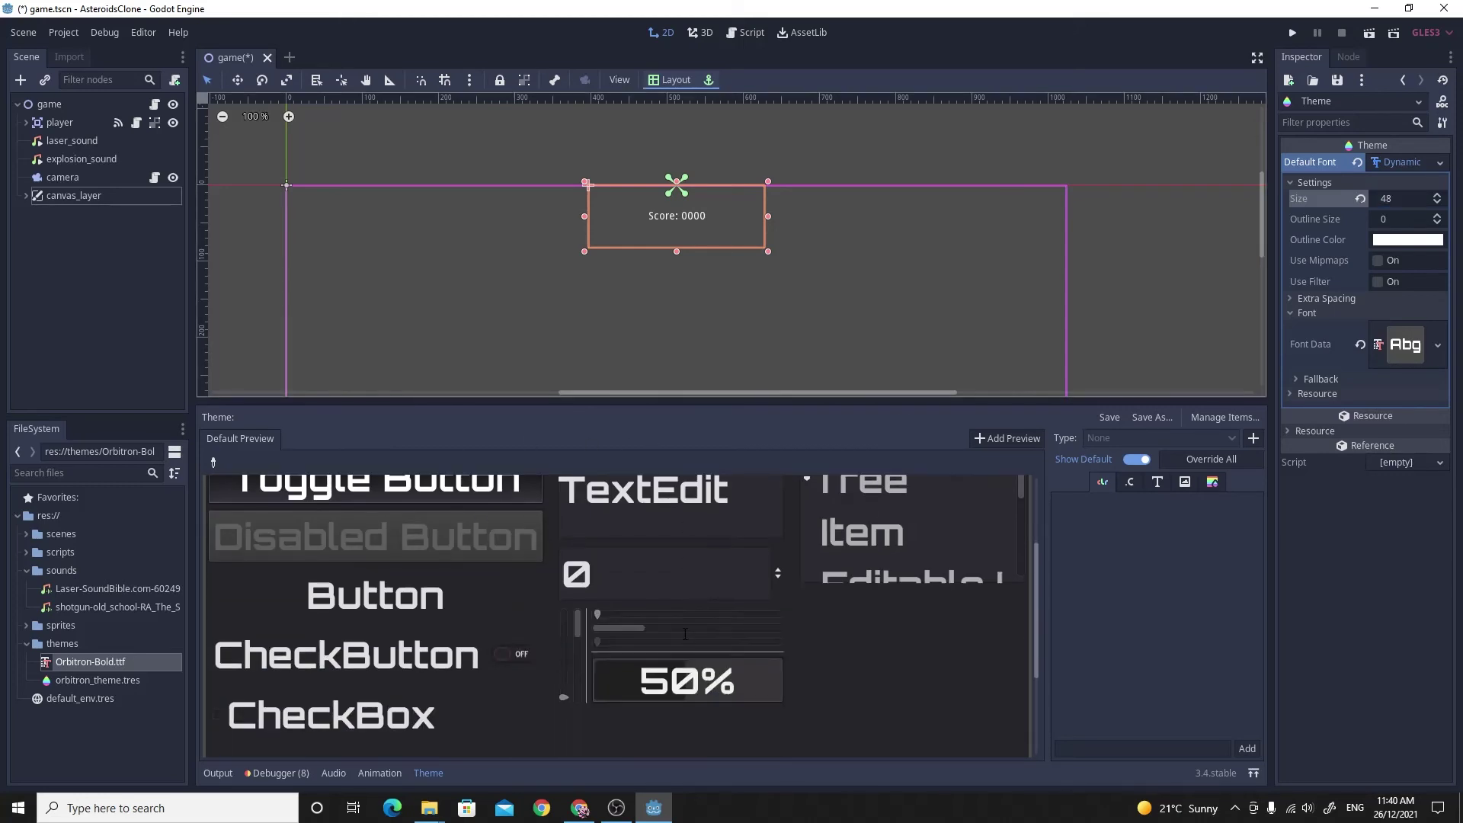
scroll(562, 628, up, 2)
scroll(915, 547, up, 2)
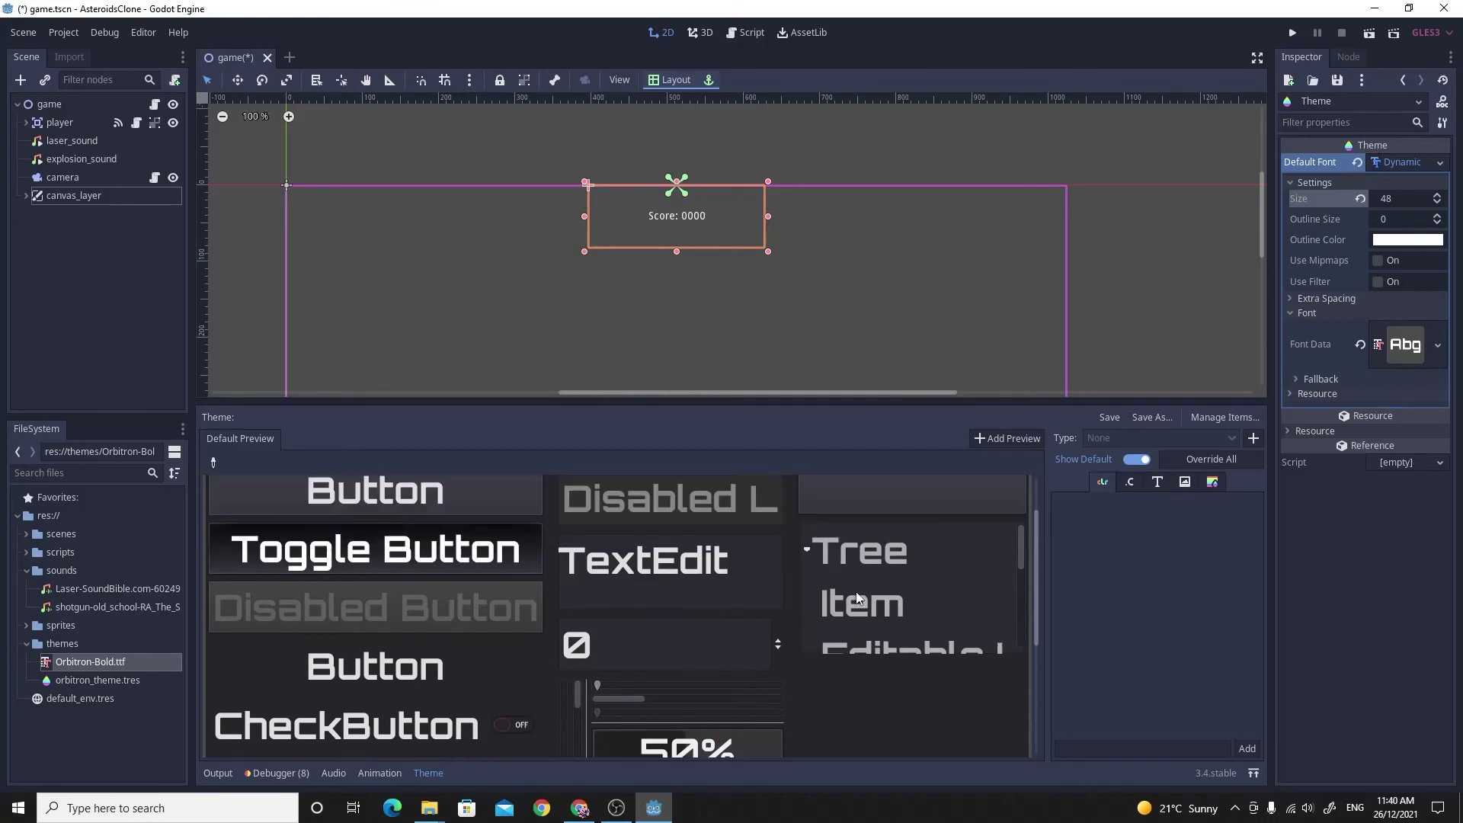
scroll(693, 598, up, 1)
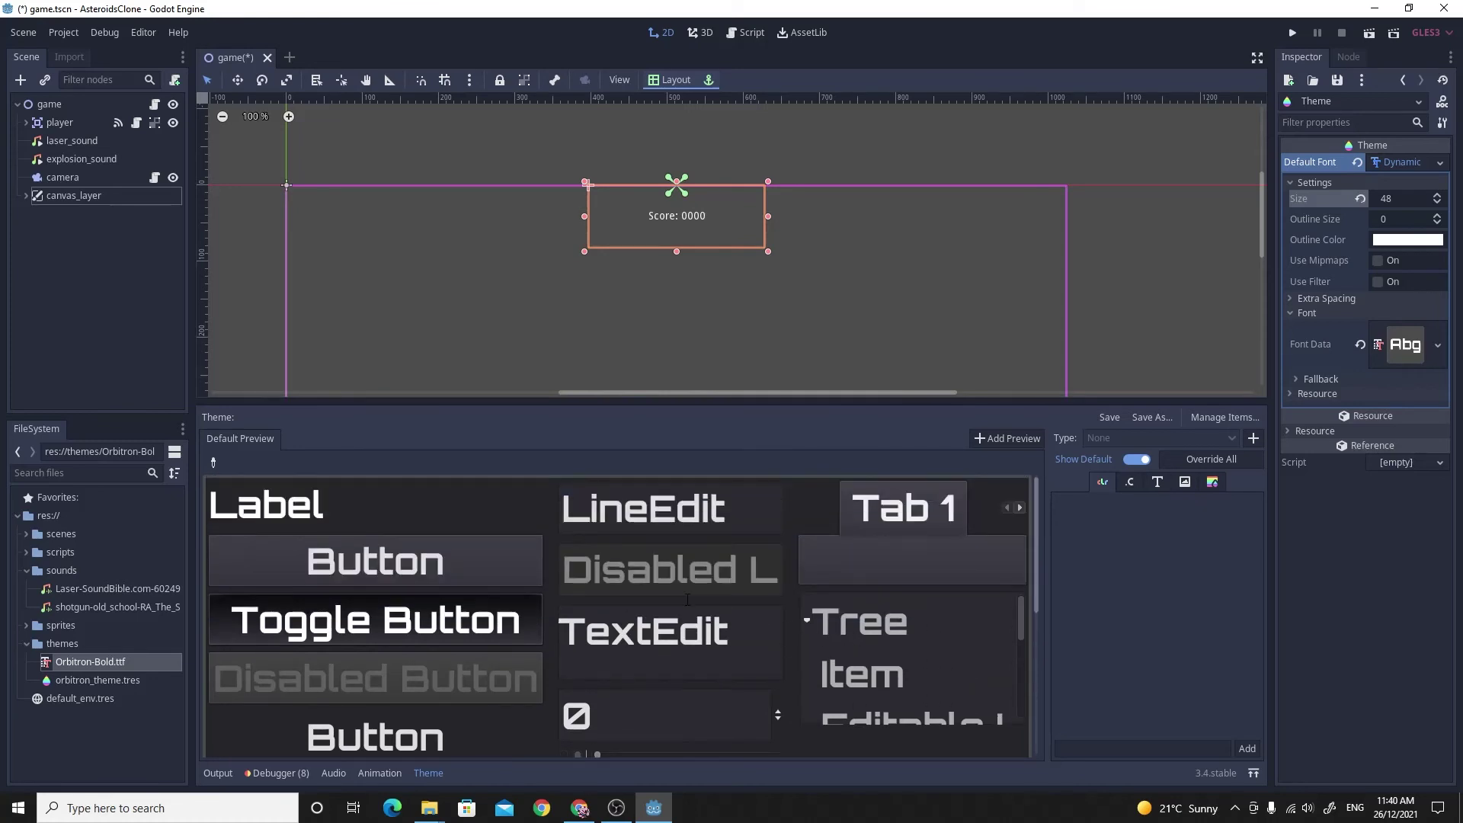
scroll(369, 518, down, 3)
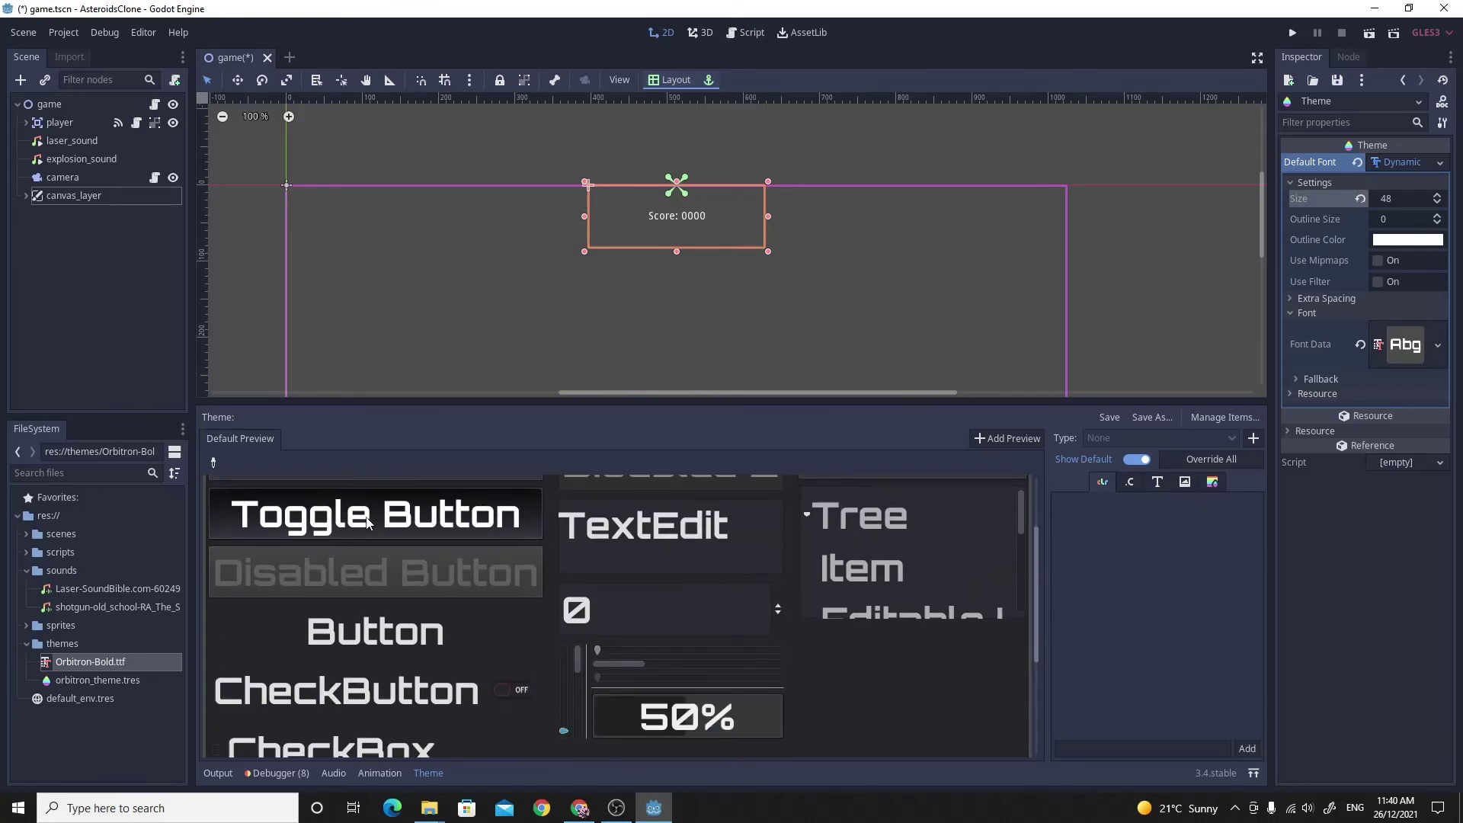
scroll(367, 518, up, 3)
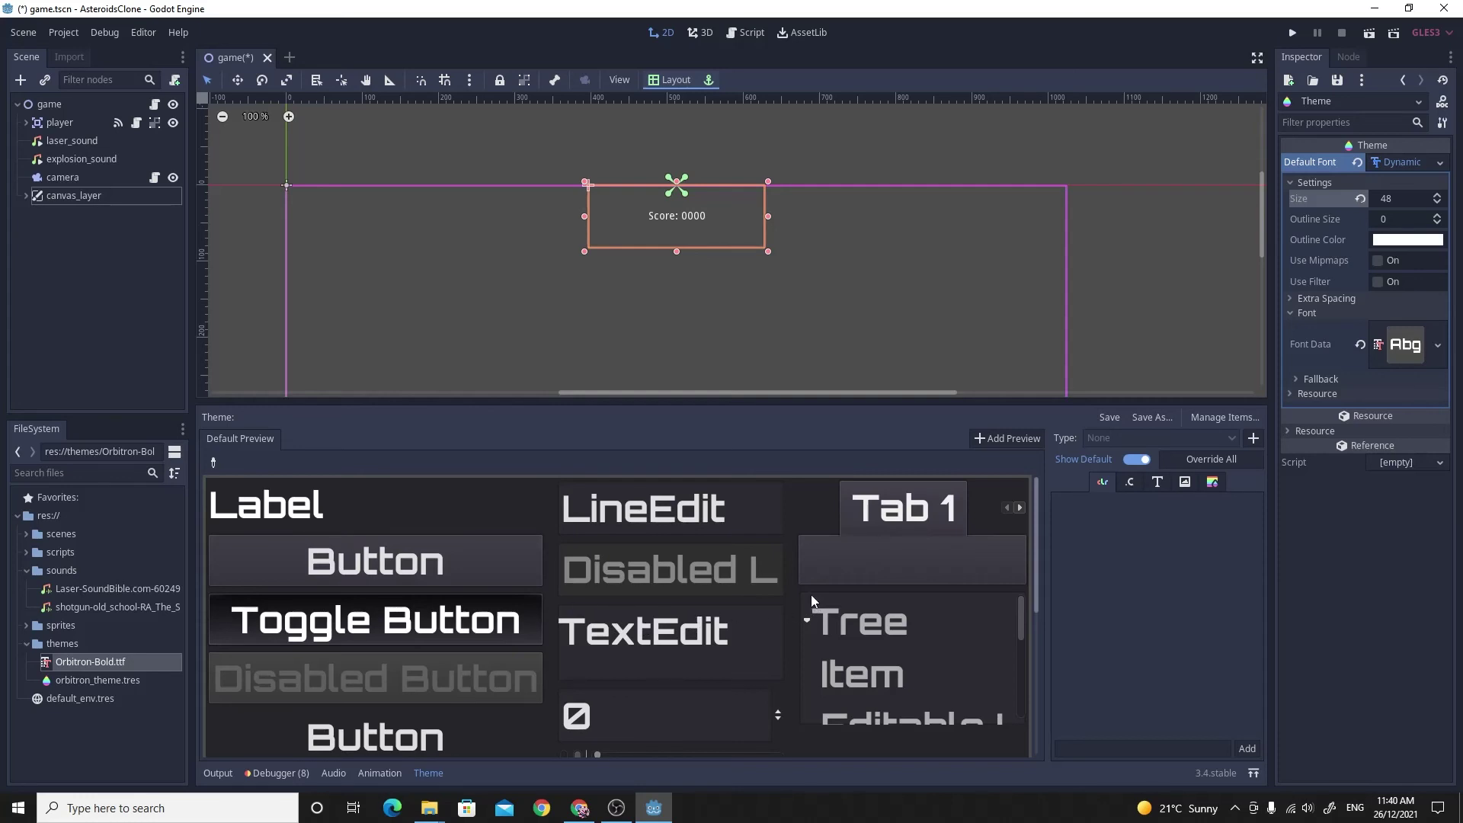
click(1398, 199)
key(Return)
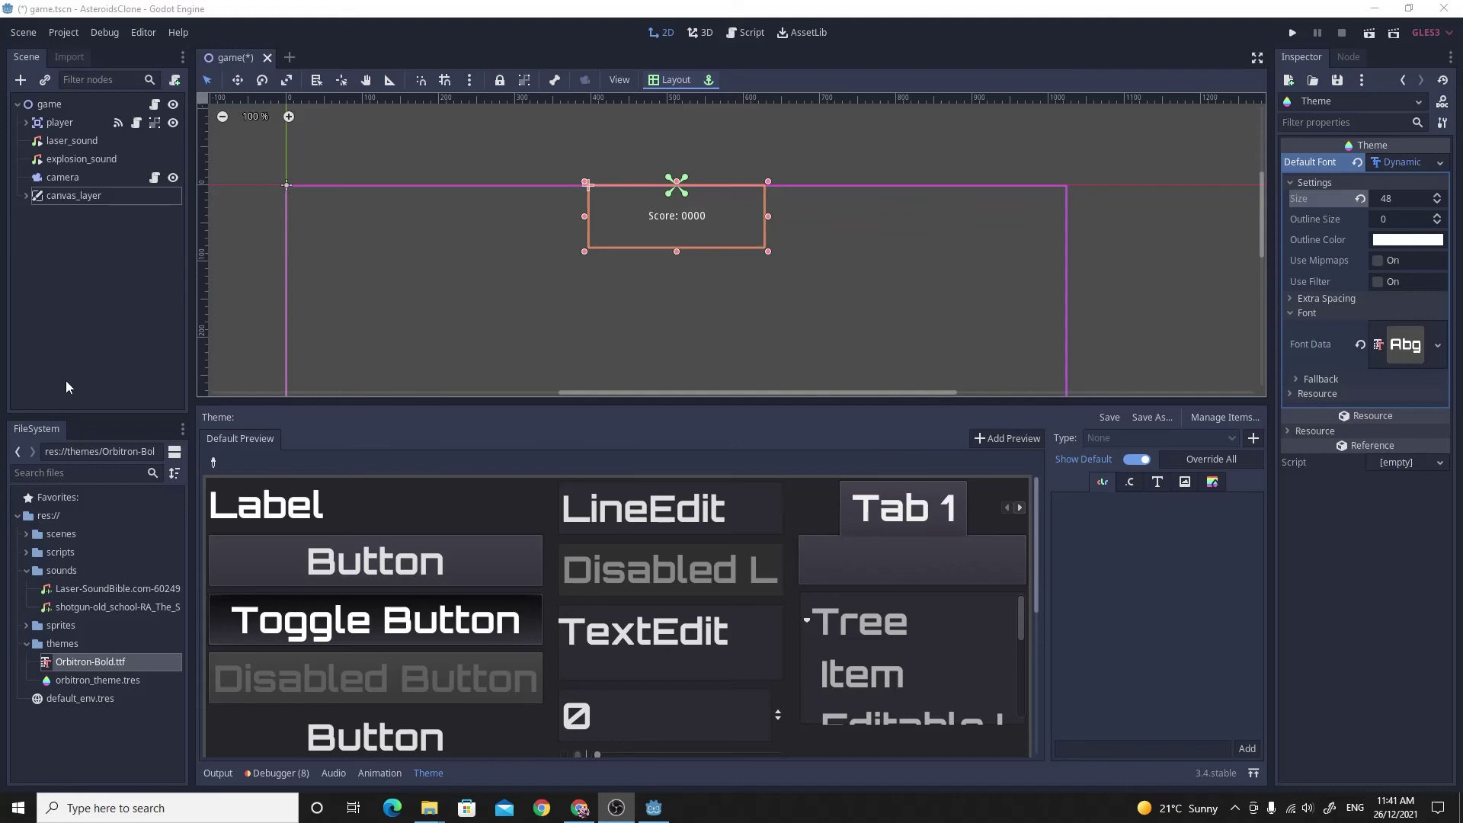
- Select score_label under canvas_layer and assign orbitron_theme.tres as its Theme
click(55, 195)
click(26, 197)
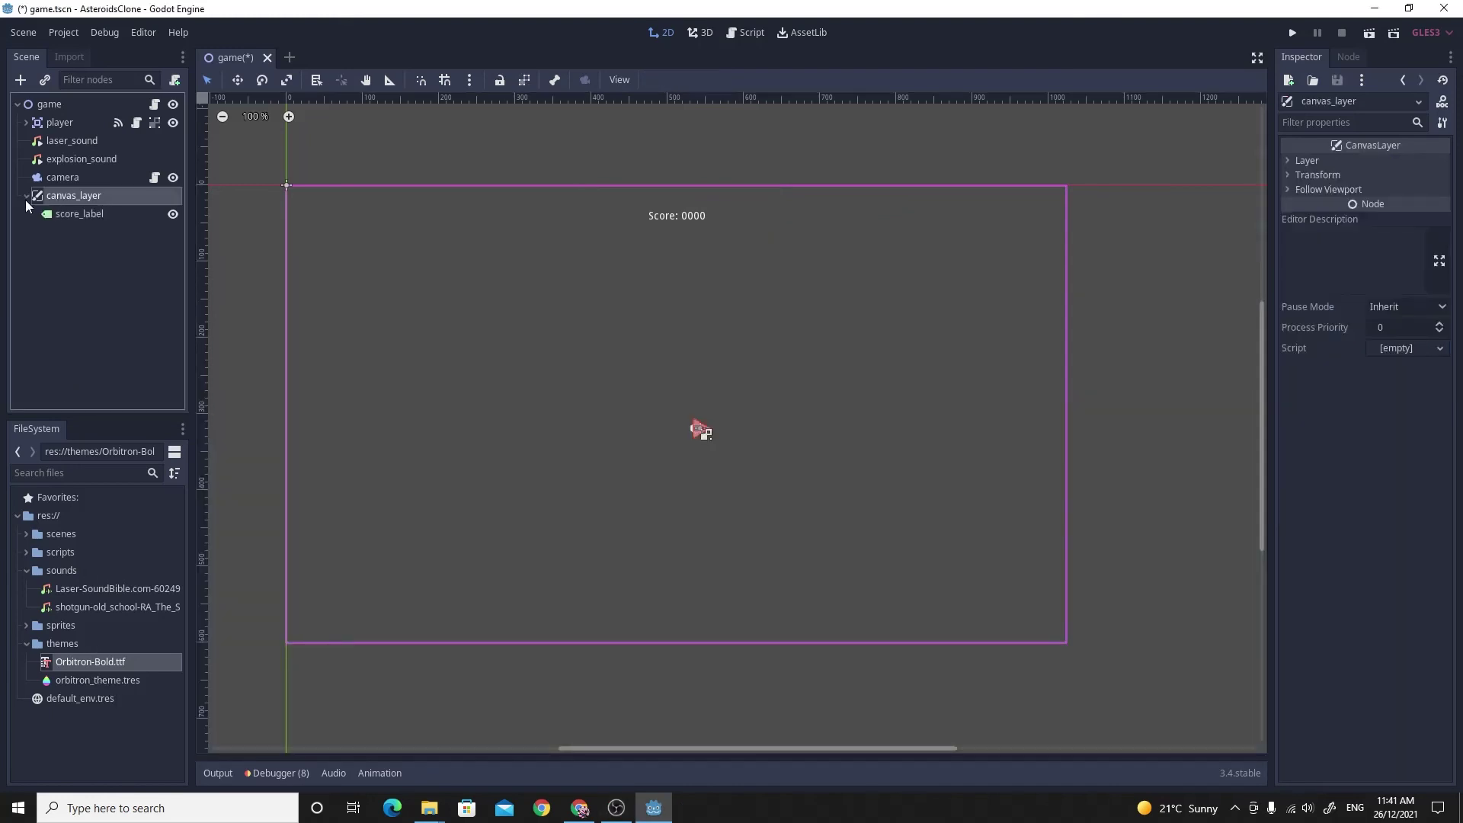
click(59, 219)
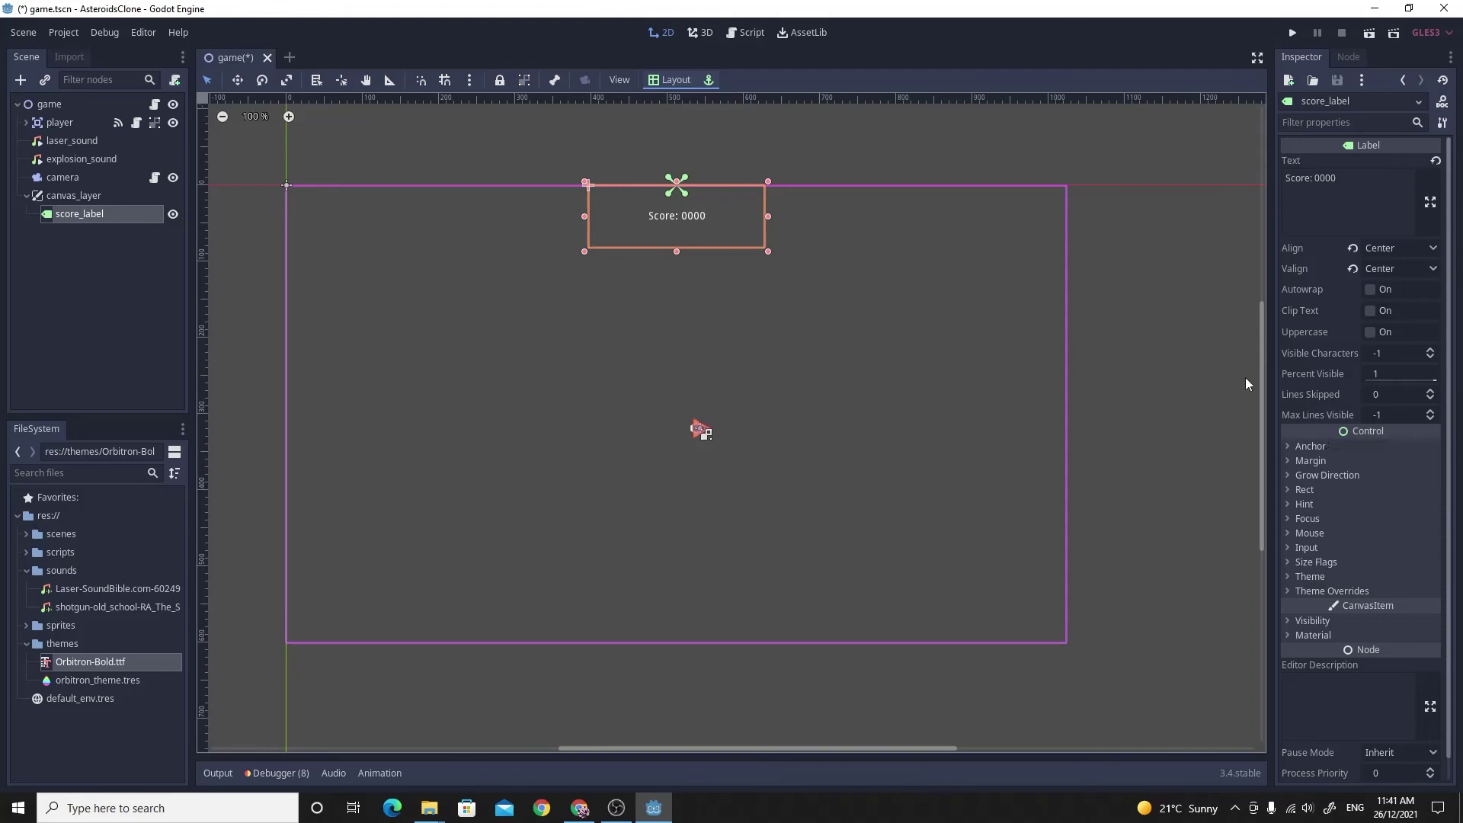
click(1307, 577)
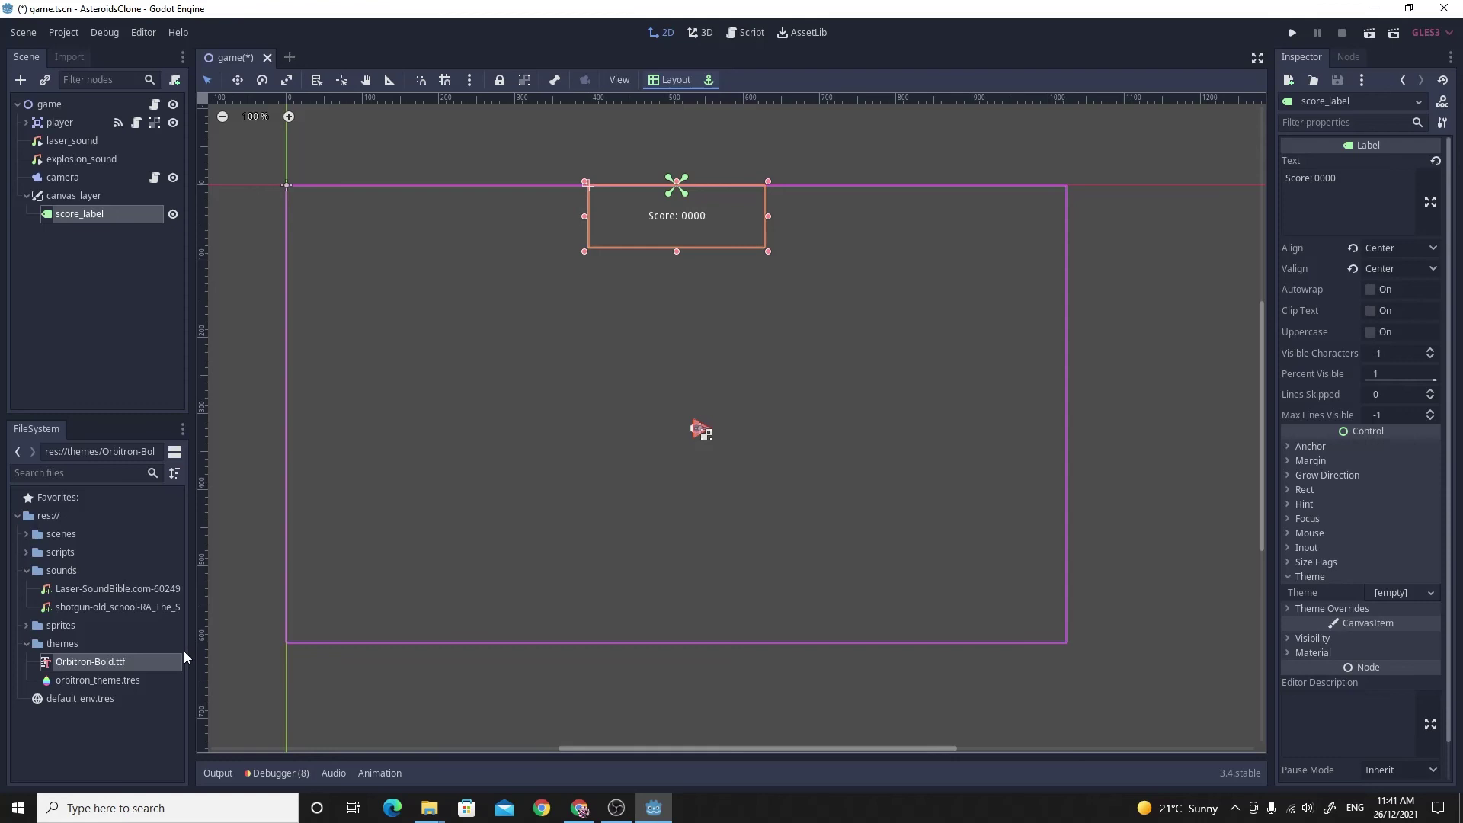
drag(98, 679, 1402, 593)
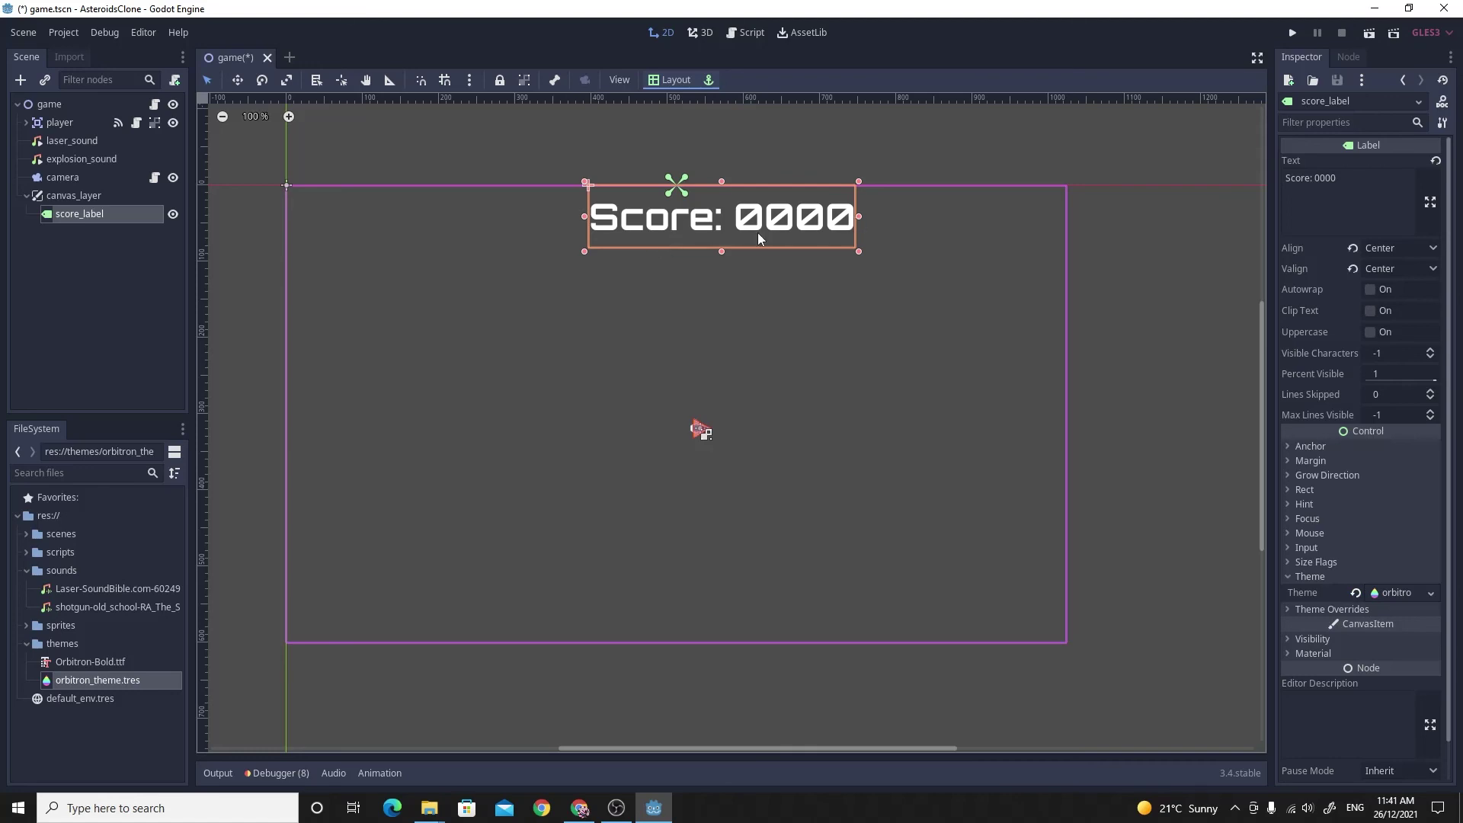
- Widen the score label box and anchor it with the Center Top preset
drag(859, 251, 890, 256)
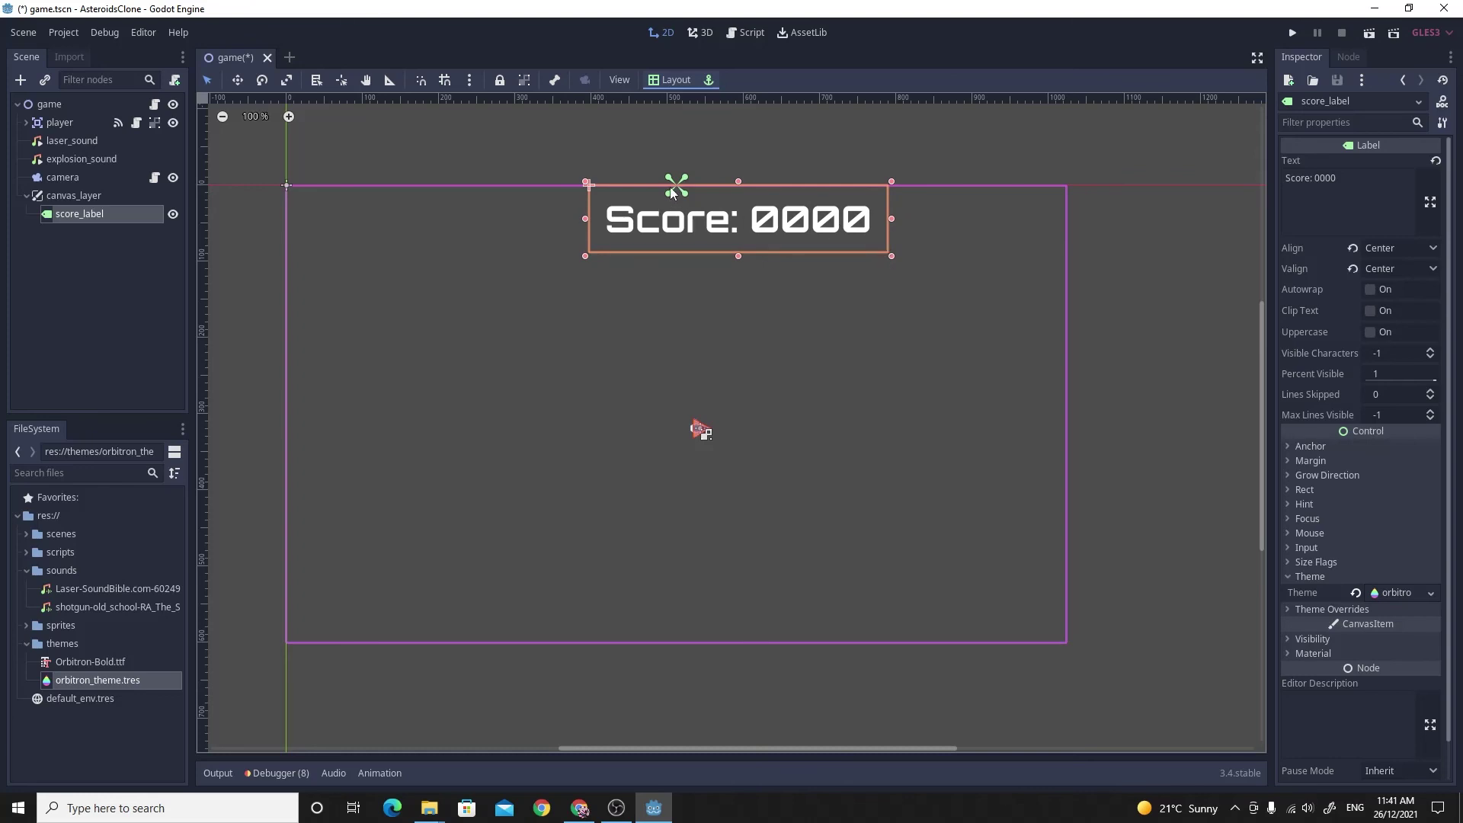
click(676, 81)
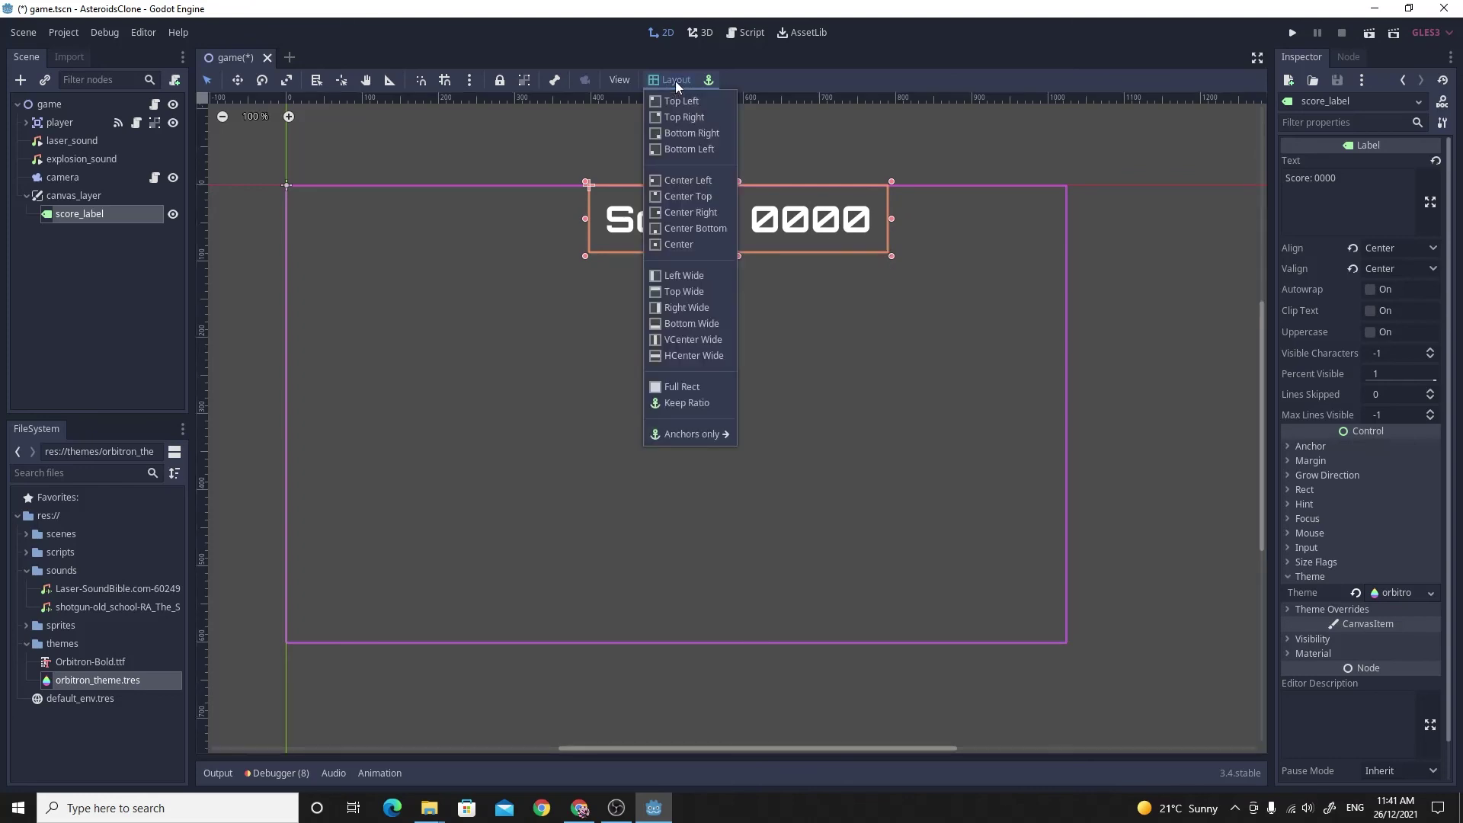
click(675, 198)
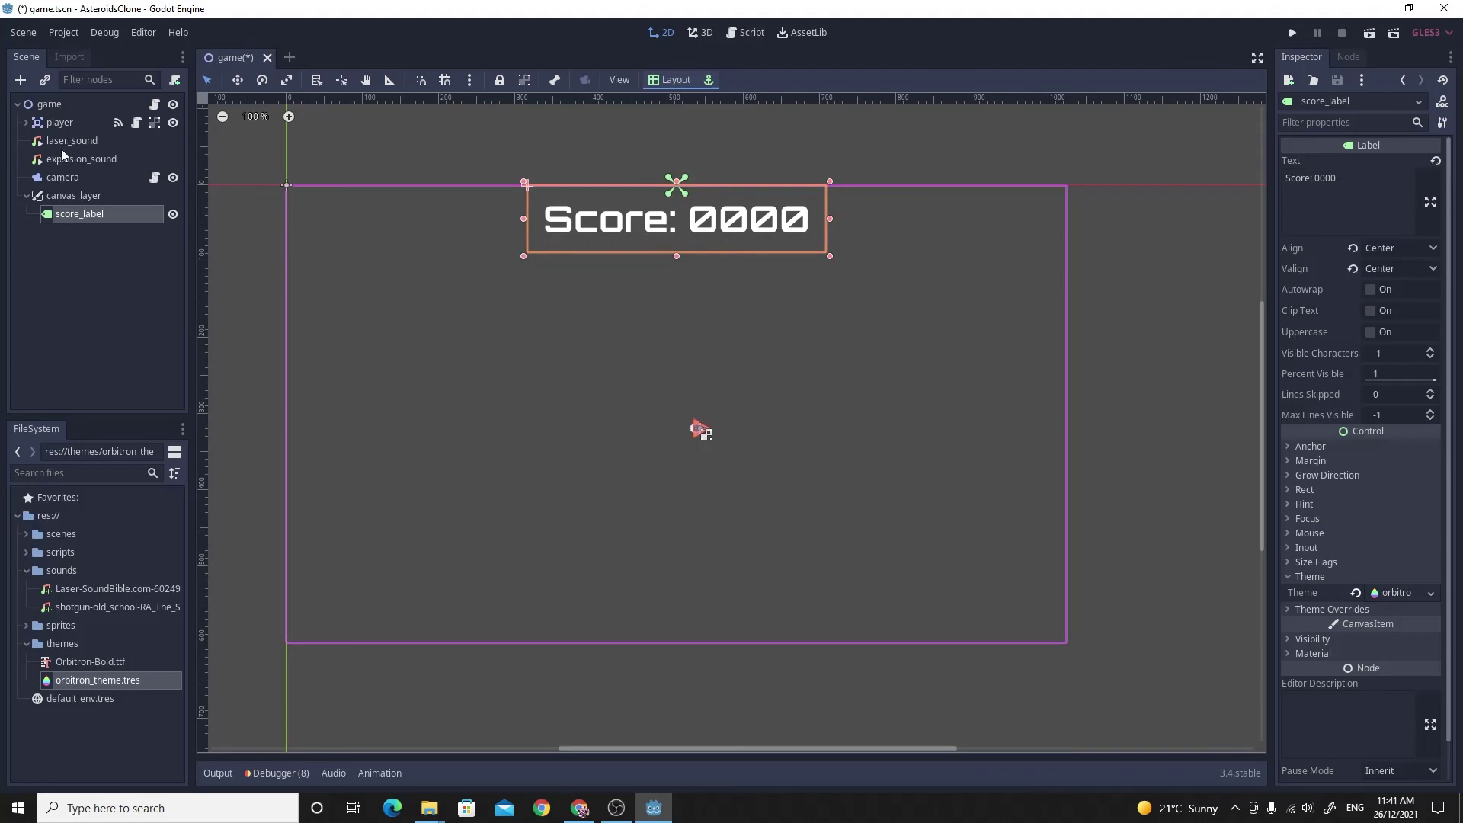
- Nudge the player ship left to about 519, 321 and save game.tscn
click(59, 124)
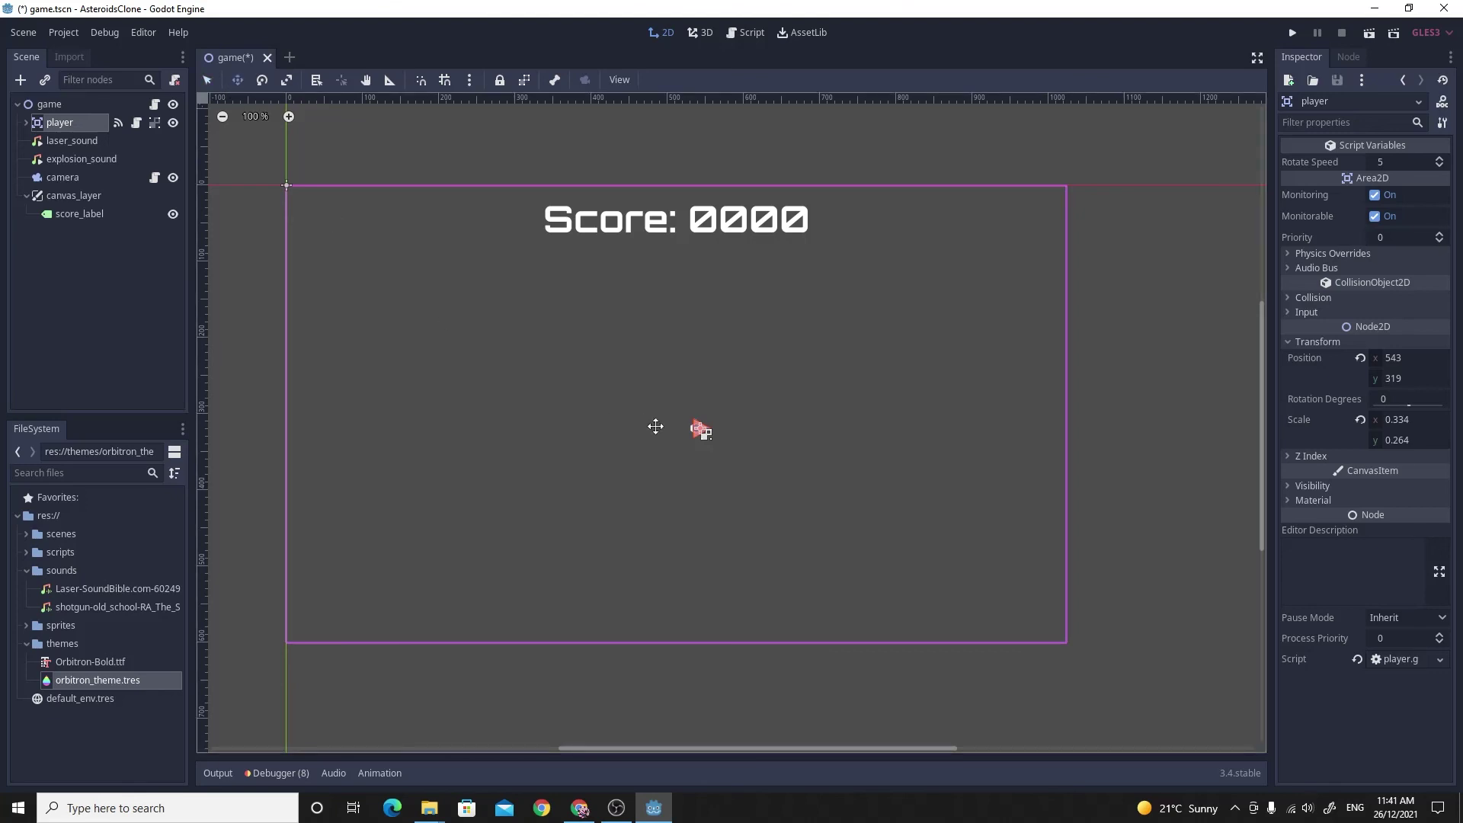
drag(695, 430, 675, 429)
drag(676, 429, 678, 432)
click(49, 103)
key(ctrl+s)
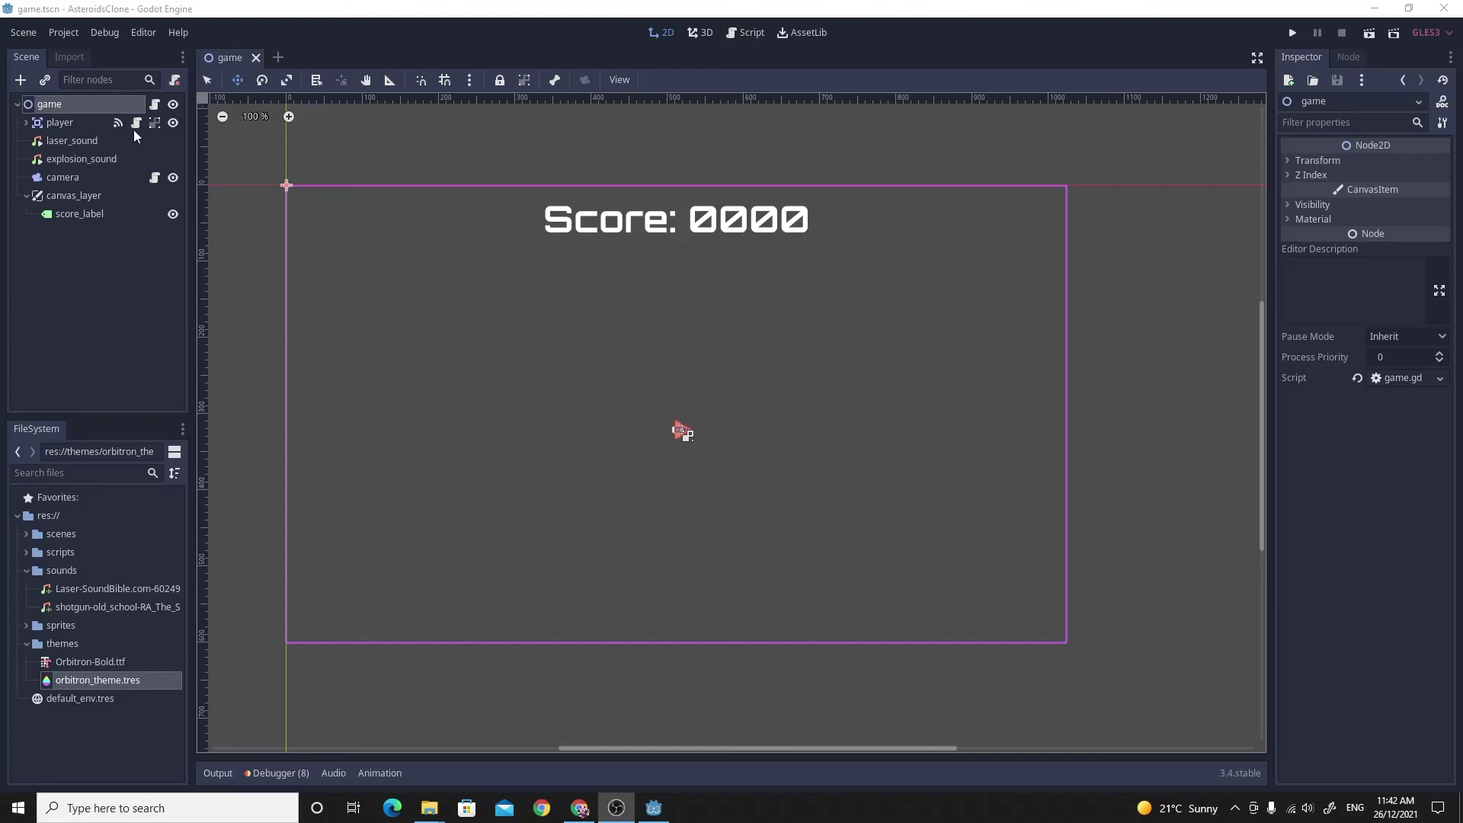
- Set Project Settings > Rendering > Environment Default Clear Color to black (000000)
click(63, 32)
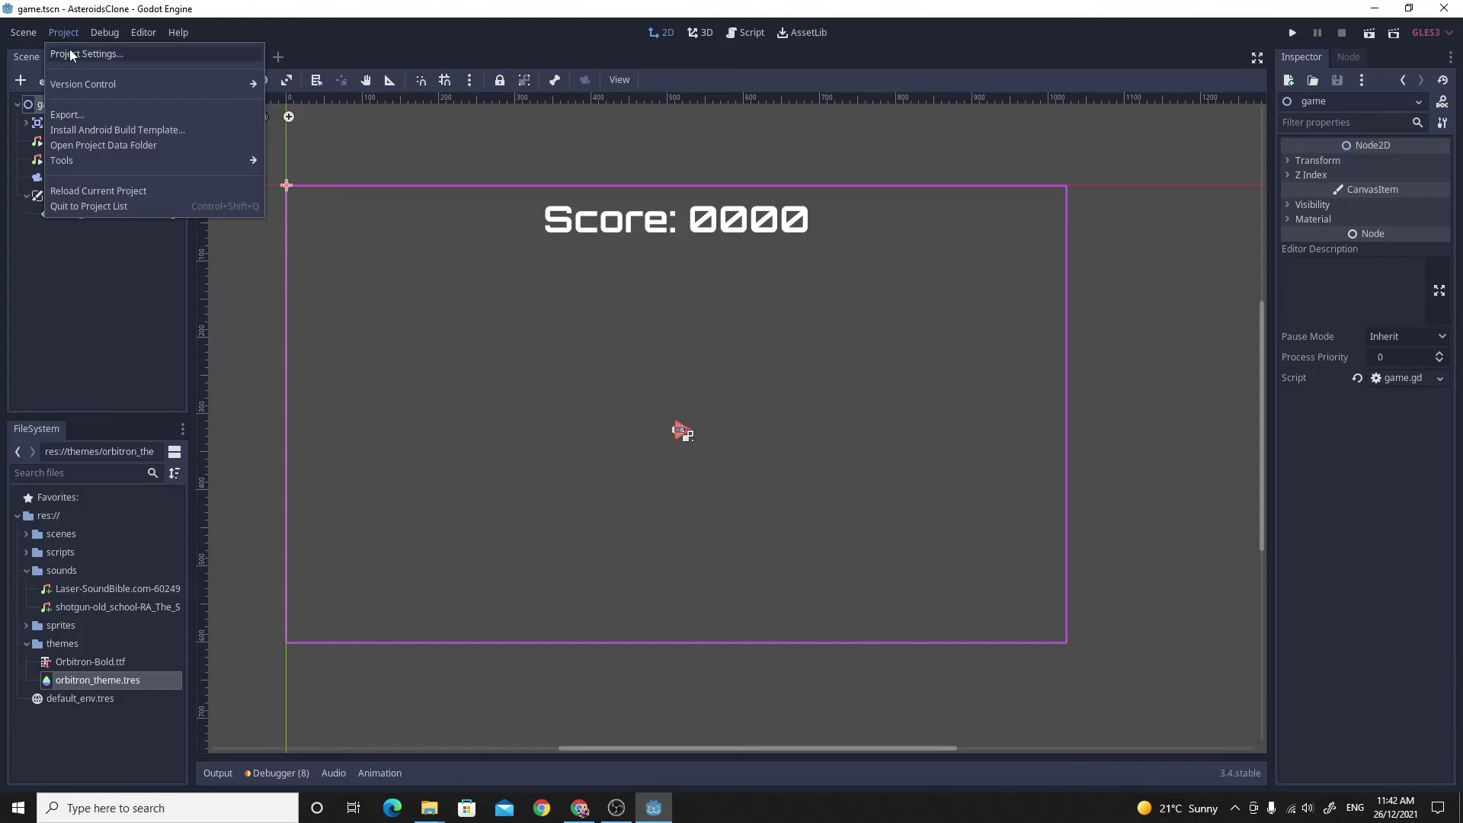
click(72, 53)
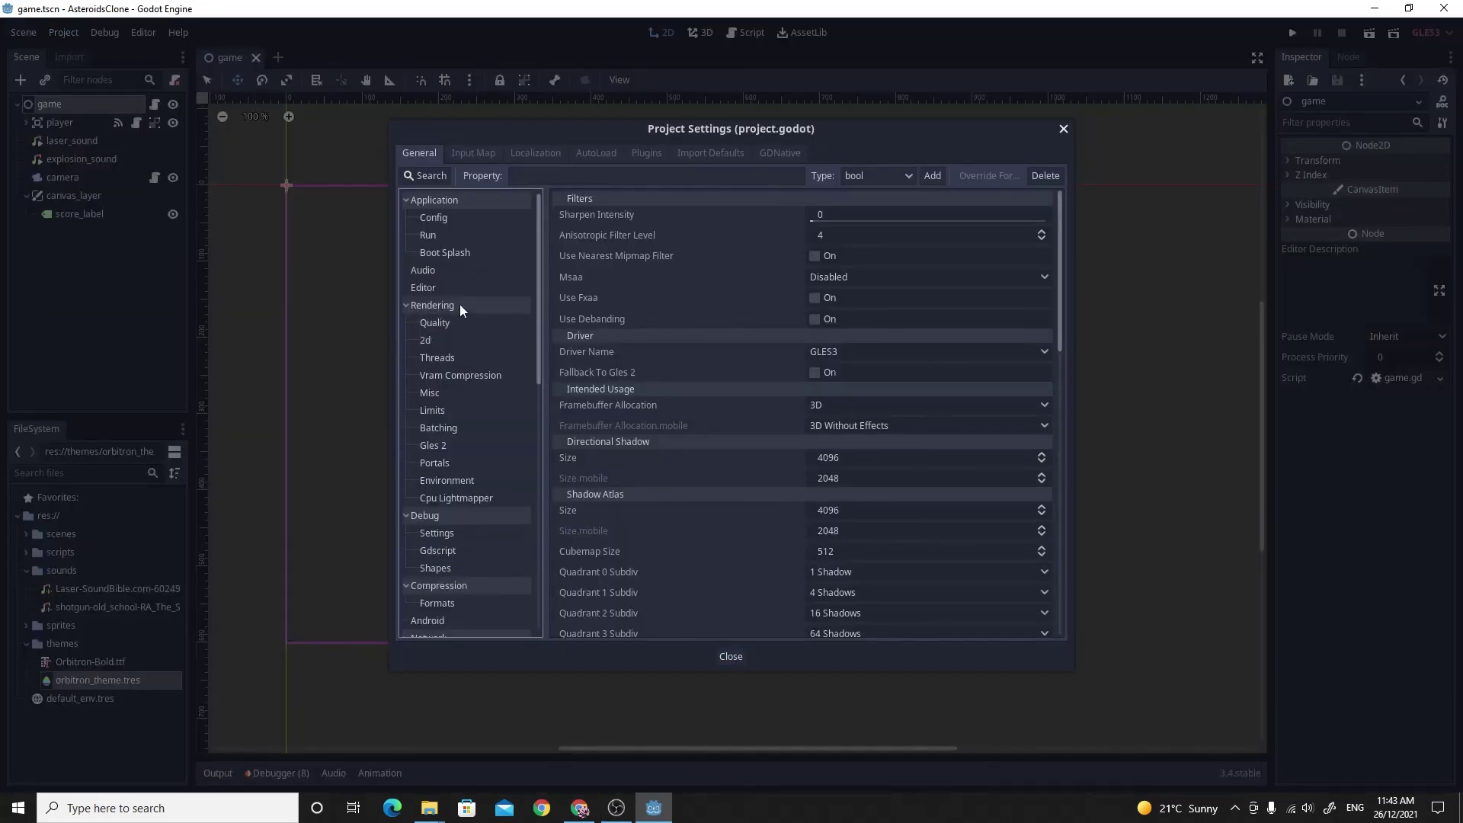
click(439, 482)
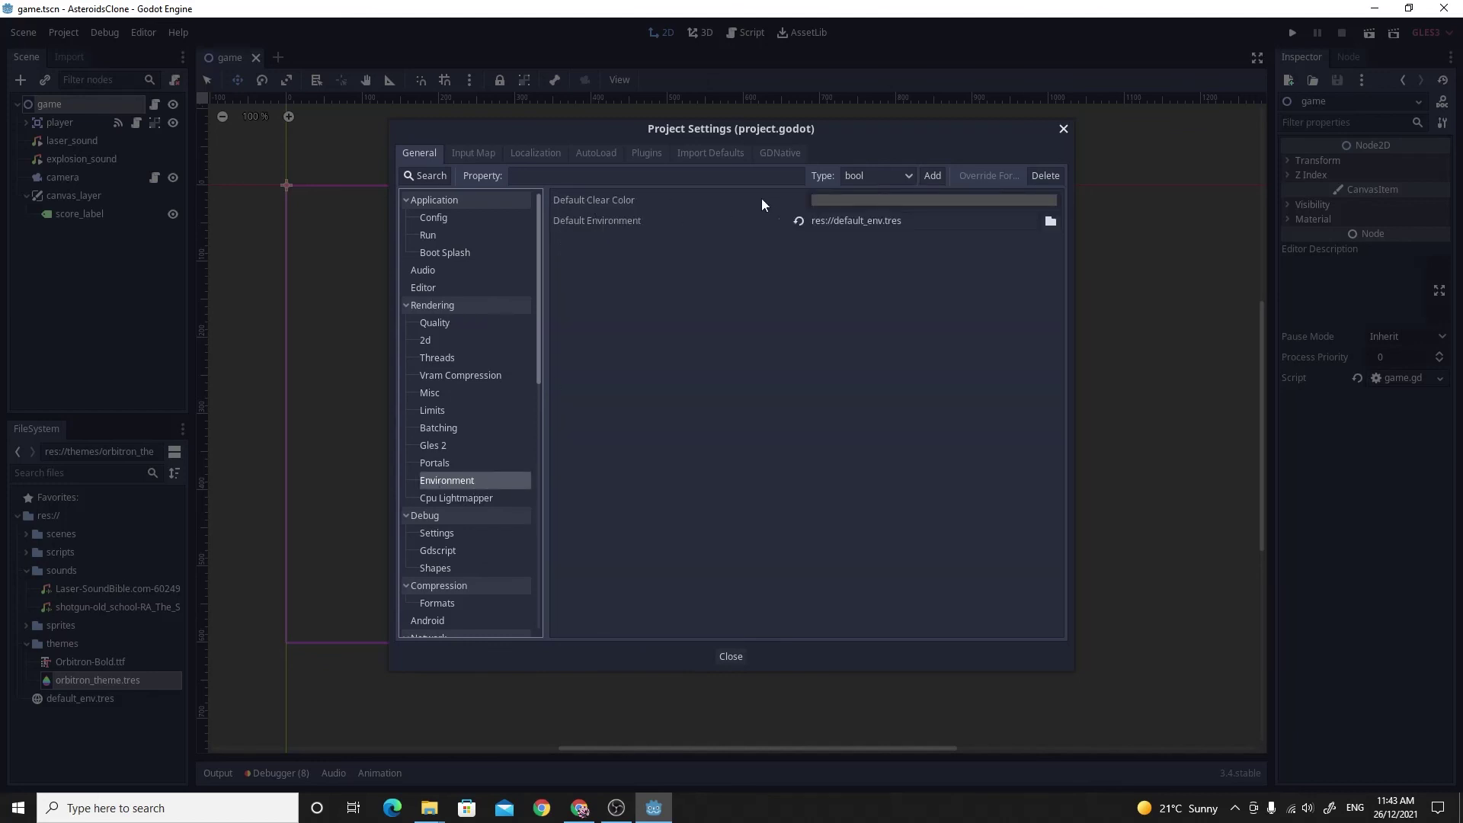
click(846, 201)
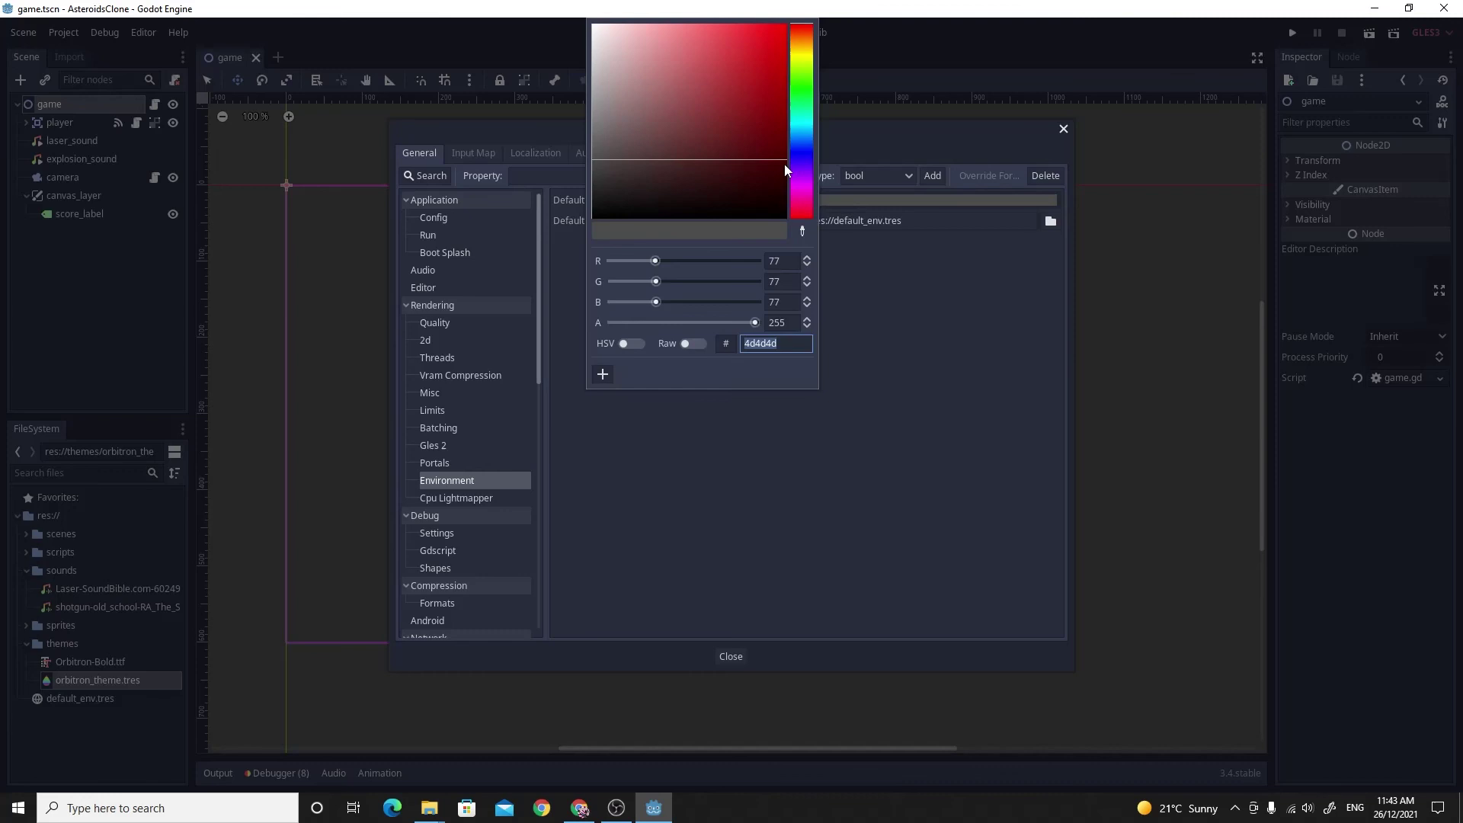
drag(784, 164, 789, 222)
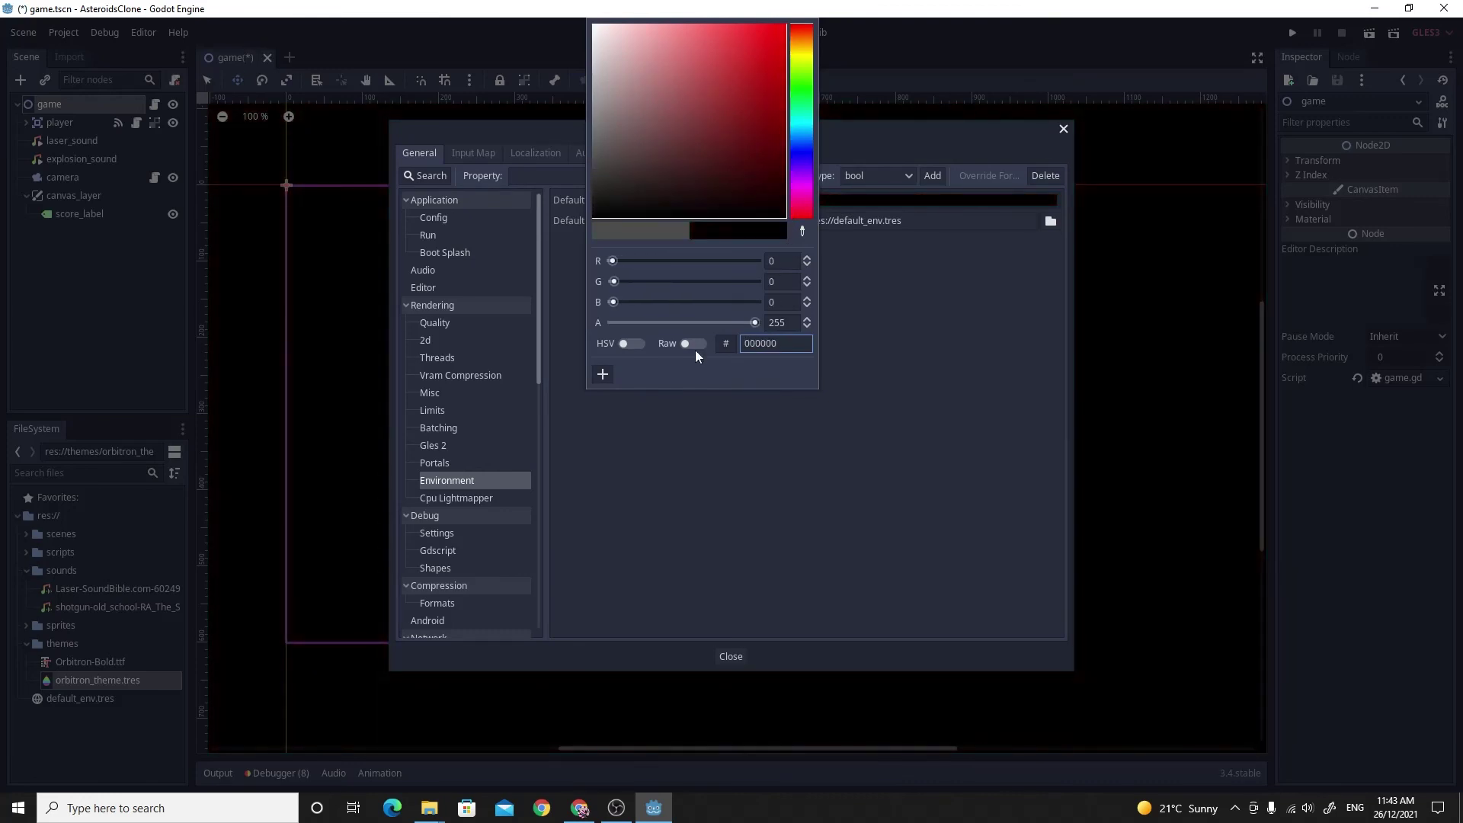
click(907, 397)
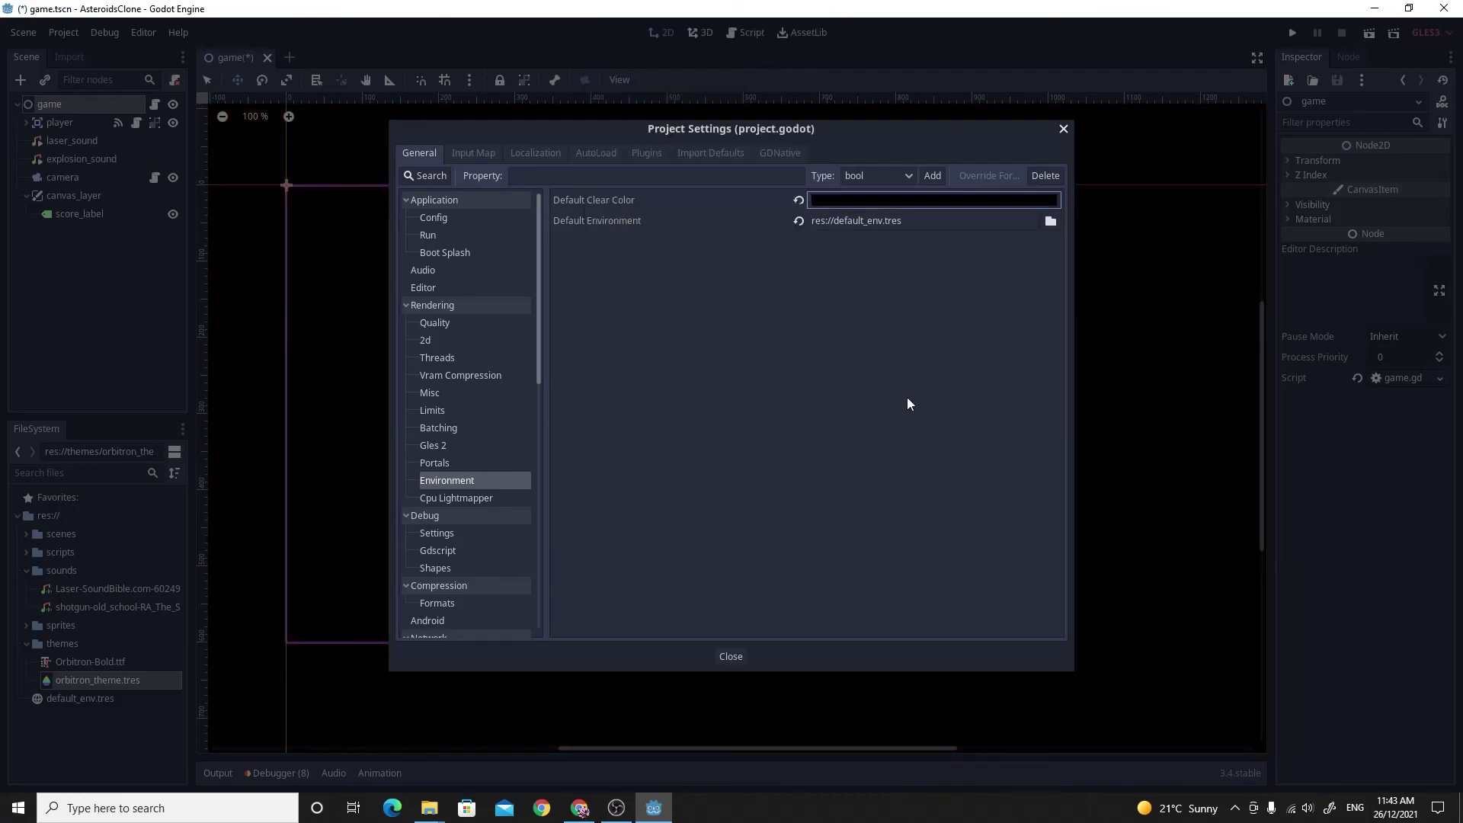
click(730, 654)
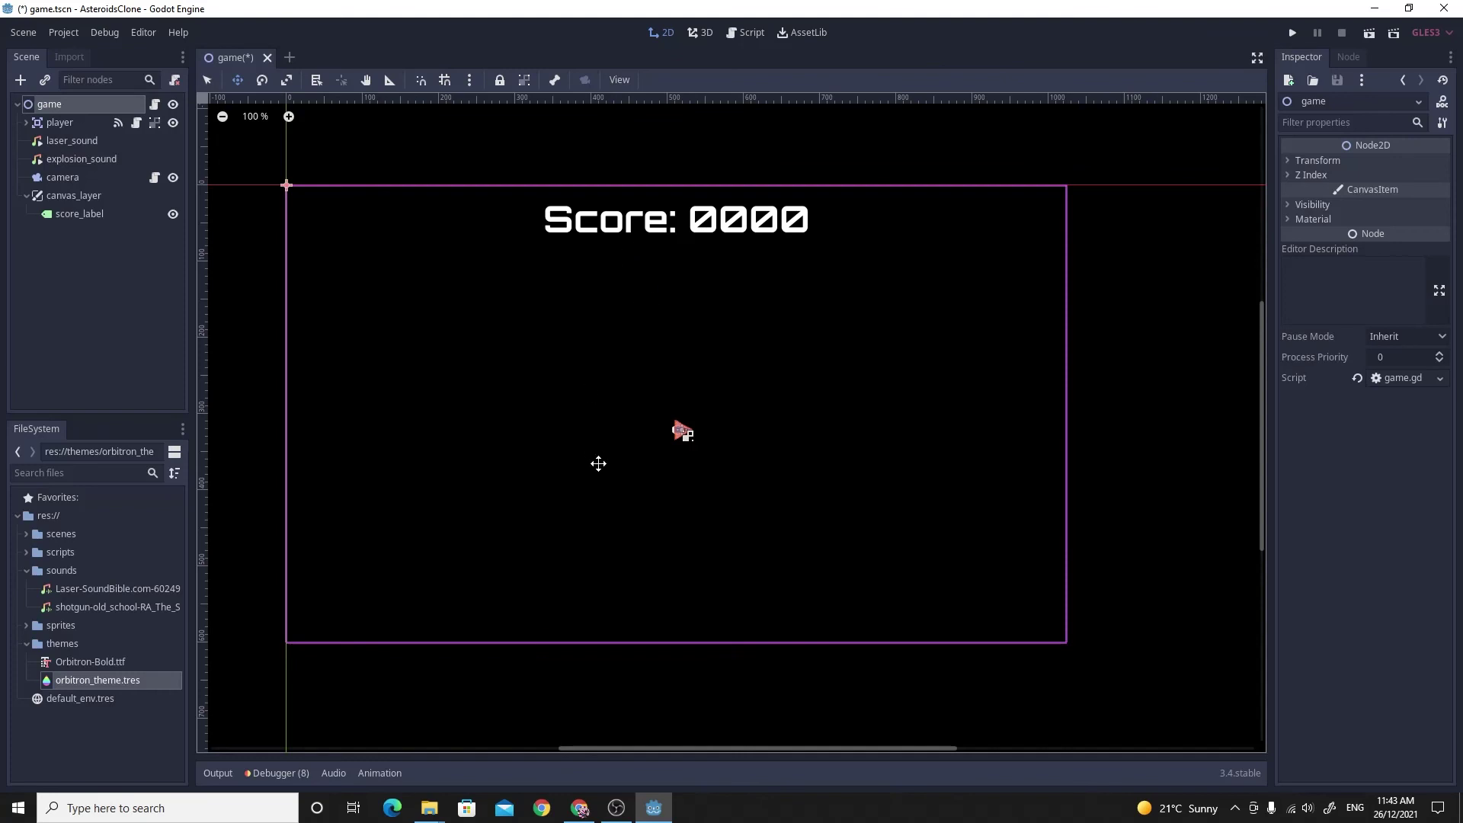
- Run the game and shoot asteroids until the Orbitron score reads 'Score: 0150', then stop it
key(F5)
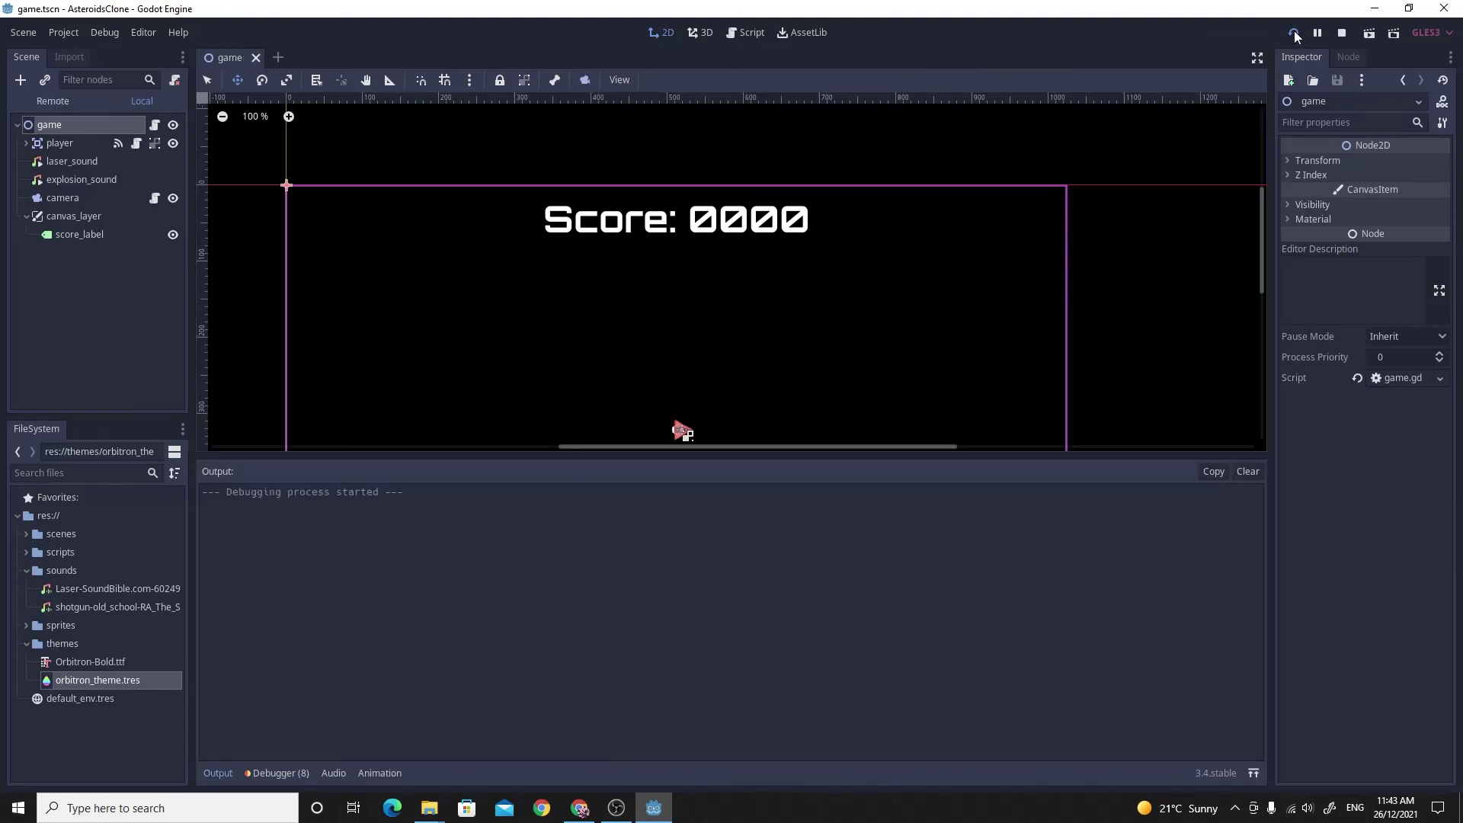
key(Left)
key(space)
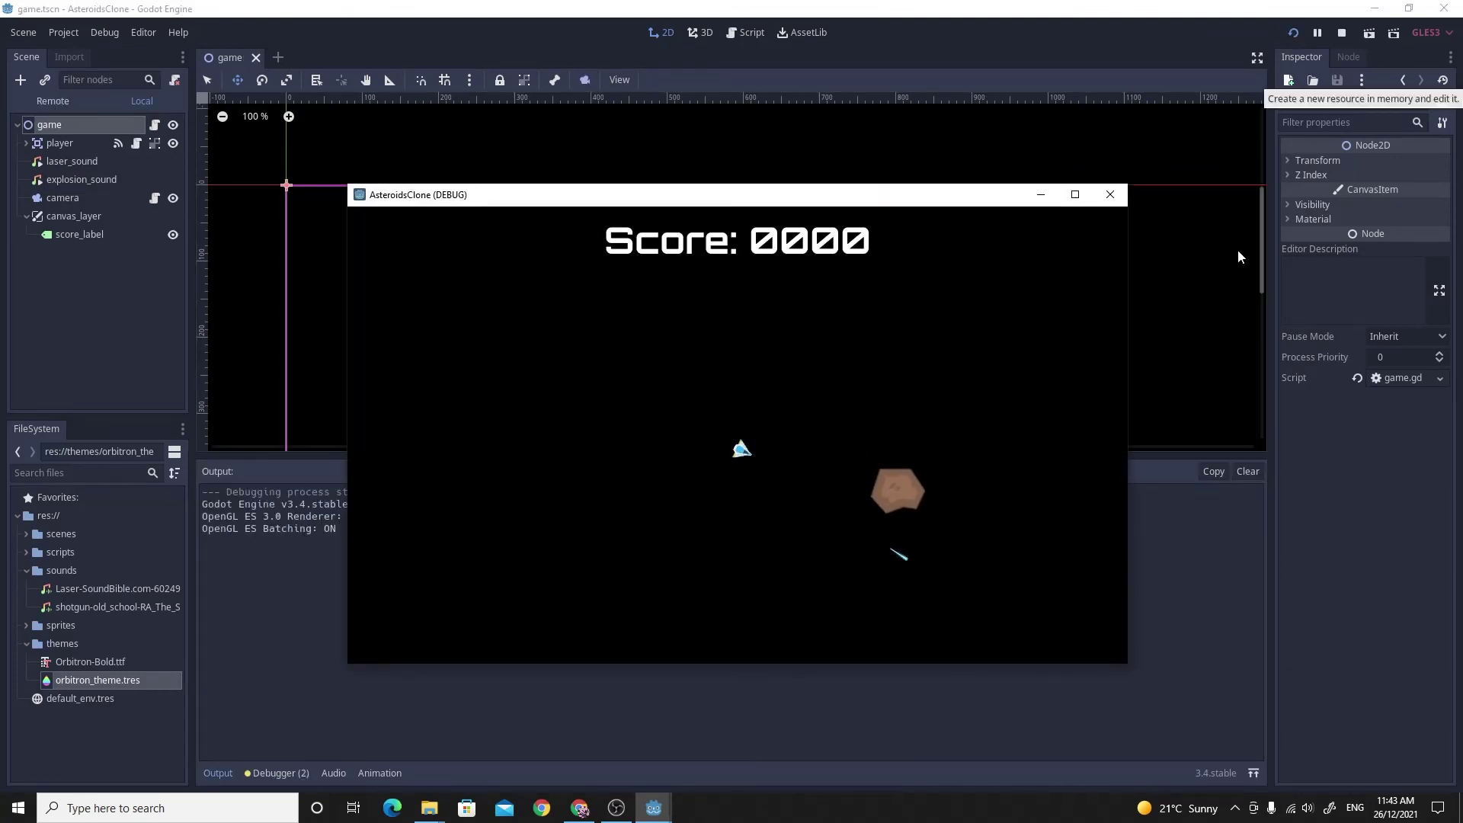
key(Right)
key(Left)
key(space)
key(space)
key(space)
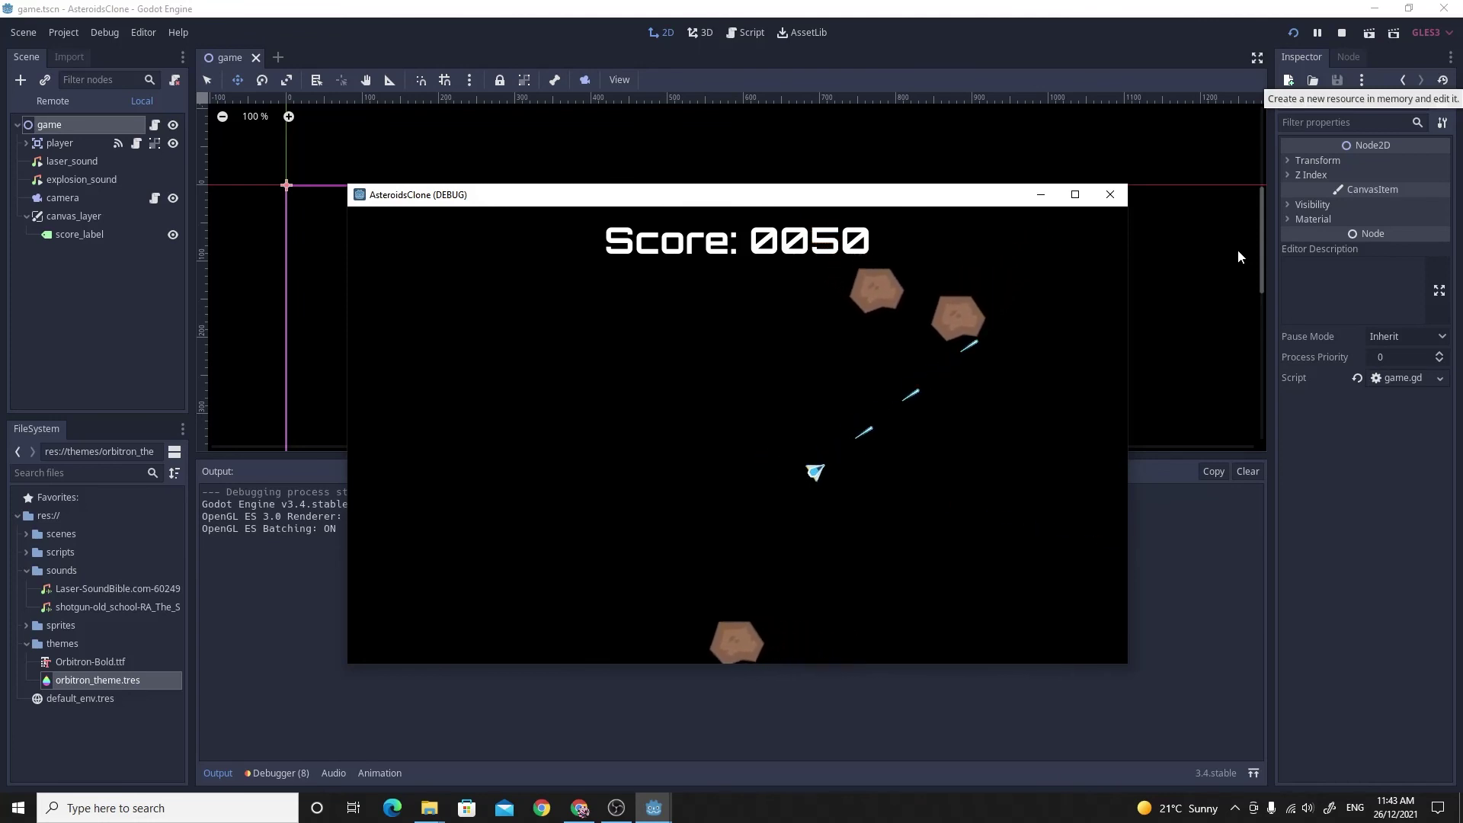
key(Left)
key(space)
key(space)
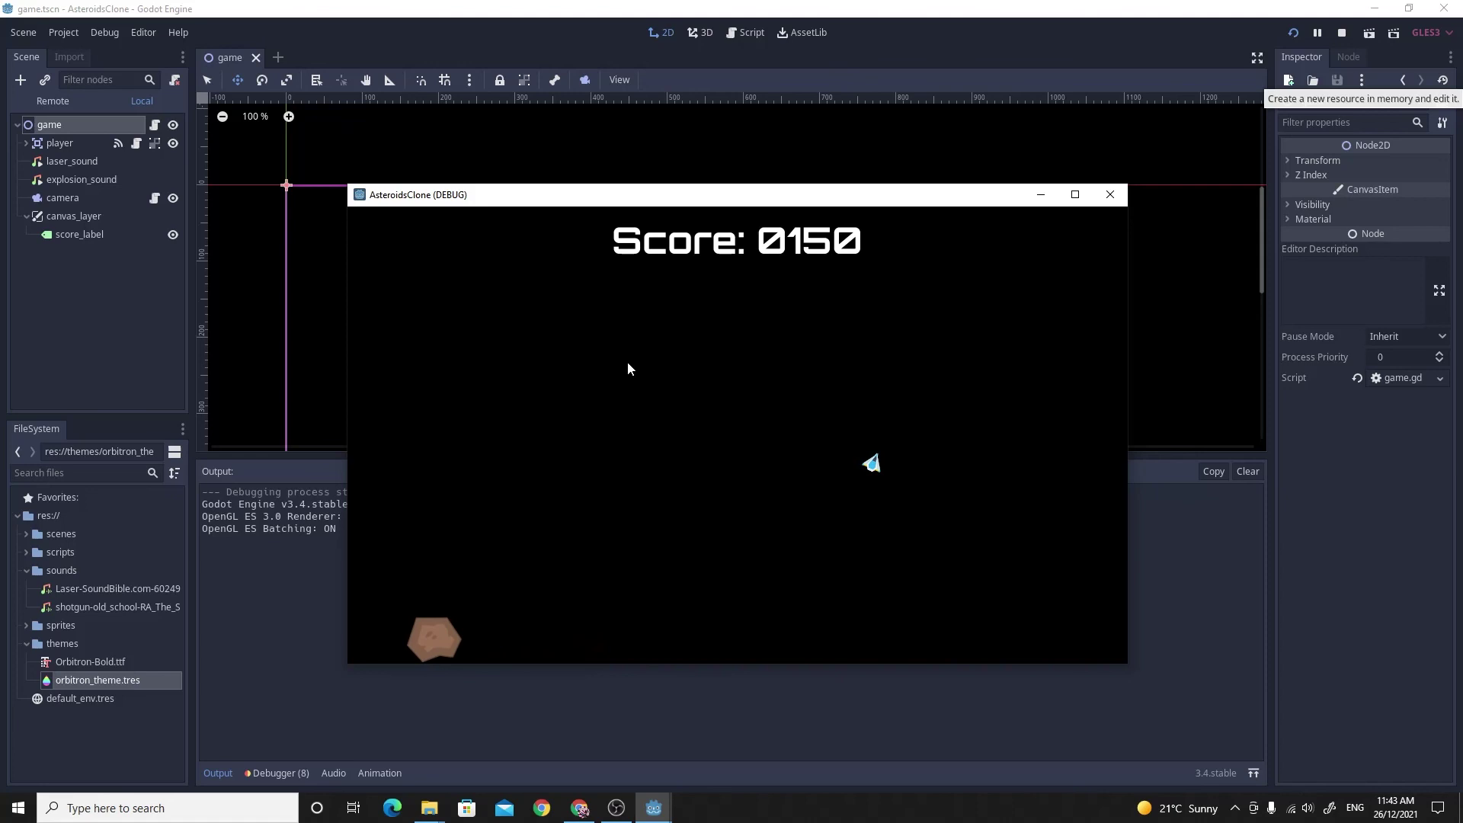
click(1110, 195)
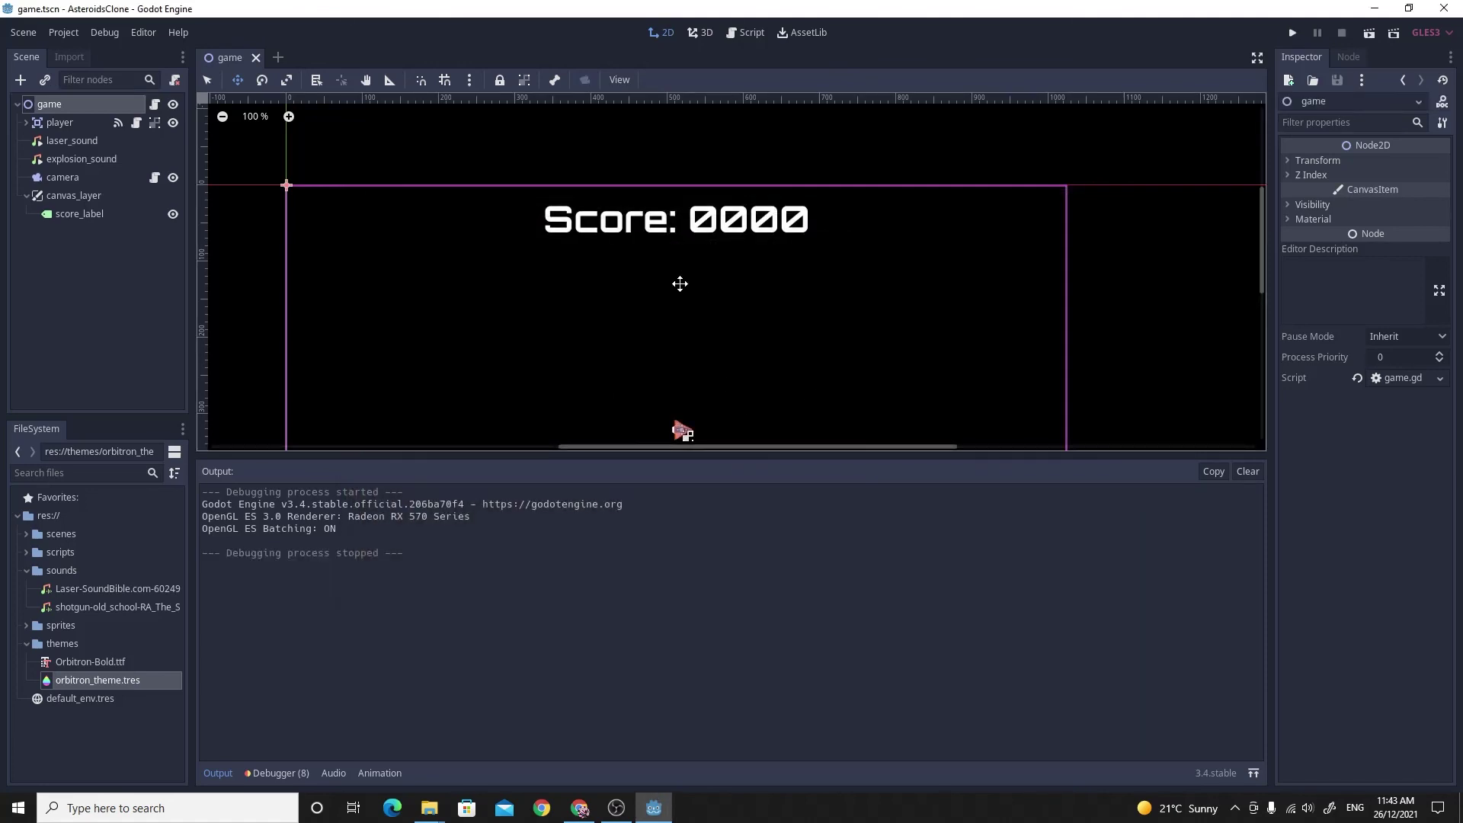
- On the Trello board, drag the 'score' card from Doing to the top of Done
key(alt+Tab)
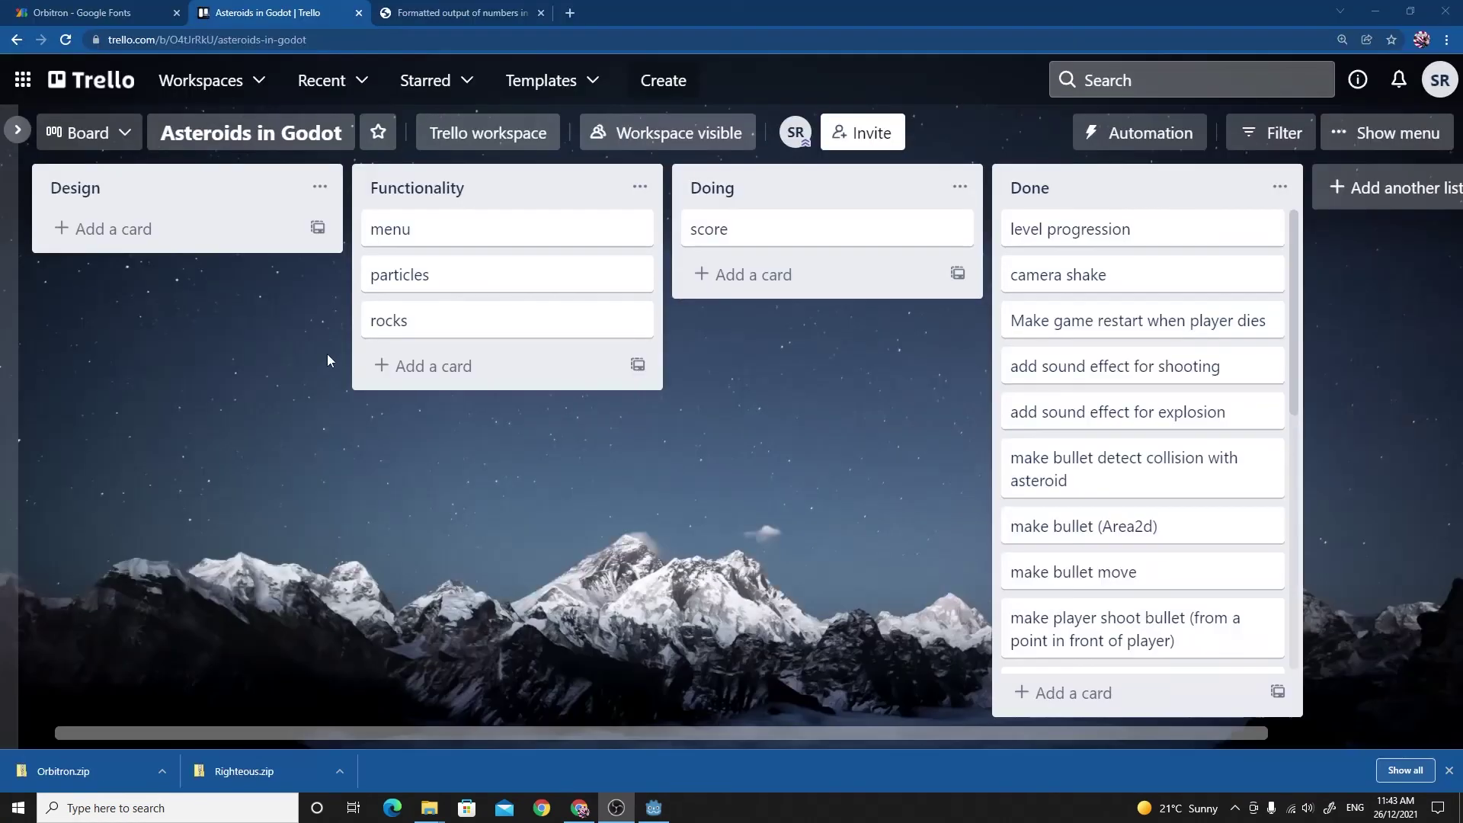
drag(712, 236, 1056, 227)
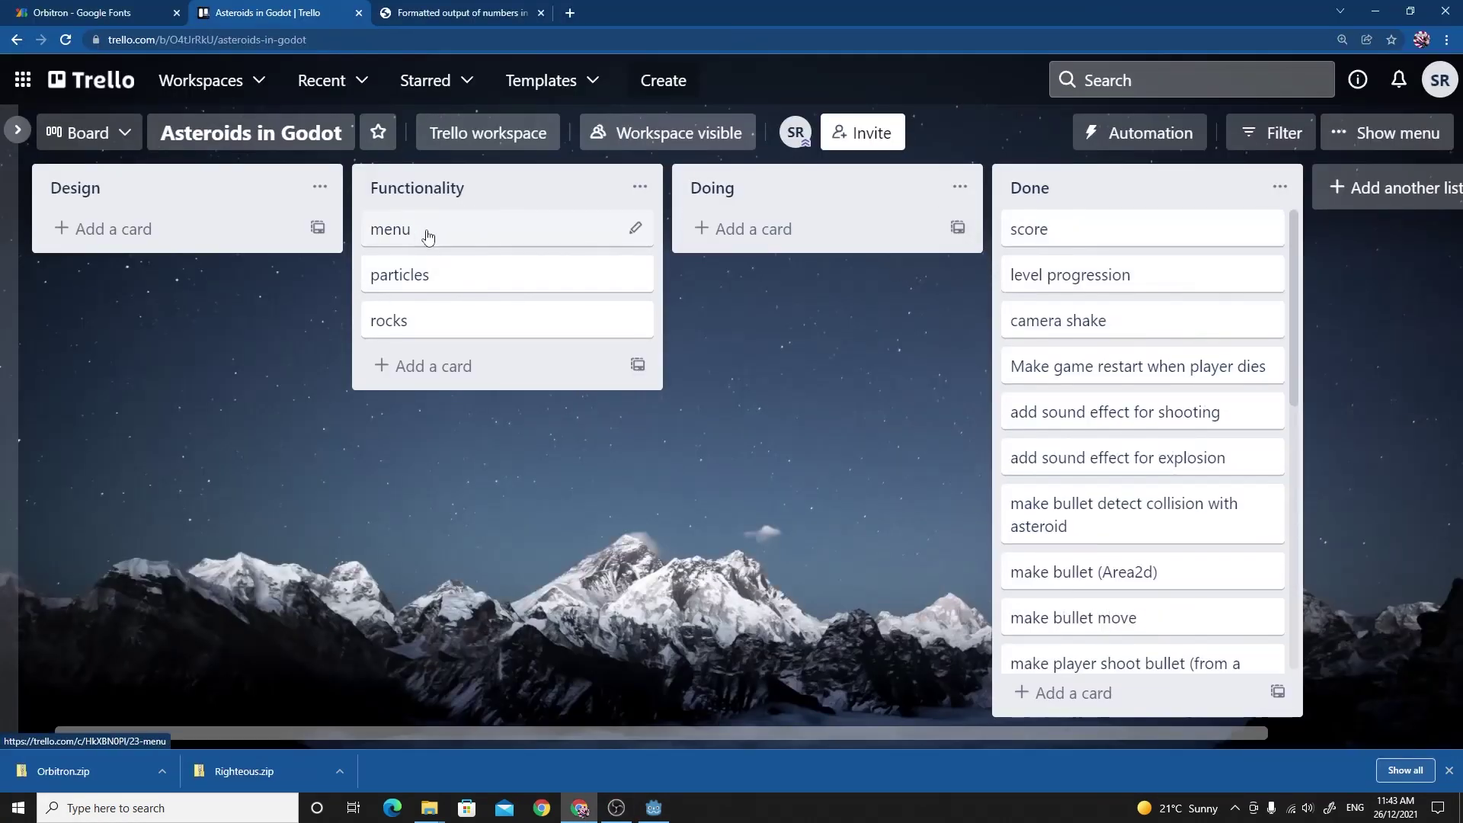